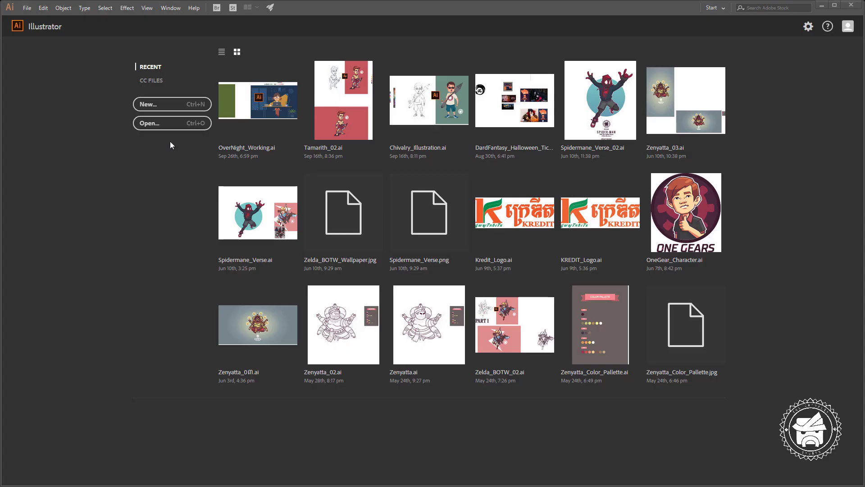
Step: Create a new 1920 × 1080 document from the start screen
click(163, 105)
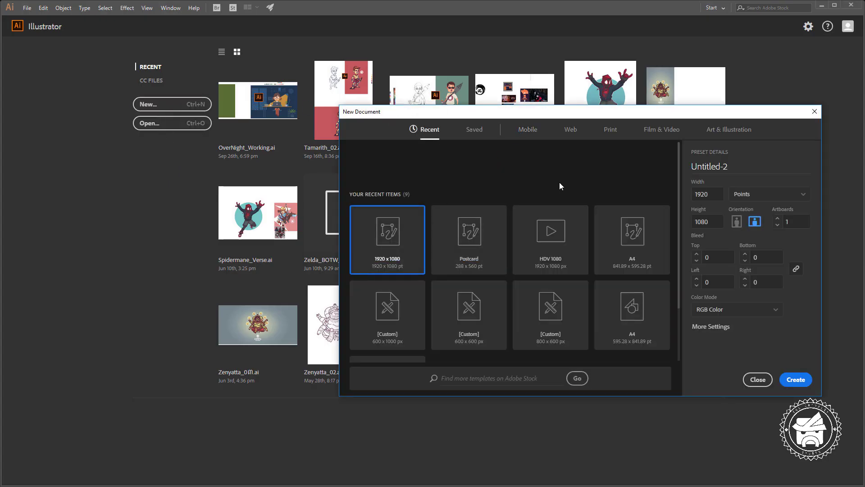
click(796, 380)
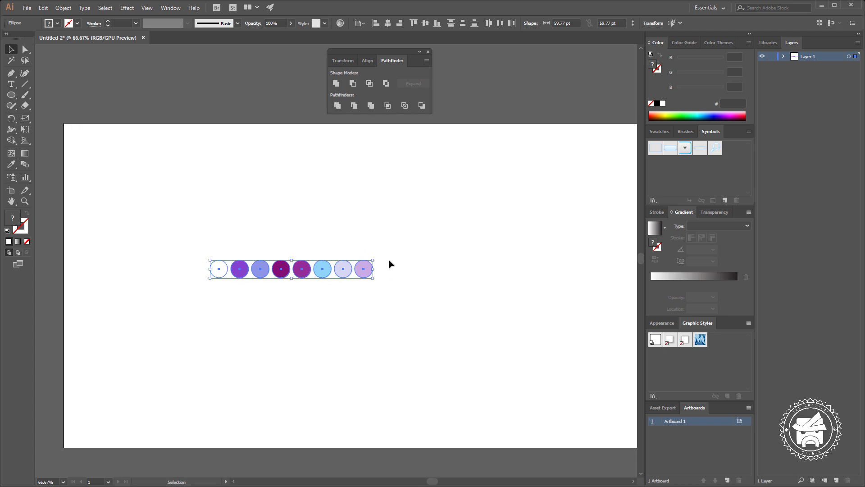
Step: Move the eight colour circles above the artboard and add a new layer
mouse_move(341, 264)
mouse_down()
mouse_move(390, 109)
mouse_move(412, 110)
mouse_move(493, 153)
mouse_move(469, 144)
mouse_up()
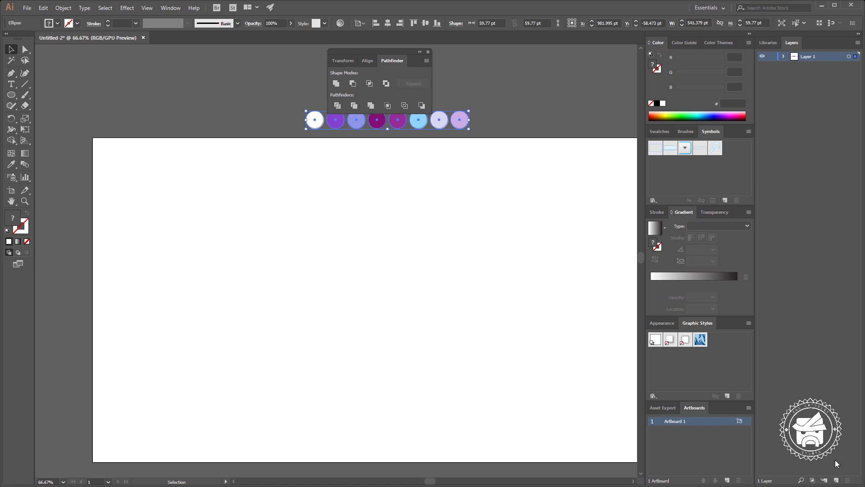
click(816, 141)
click(837, 480)
Step: Reset the Essentials workspace and dock the Layers panel beside Libraries
click(171, 9)
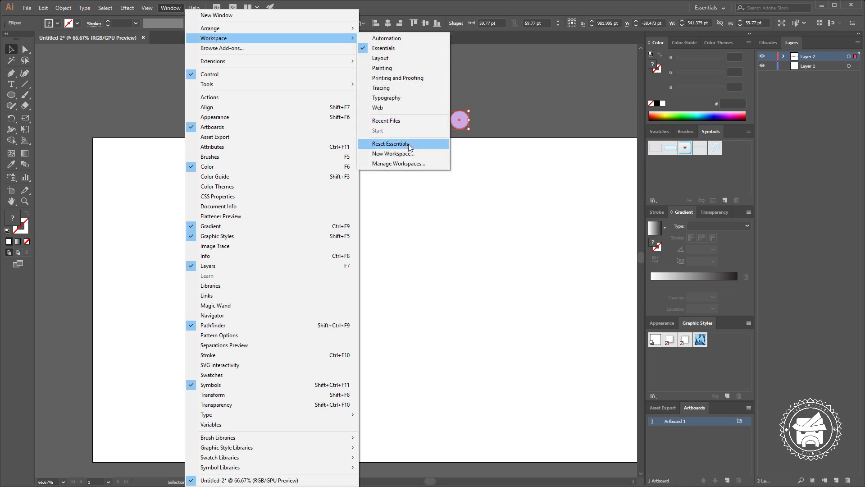
click(417, 144)
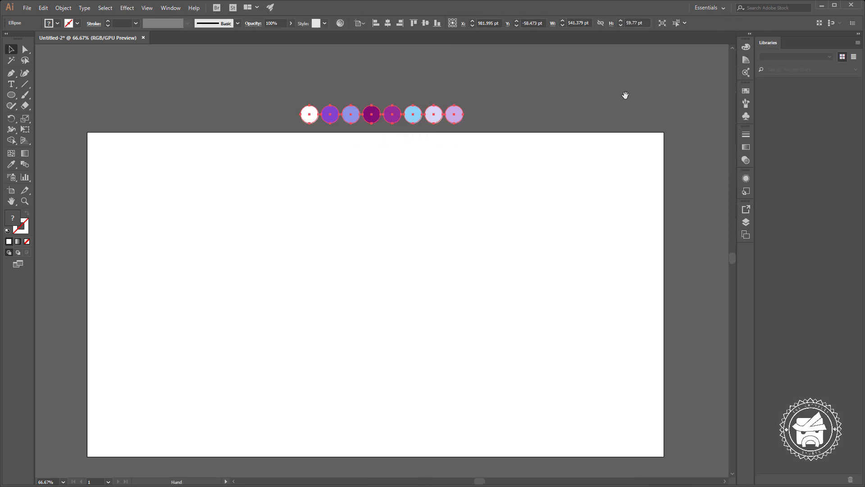
click(746, 222)
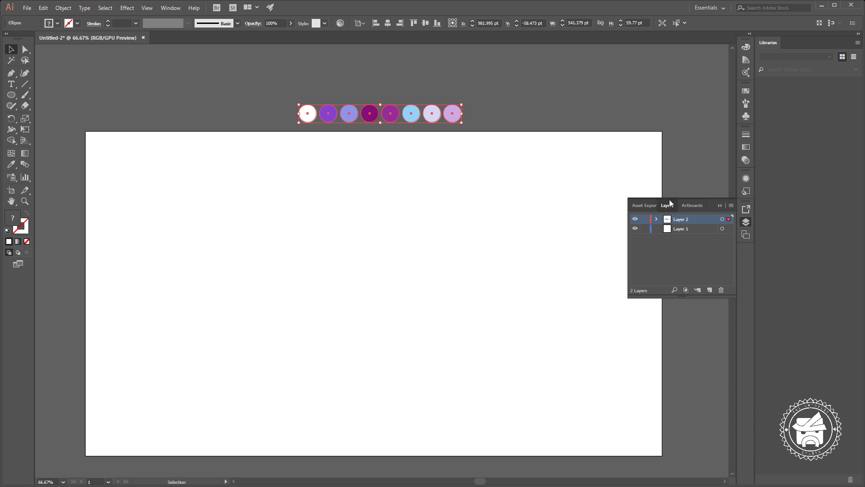
drag(669, 199, 794, 42)
click(673, 147)
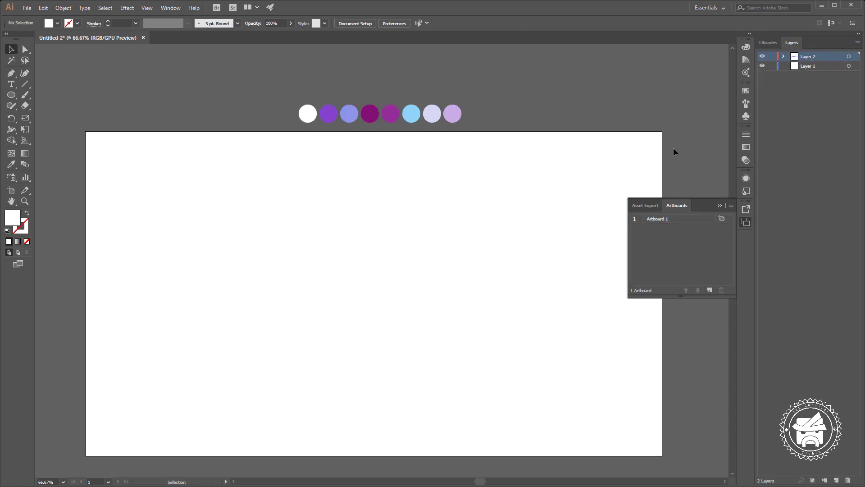
click(720, 206)
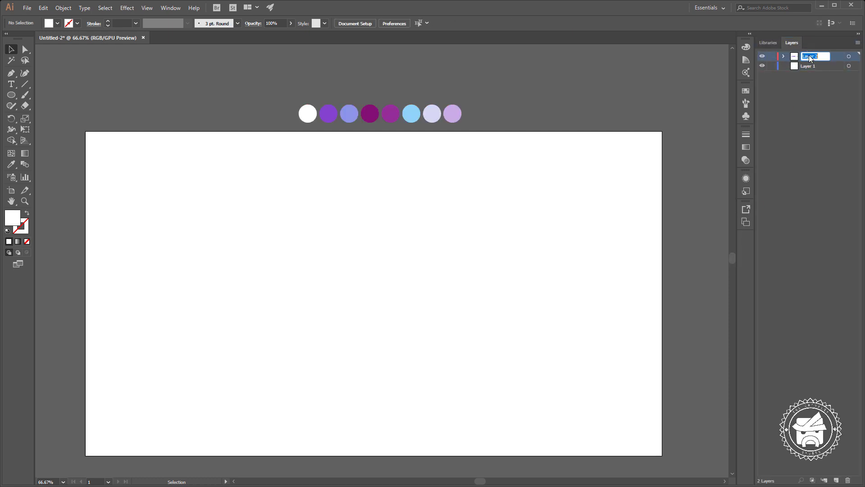
Step: Rename the swatch layer to 'Color Base'
text(Color Base)
key(Return)
drag(594, 188, 610, 176)
Step: Add a new layer and draw a circle filled with the palette's purple
click(837, 479)
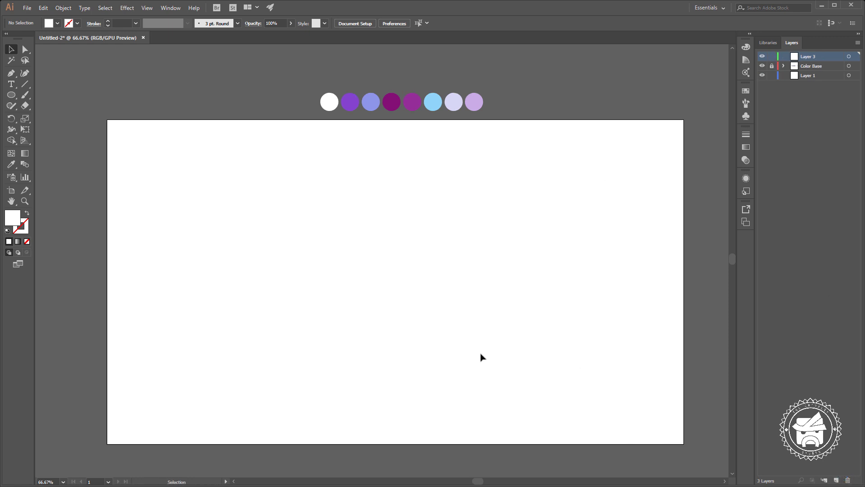
key(l)
drag(375, 285, 467, 340)
key(i)
click(356, 107)
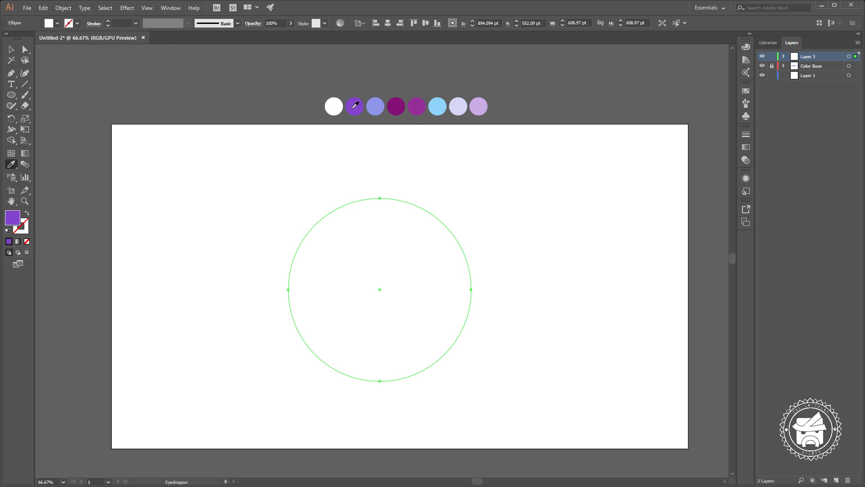
key(v)
Step: Centre the purple circle on the artboard, scale it up and move it slightly higher
drag(364, 175, 367, 161)
click(387, 24)
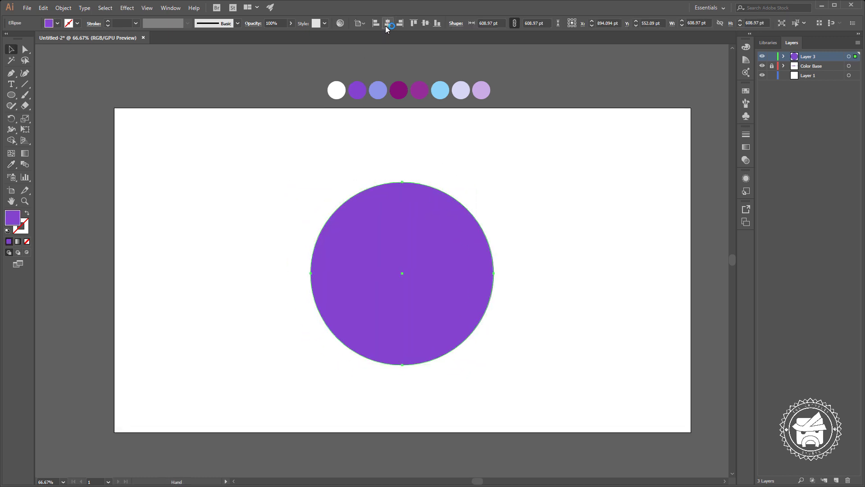
click(425, 23)
drag(558, 109, 547, 110)
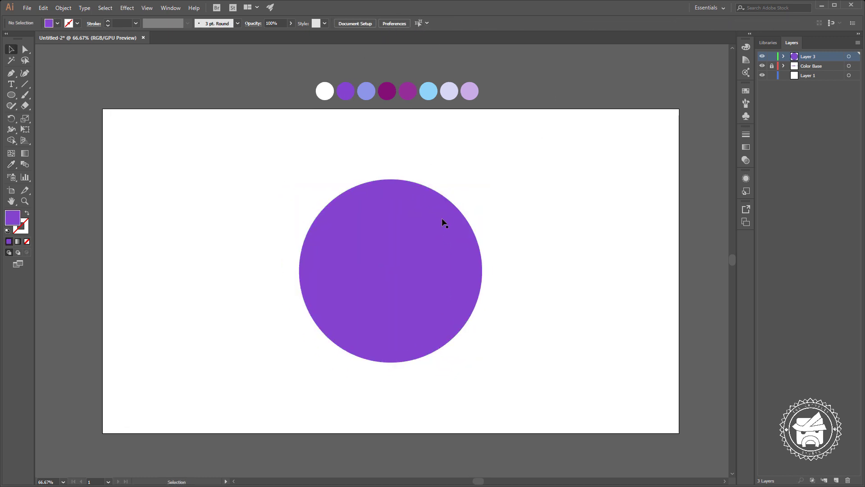
drag(482, 183, 496, 168)
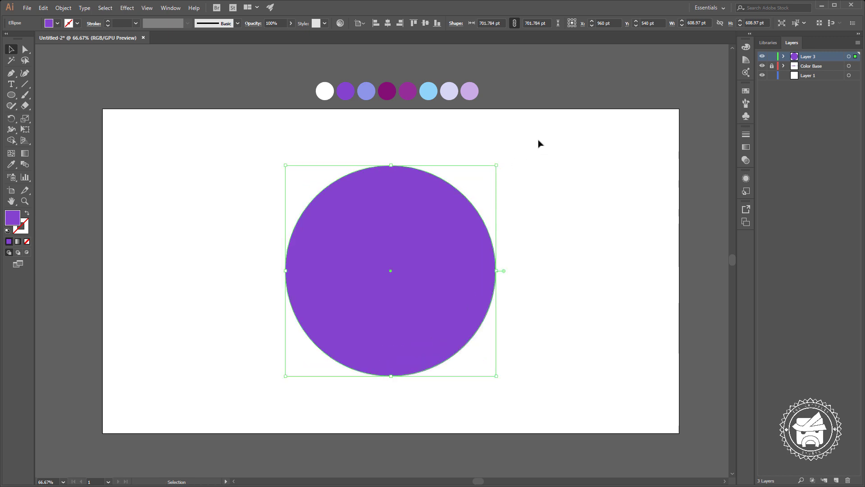
drag(405, 267, 404, 251)
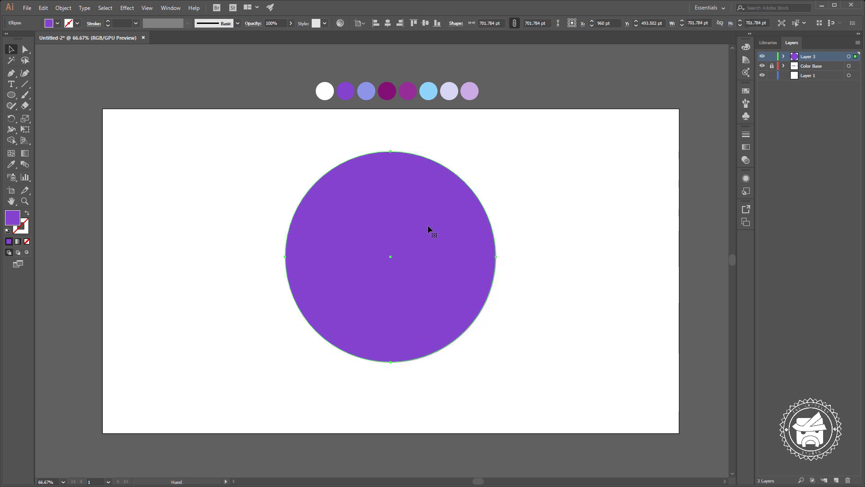
drag(544, 159, 529, 167)
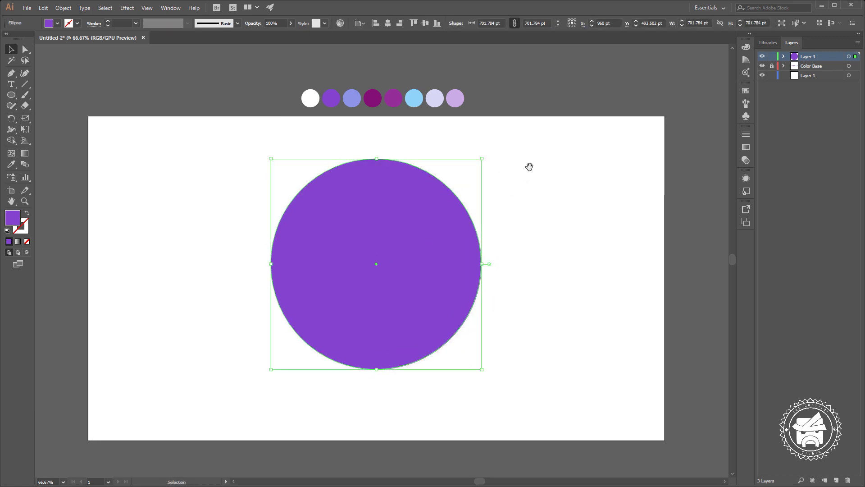
Step: Make the Swatches panel taller and expand the docked panels
click(746, 91)
drag(731, 143, 731, 251)
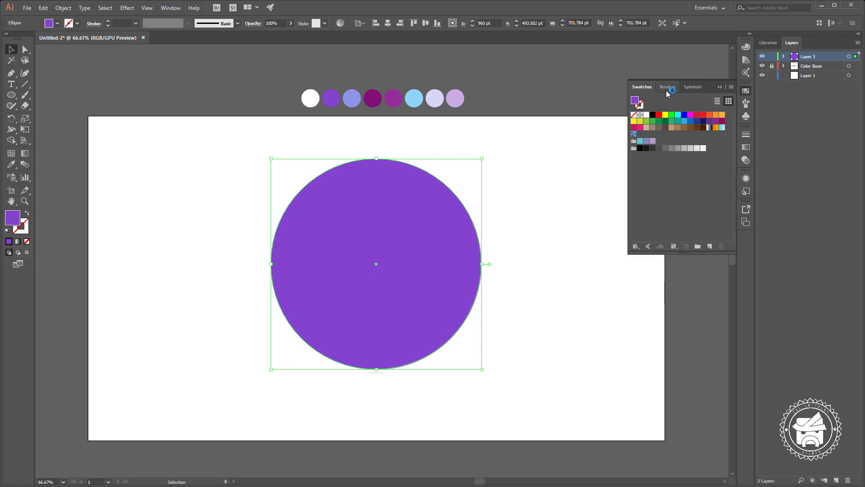
click(730, 86)
click(745, 91)
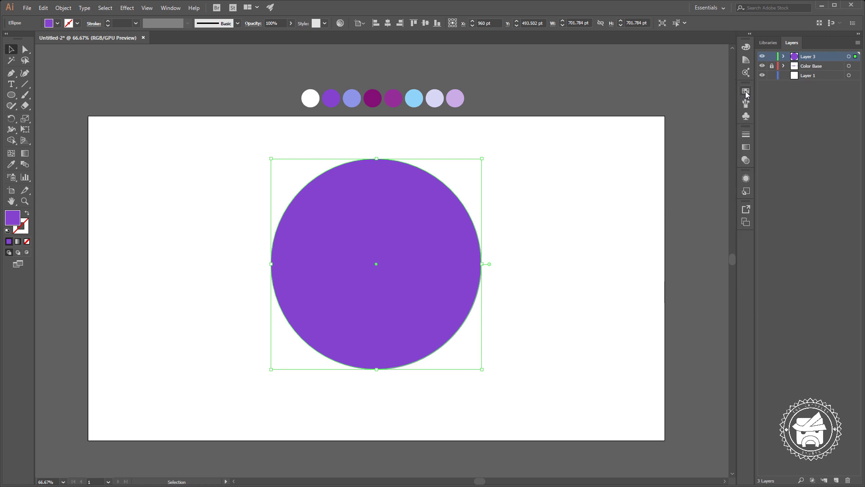
click(750, 34)
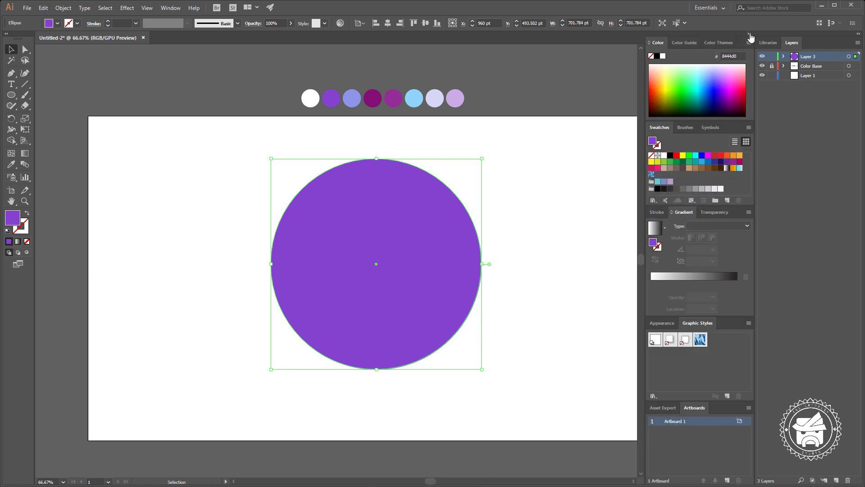
Step: Switch the Color panel to RGB sliders and deselect the purple circle
click(684, 42)
click(658, 42)
click(749, 42)
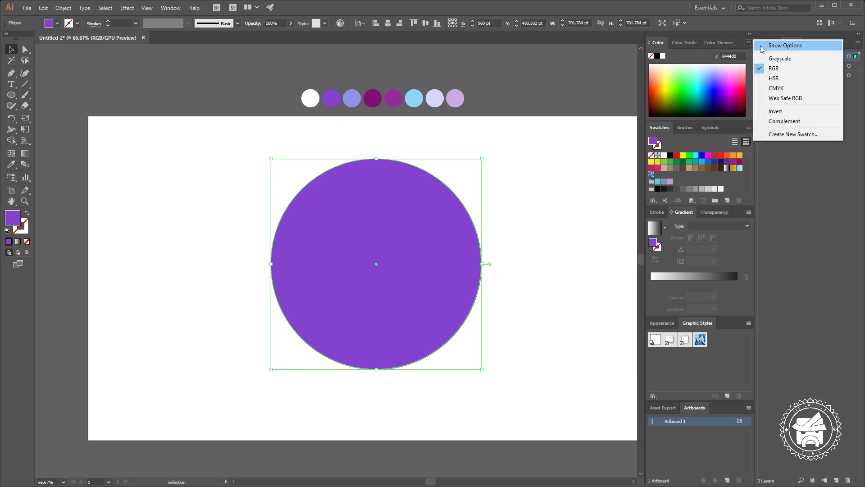
click(505, 89)
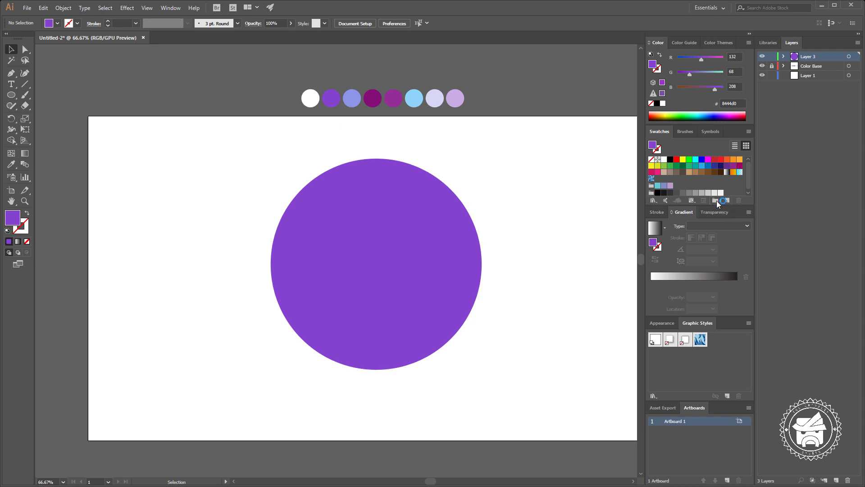
Step: Save the eight palette circles as the swatch group 'Color Group 1'
scroll(468, 97, up, 1)
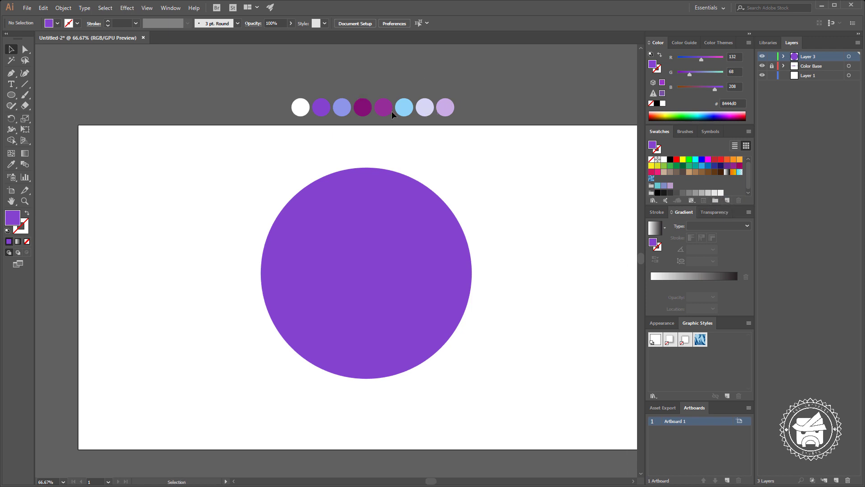
drag(316, 96, 464, 116)
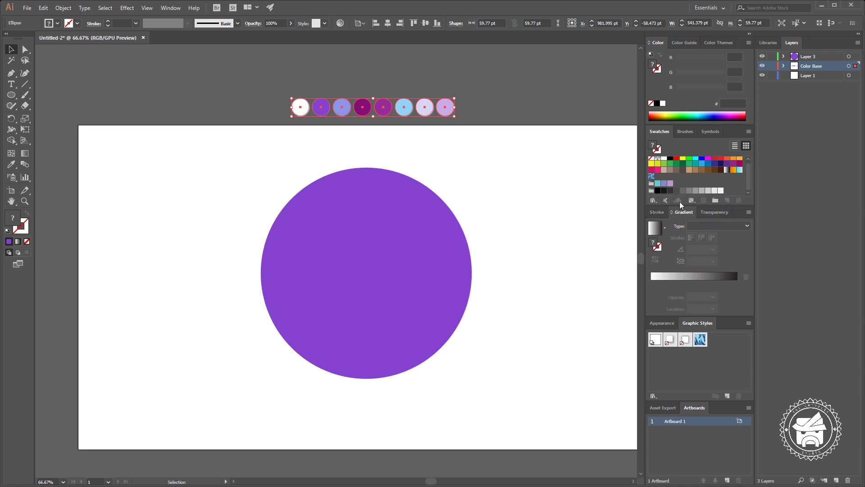
click(716, 201)
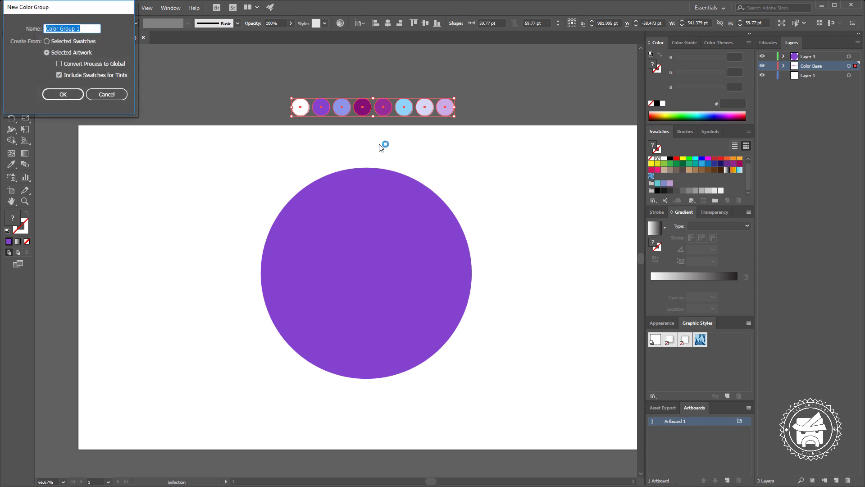
click(66, 95)
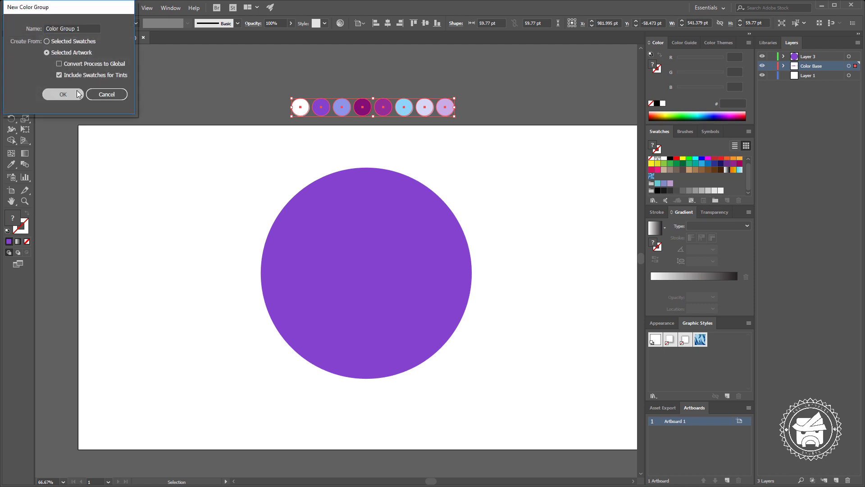
click(548, 129)
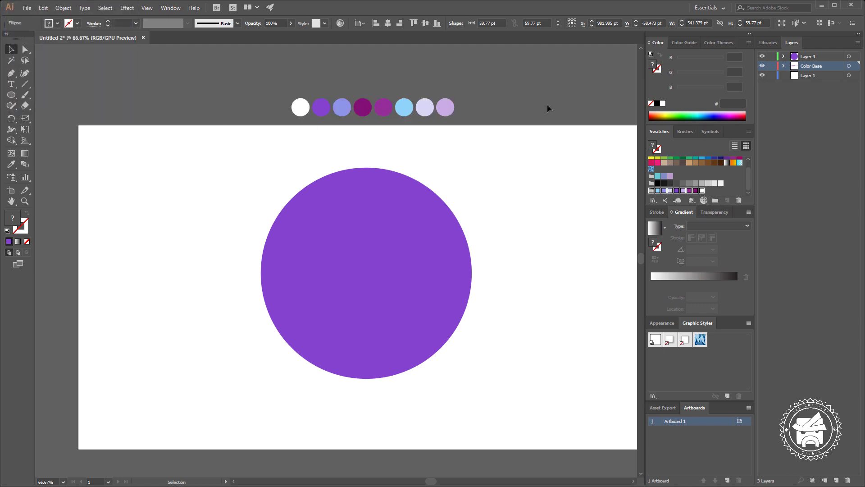
click(411, 235)
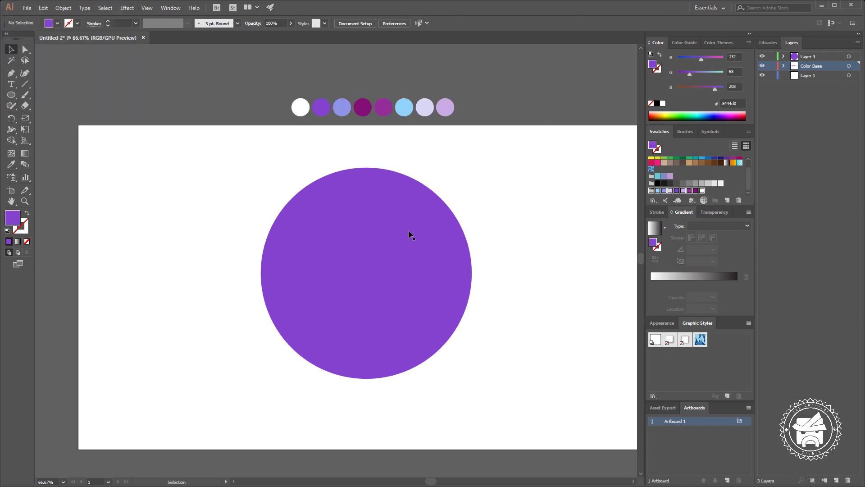
Step: Fill the sky circle with a vertical purple-to-light-blue gradient, purple on top
click(705, 277)
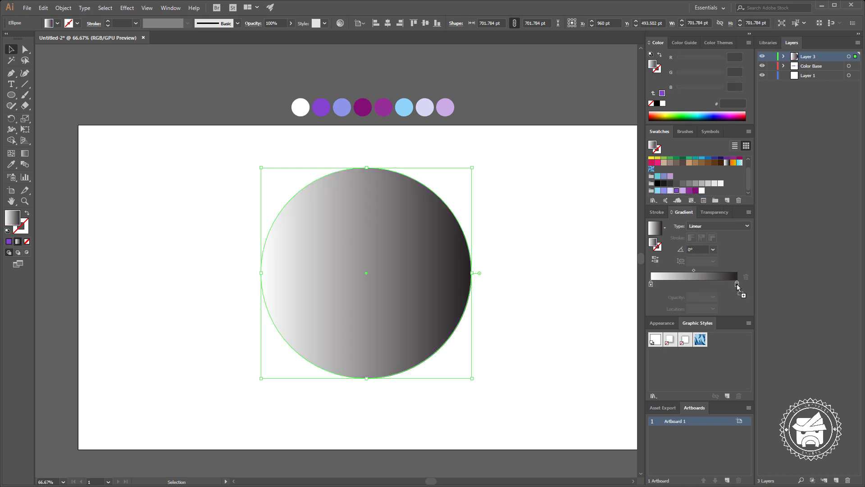
drag(737, 285, 737, 284)
drag(651, 285, 651, 285)
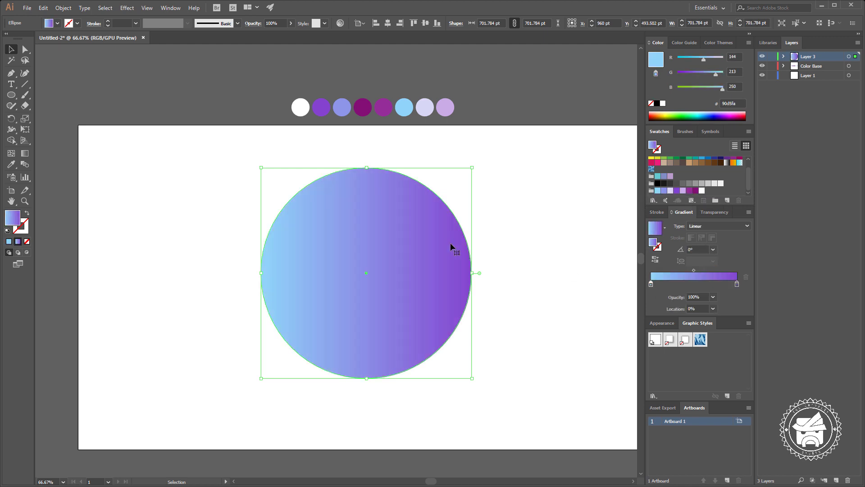
key(g)
drag(368, 170, 365, 385)
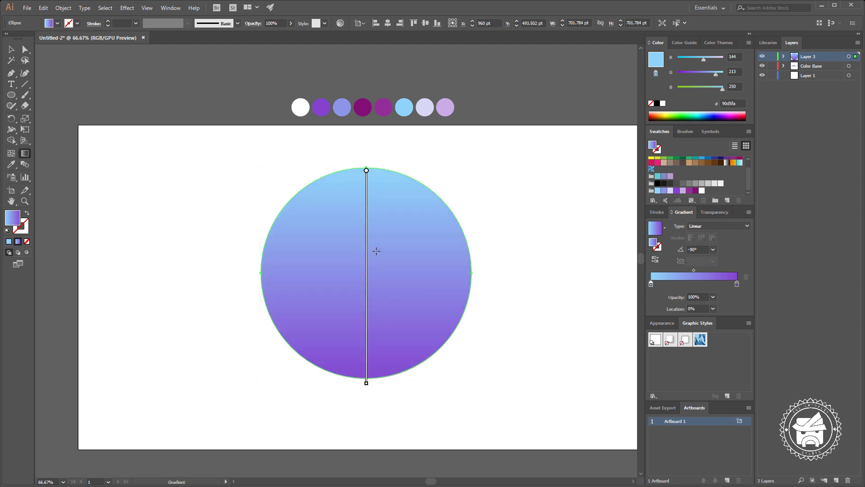
click(655, 260)
drag(694, 270, 713, 271)
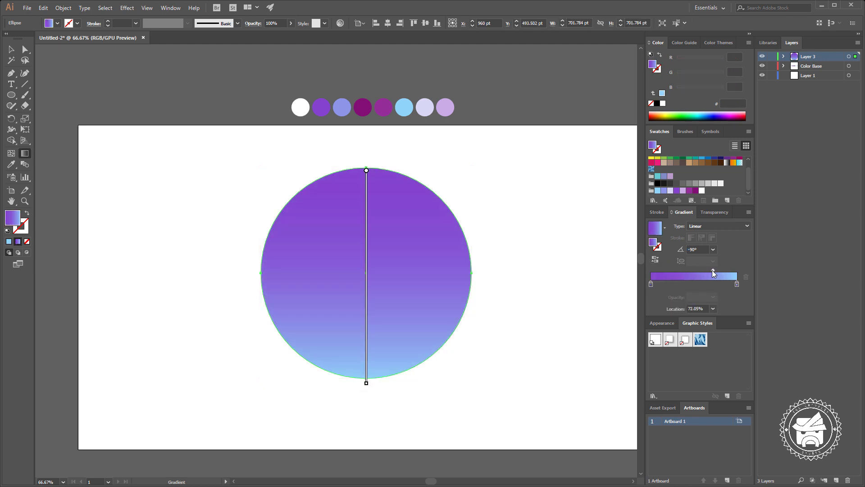
key(ctrl+z)
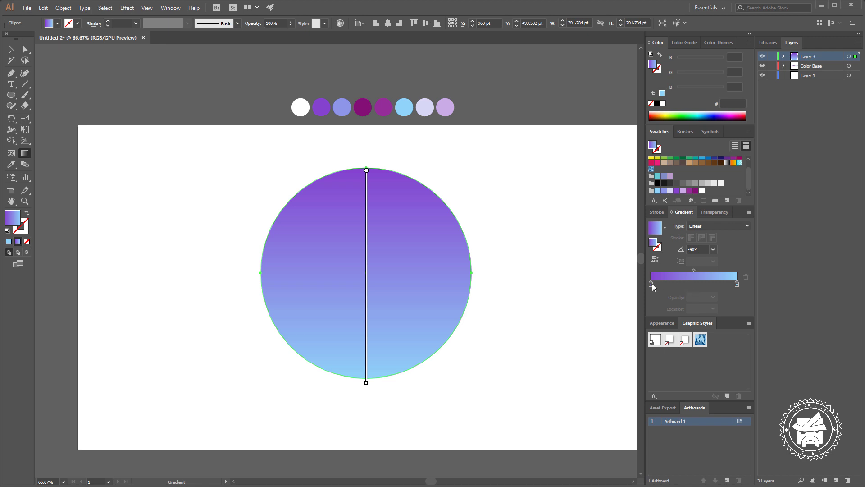
Step: Move the purple gradient stop to about 18% and the midpoint to 44.74%
click(651, 285)
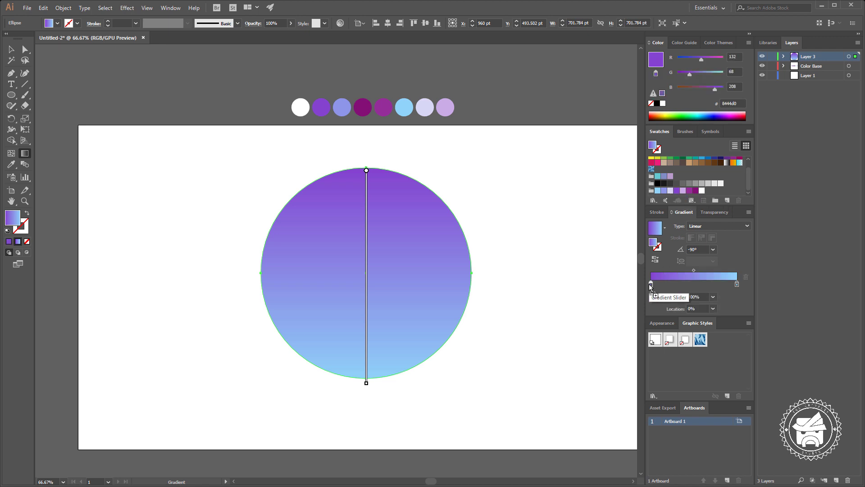
drag(650, 284, 667, 283)
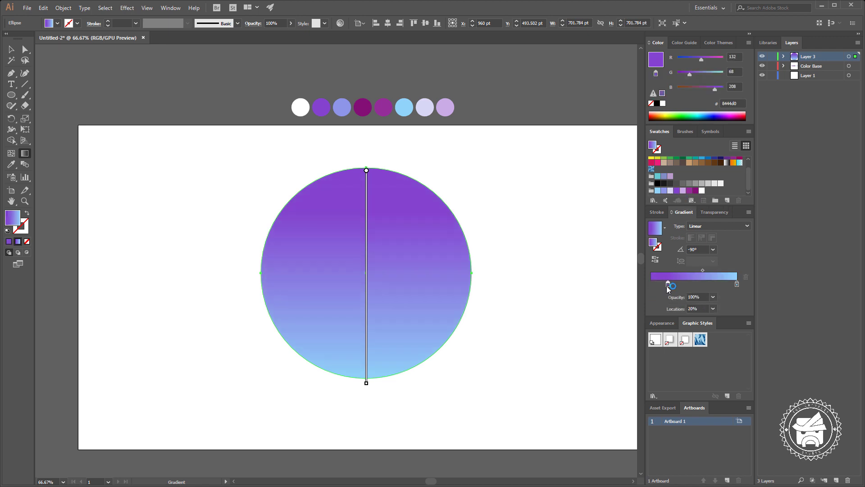
drag(703, 269, 700, 270)
key(v)
click(557, 308)
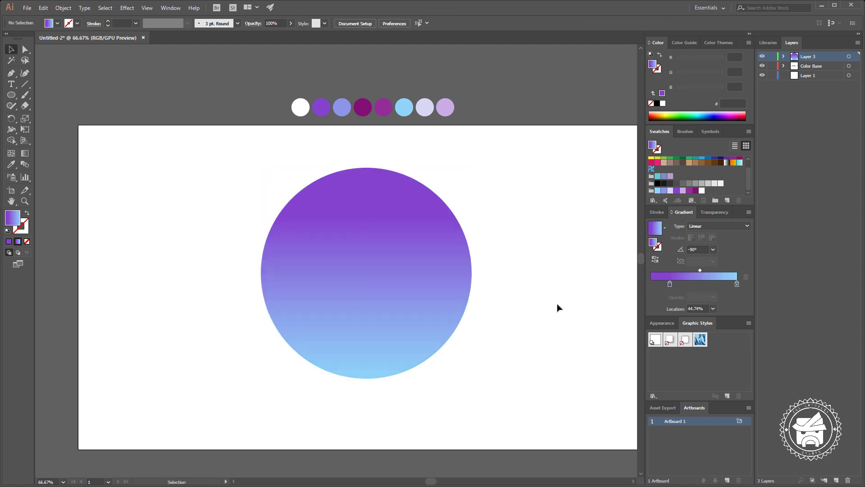
key(l)
Step: Draw a small white moon circle at the sky's lower right
drag(434, 315, 426, 289)
key(v)
key(i)
click(300, 107)
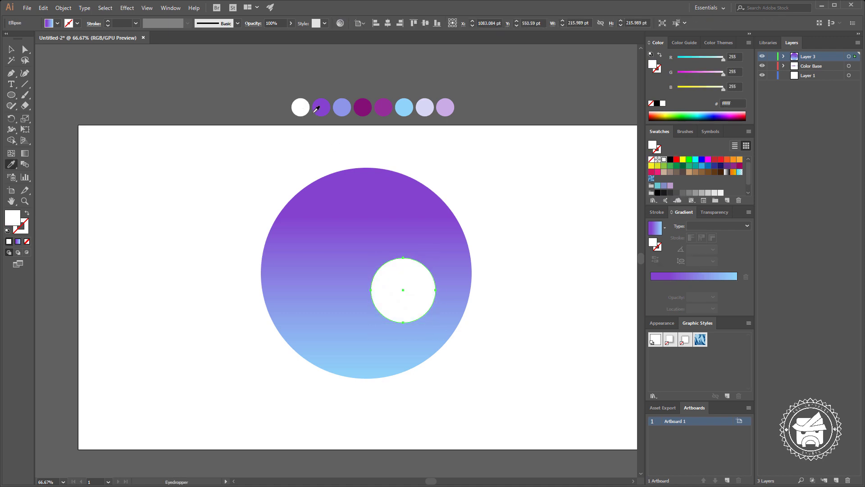
key(v)
click(560, 253)
drag(419, 280, 423, 279)
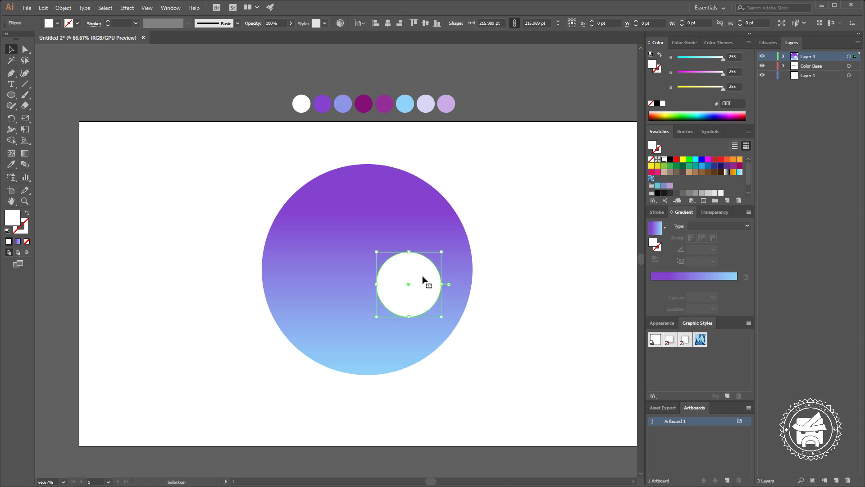
Step: Add a light-blue sky gradient stop at 83.08% and remove the old end stop
click(460, 259)
drag(666, 282, 659, 285)
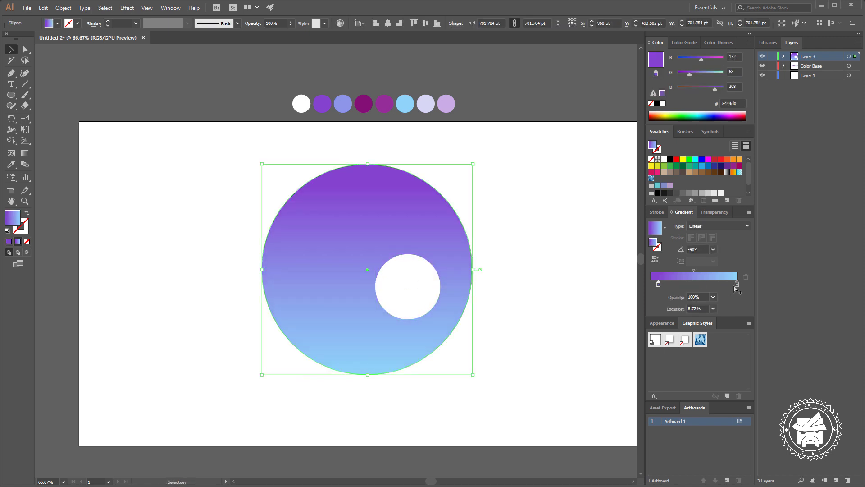
mouse_move(737, 284)
mouse_down()
mouse_move(717, 284)
mouse_move(737, 307)
mouse_up()
drag(717, 284, 722, 284)
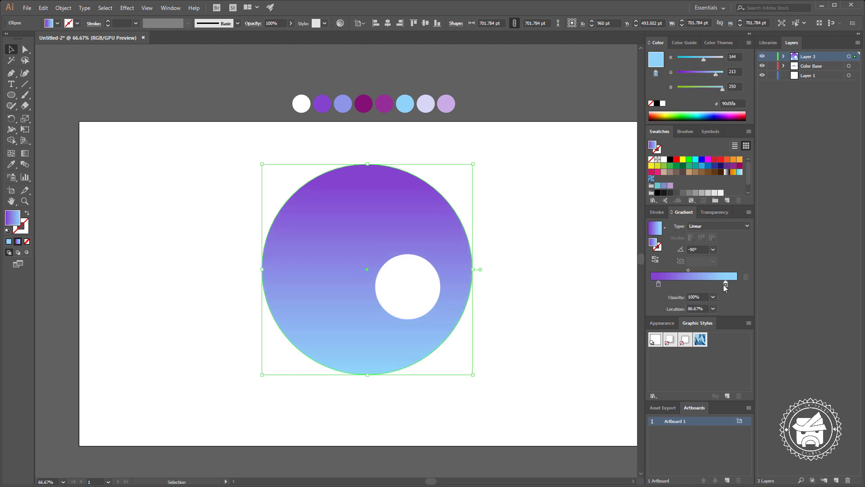
click(550, 288)
key(l)
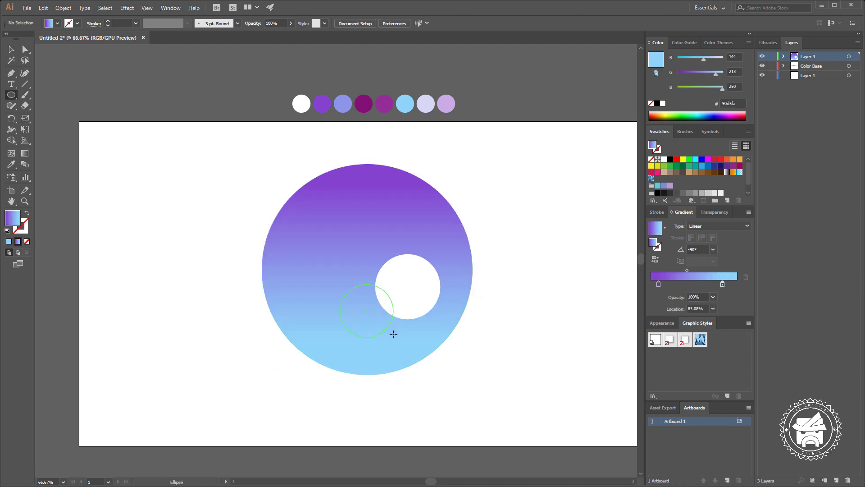
Step: Draw a dark purple circle below the moon and stretch it into a wide ellipse
drag(386, 332, 387, 332)
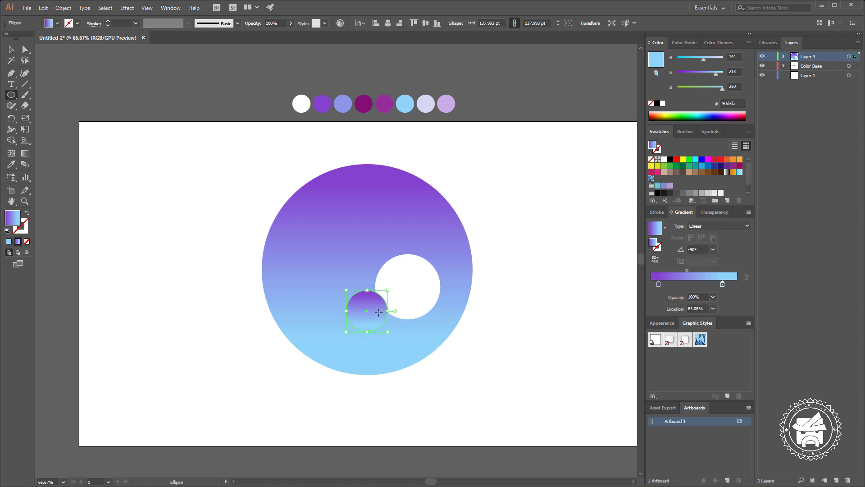
drag(369, 109, 373, 117)
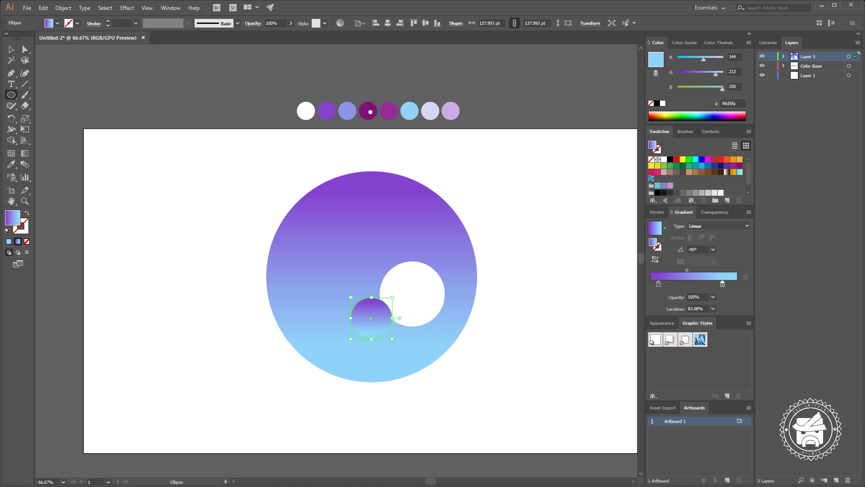
key(v)
click(368, 111)
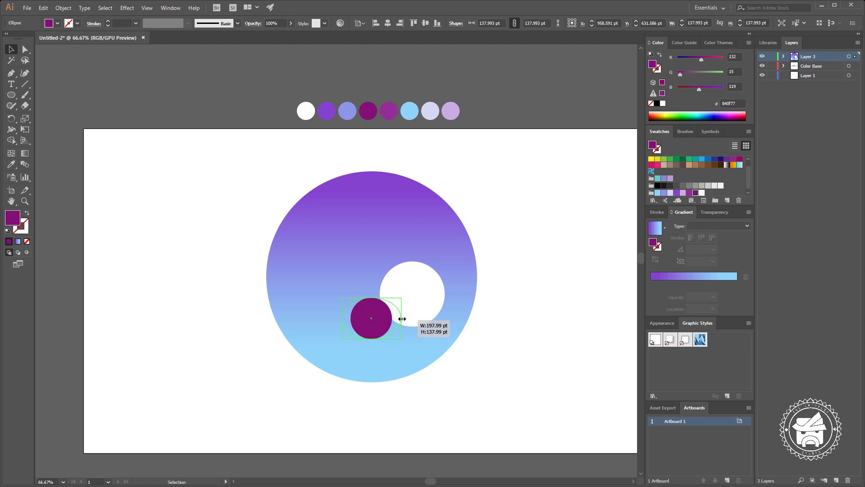
mouse_move(393, 318)
mouse_down()
mouse_move(428, 317)
mouse_move(417, 283)
mouse_move(465, 323)
mouse_up()
Step: Copy the purple ellipse to the right, then select the ellipses with the sky circle
click(453, 89)
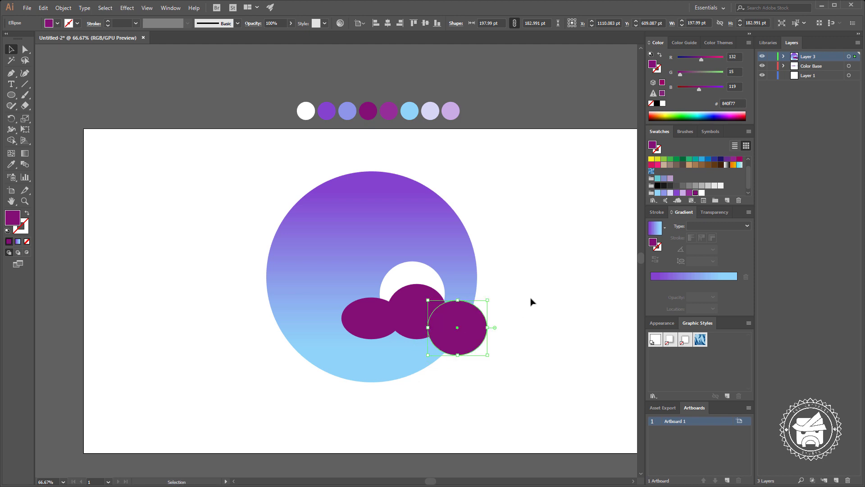
click(531, 299)
click(474, 336)
drag(507, 228, 502, 234)
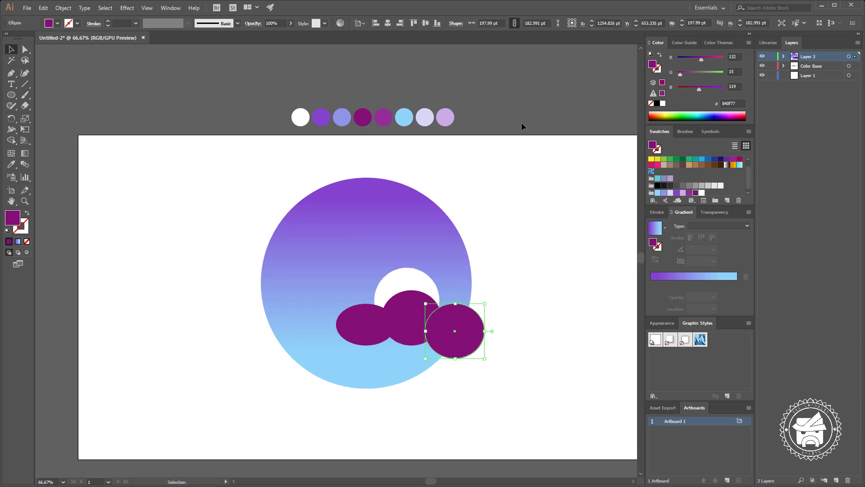
click(521, 122)
drag(532, 389, 288, 324)
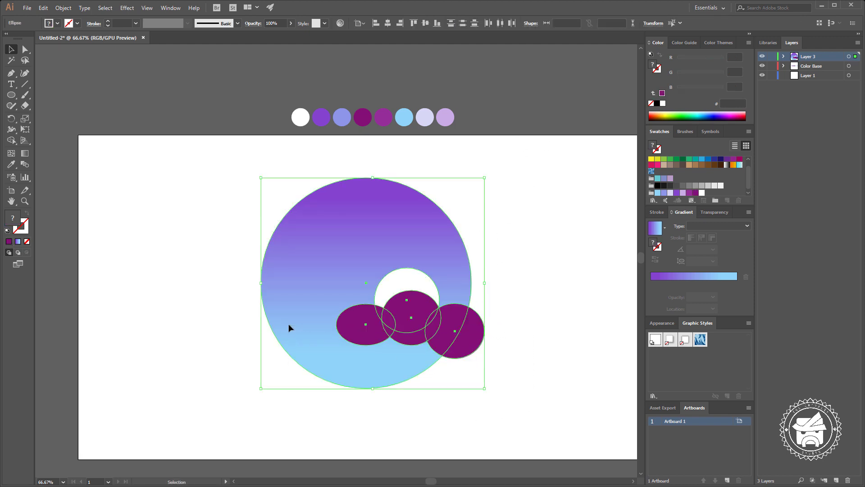
click(426, 349)
drag(525, 383, 269, 307)
click(437, 381)
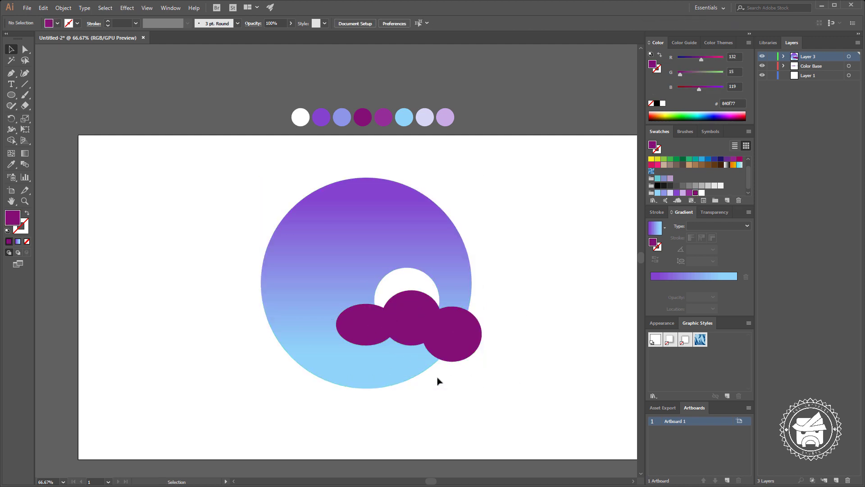
drag(512, 378, 379, 347)
Step: Cut away the ellipses' lower halves with a rectangle and Shape Builder to flatten the cloud
click(483, 402)
key(m)
mouse_move(507, 376)
mouse_down()
mouse_move(284, 331)
mouse_move(278, 321)
mouse_up()
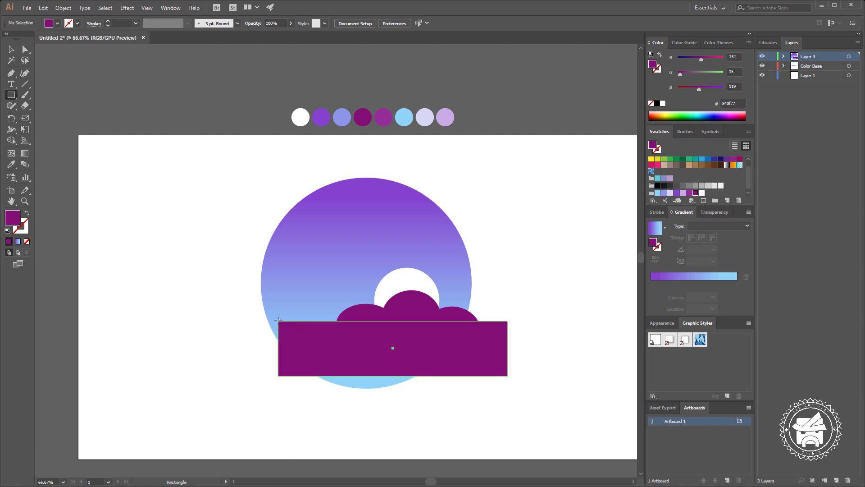
key(v)
shift+click(369, 314)
key(shift+m)
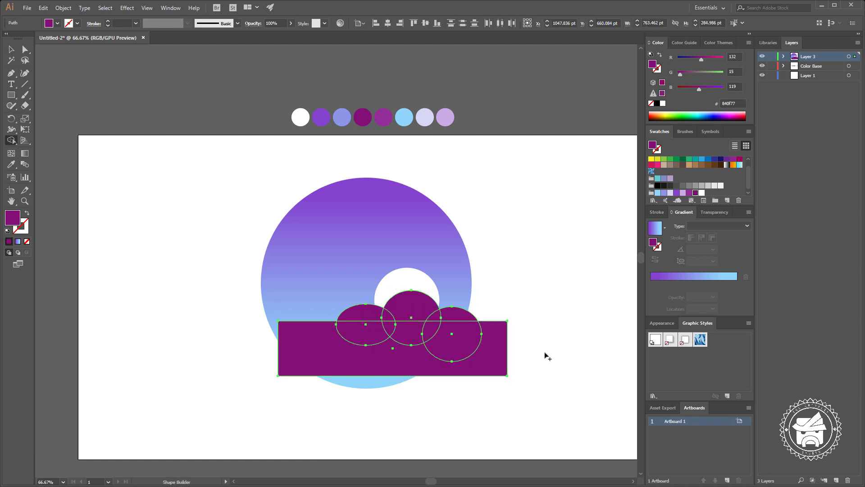
drag(563, 344, 505, 374)
key(v)
Step: Group the cloud and nudge it slightly left
scroll(500, 295, up, 1)
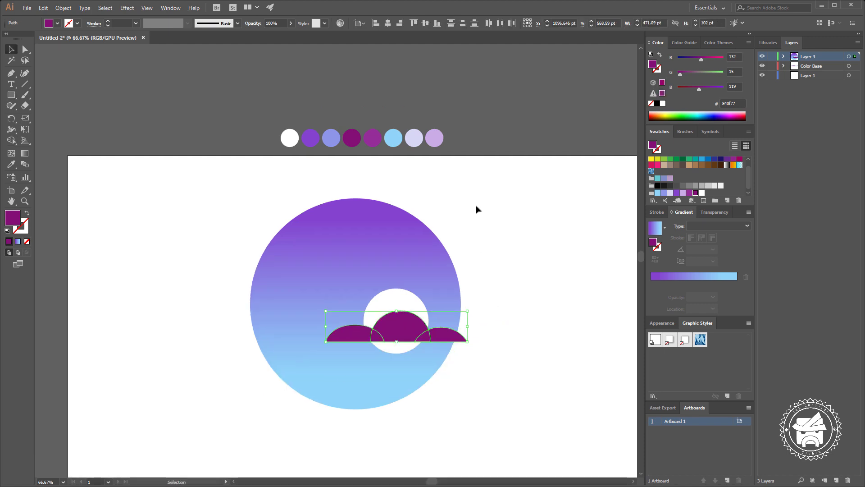
key(ctrl+g)
click(512, 283)
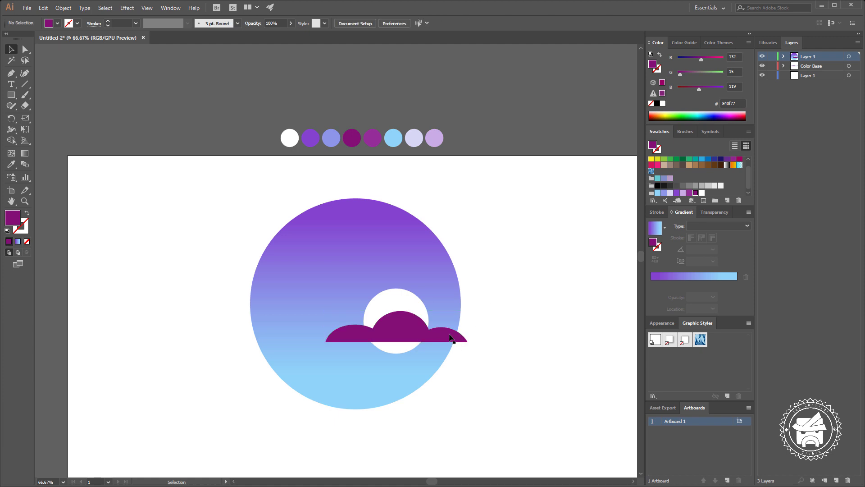
drag(451, 337, 447, 337)
click(532, 344)
drag(526, 342, 526, 333)
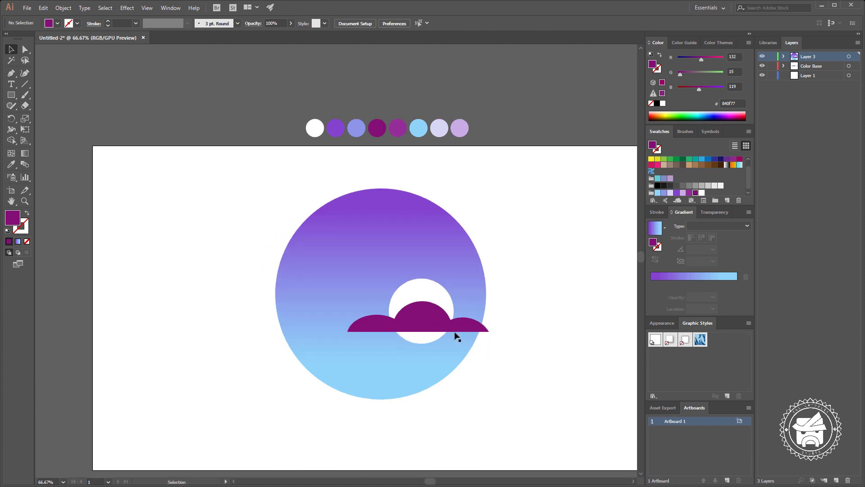
click(428, 299)
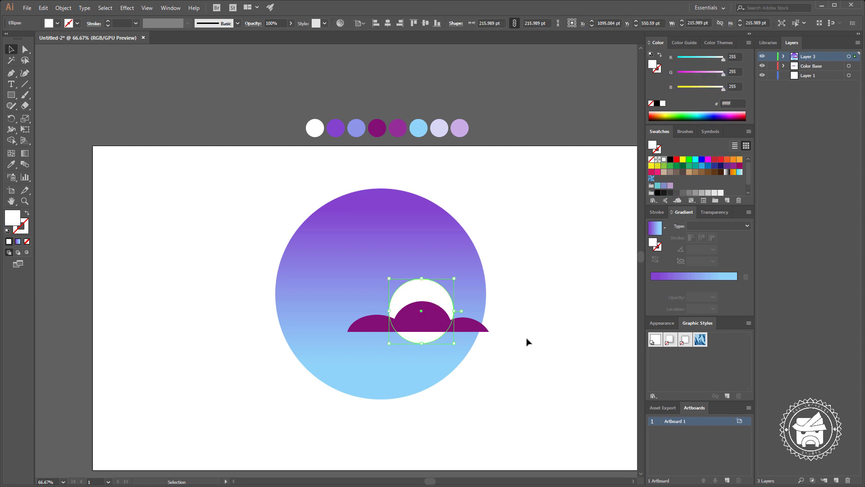
Step: Scale up the white moon, trim off its part below the cloud, and nudge it right
drag(454, 278, 457, 275)
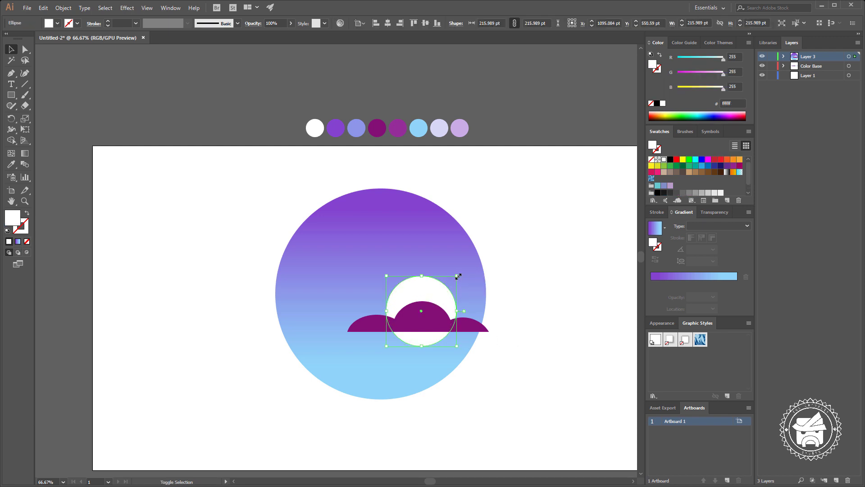
key(m)
drag(539, 362, 339, 324)
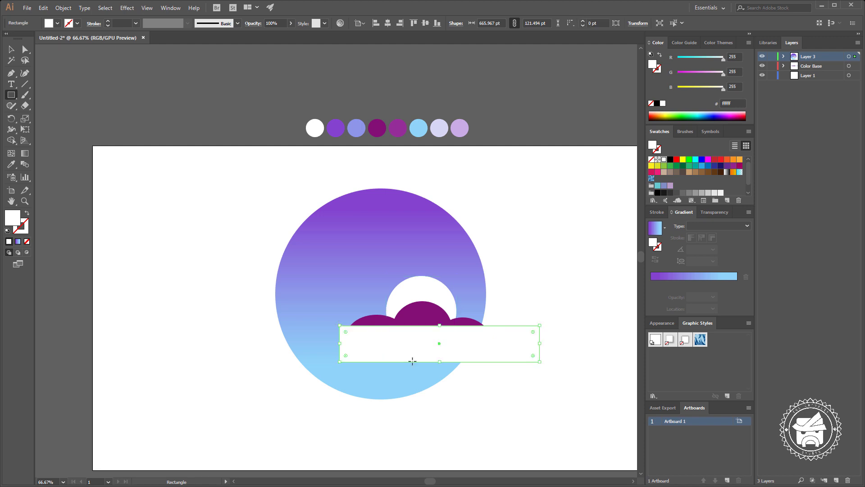
key(a)
shift+click(454, 318)
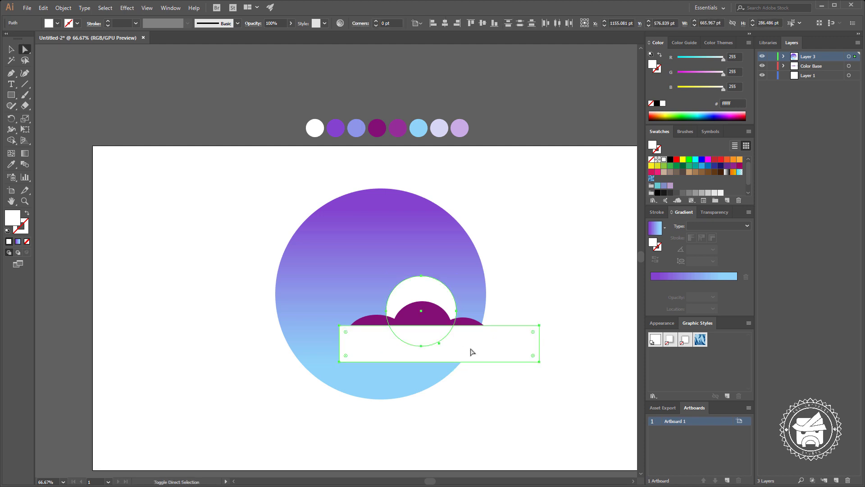
key(shift+m)
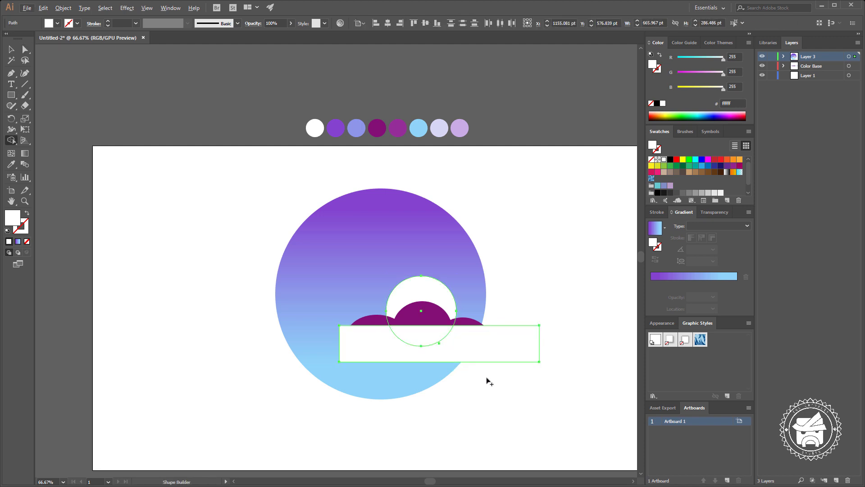
alt+click(429, 354)
key(v)
click(514, 400)
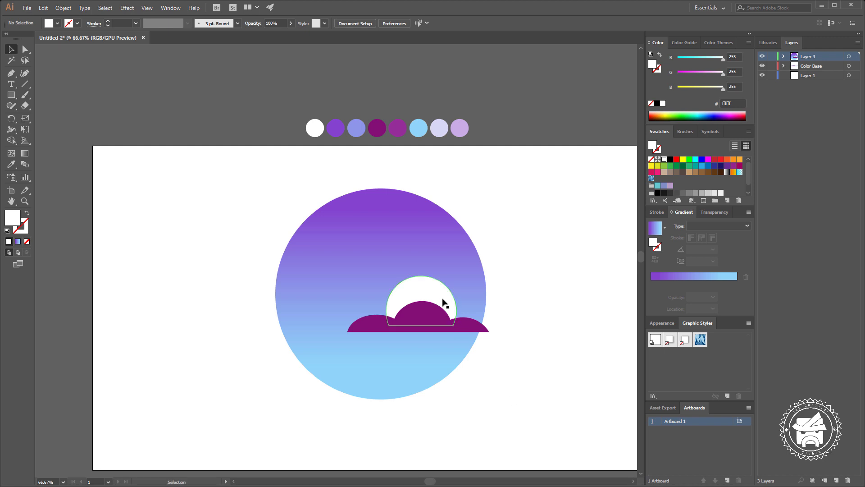
drag(444, 301, 455, 301)
key(ctrl+shift+a)
Step: Move the cloud and moon together slightly lower
click(436, 254)
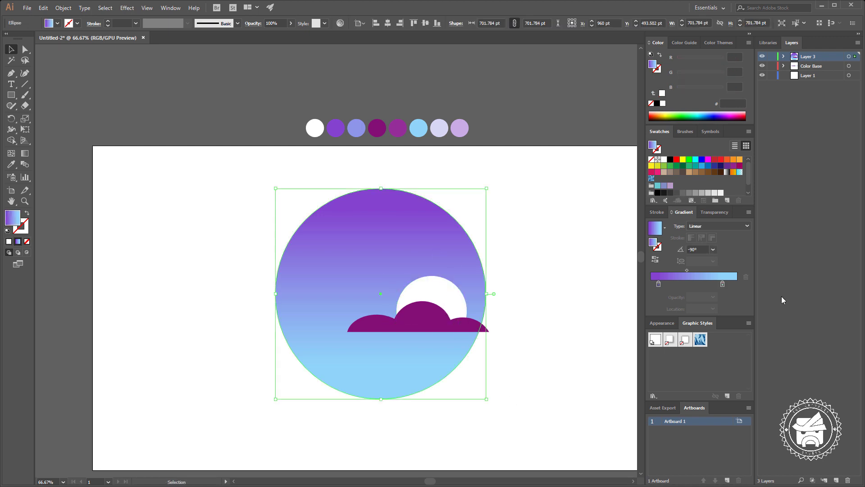
click(662, 322)
key(ctrl+shift+a)
mouse_move(410, 247)
mouse_down()
mouse_move(414, 265)
mouse_move(391, 198)
mouse_up()
click(388, 257)
mouse_move(481, 270)
mouse_down()
mouse_move(453, 279)
mouse_move(446, 314)
mouse_up()
key(ctrl+shift+a)
drag(537, 367, 540, 353)
Step: Enlarge the white moon from its corner
click(453, 276)
drag(407, 247, 392, 233)
click(579, 299)
click(458, 269)
key(ctrl+shift+a)
drag(513, 315, 531, 306)
Step: Draw a wide ellipse at lower left and trim its bottom half with Shape Builder
key(l)
mouse_move(354, 306)
mouse_down()
mouse_move(408, 337)
mouse_move(208, 304)
mouse_up()
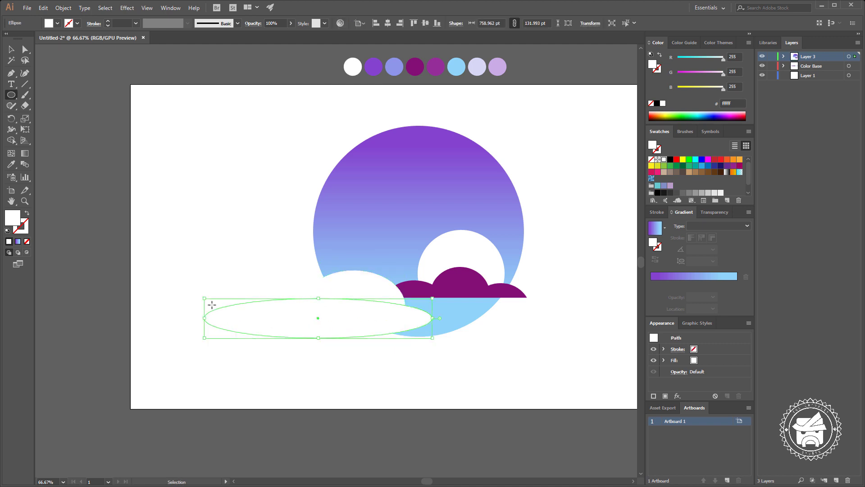
key(ctrl+z)
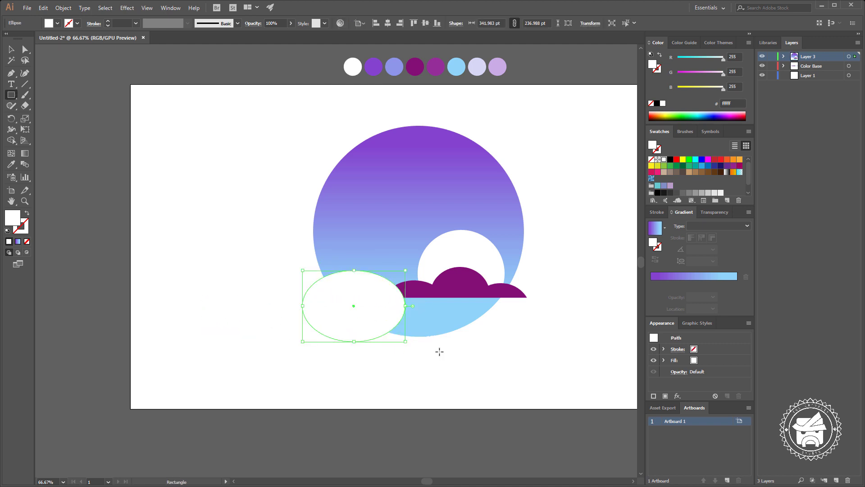
drag(447, 352, 228, 301)
key(v)
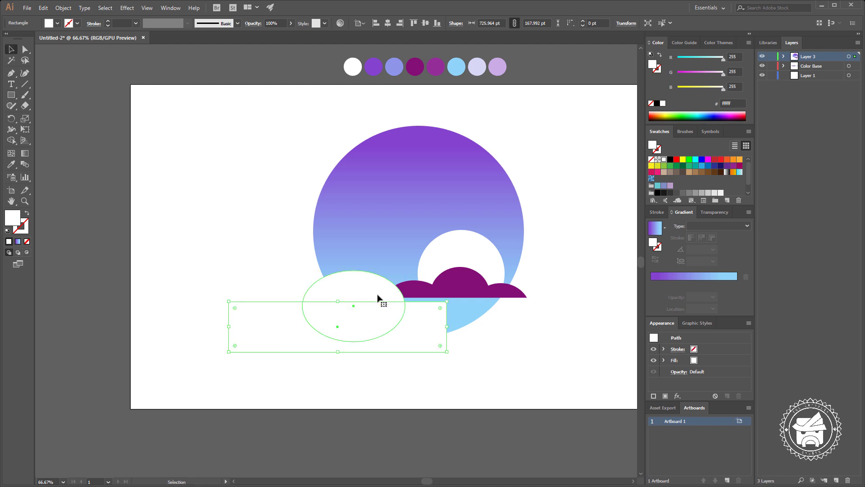
shift+click(377, 298)
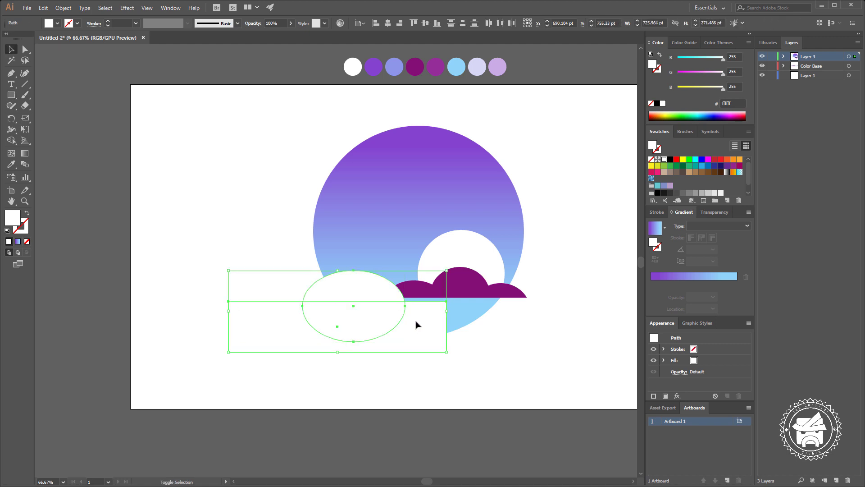
key(shift+m)
drag(416, 324, 381, 319)
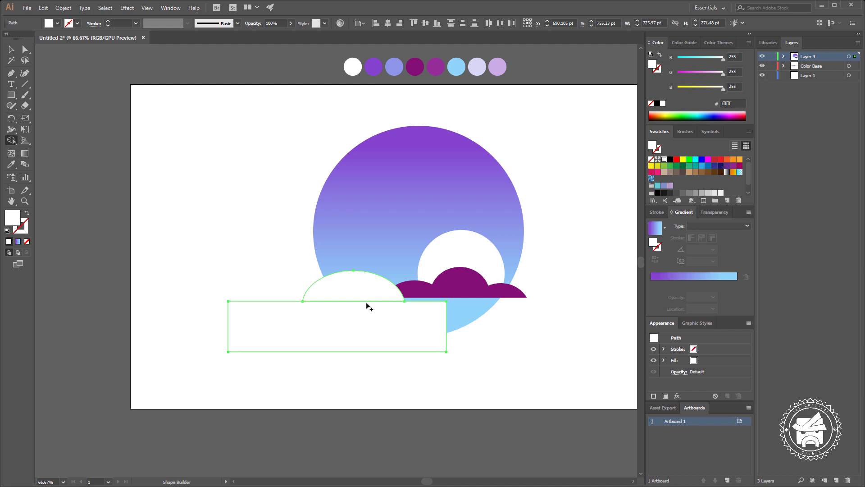
Step: Delete the leftover rectangle and fill the half-ellipse hill with the palette's purple
alt+click(446, 336)
key(v)
click(387, 299)
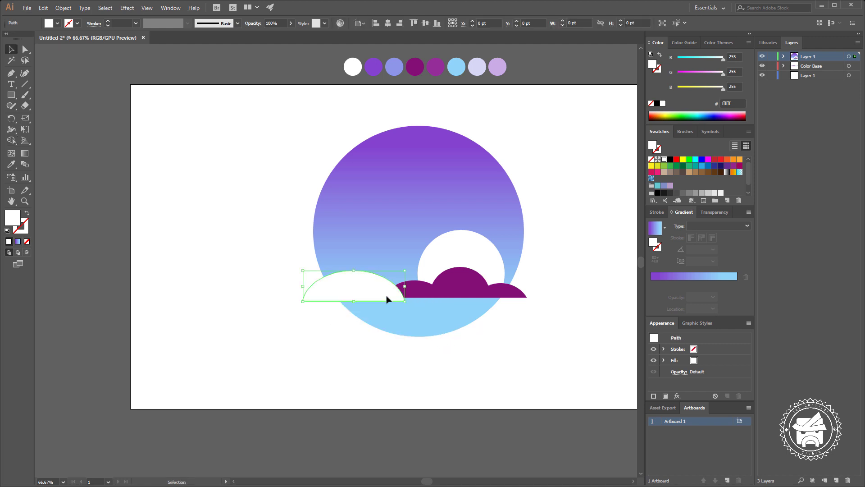
key(i)
click(432, 63)
Step: Widen the purple hill toward the right and nudge it slightly down and right
key(v)
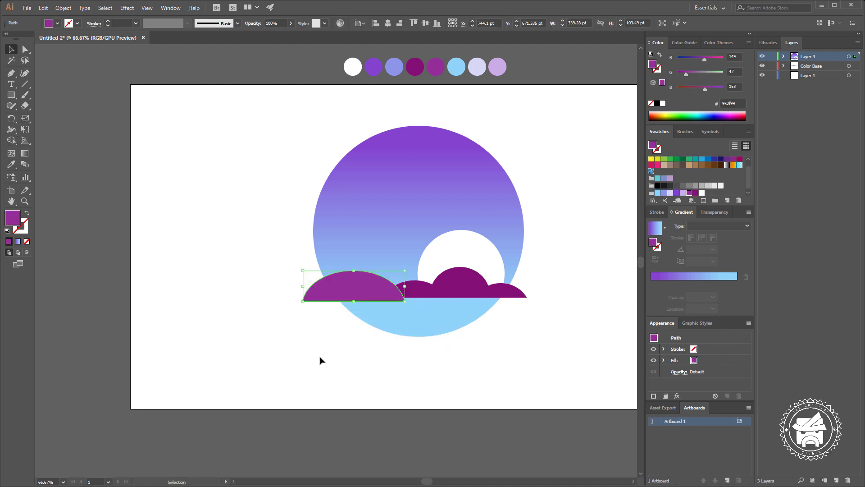
click(321, 356)
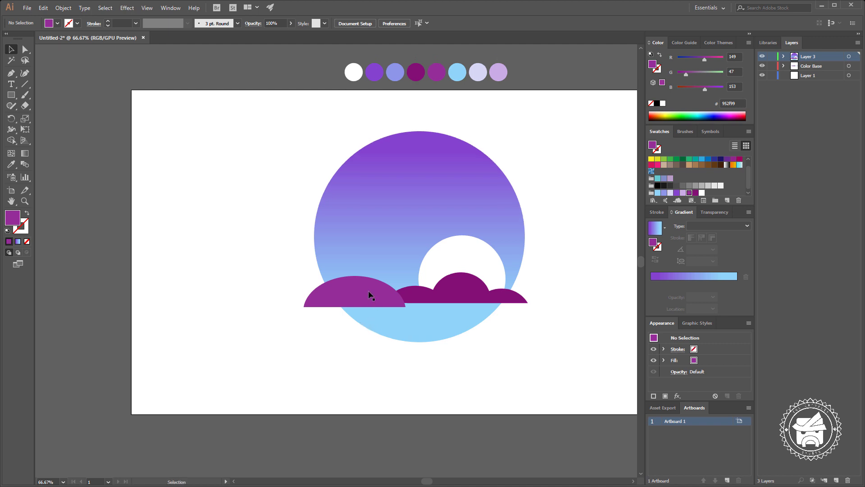
drag(368, 289, 373, 298)
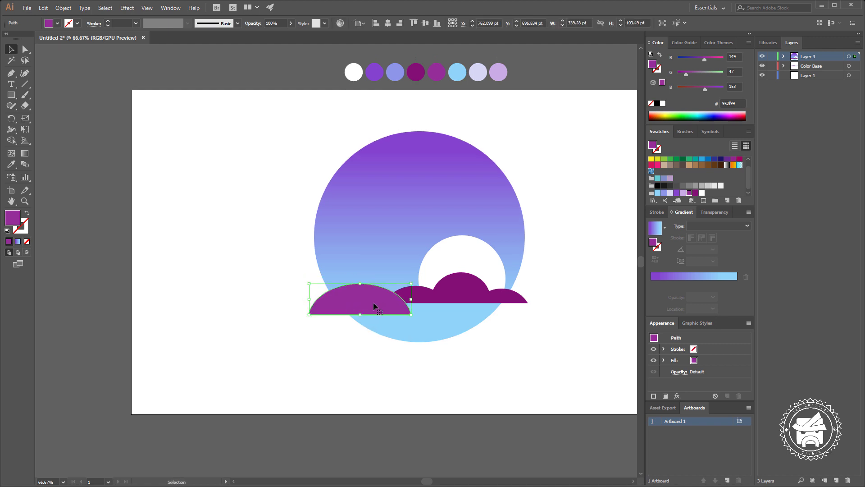
drag(411, 299, 420, 301)
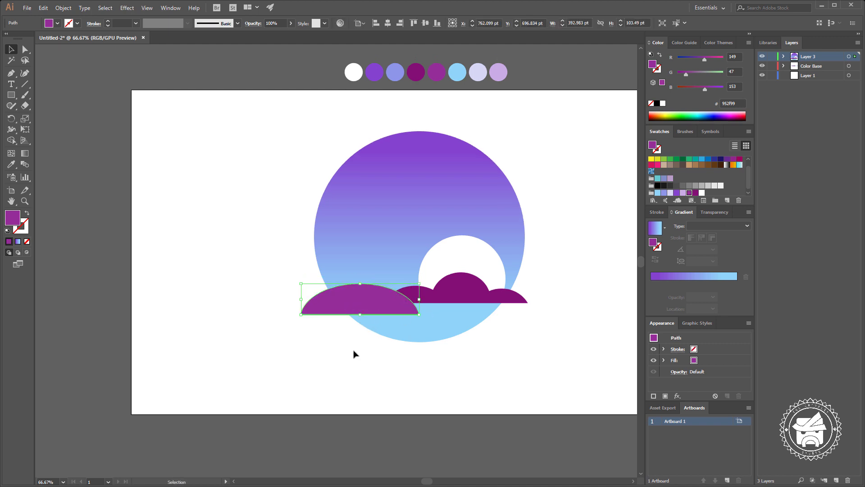
click(356, 354)
drag(342, 354, 364, 345)
click(400, 302)
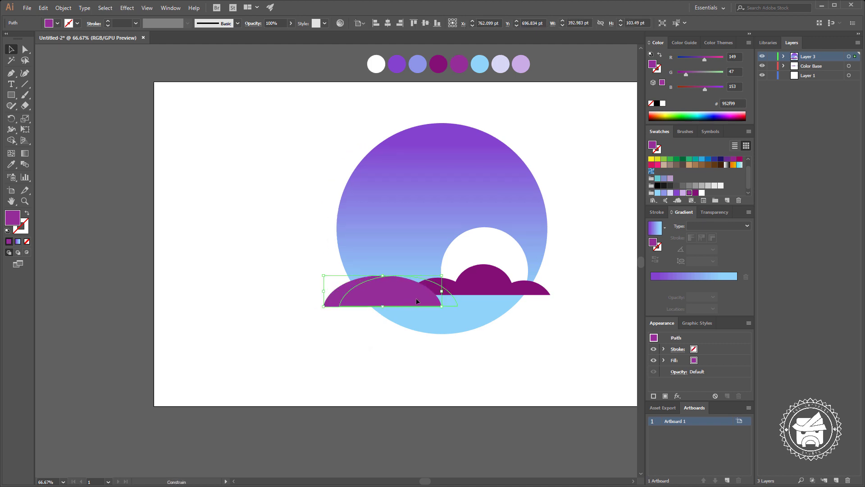
drag(416, 301, 416, 301)
Step: Scale the dark cloud group down about its center
click(481, 287)
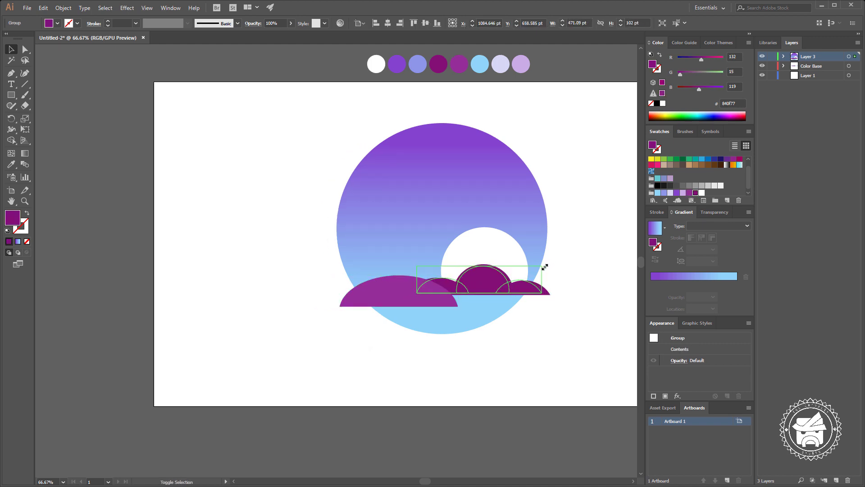
drag(548, 264, 510, 291)
click(572, 304)
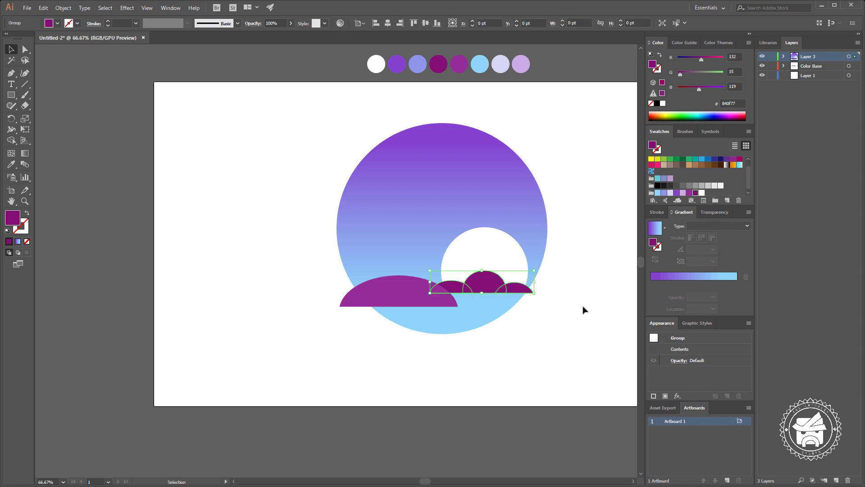
click(583, 309)
Step: Alt-drag a copy of the hill to the lower left and make it narrower
click(409, 294)
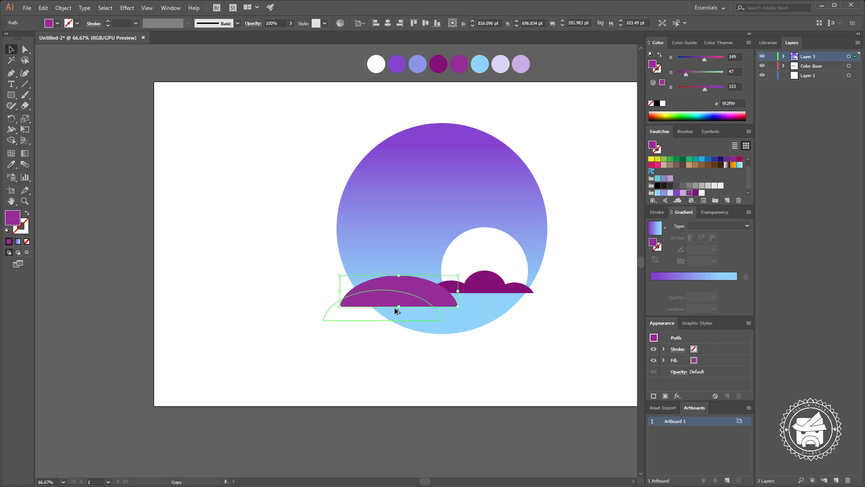
drag(409, 302, 381, 325)
drag(430, 314, 413, 318)
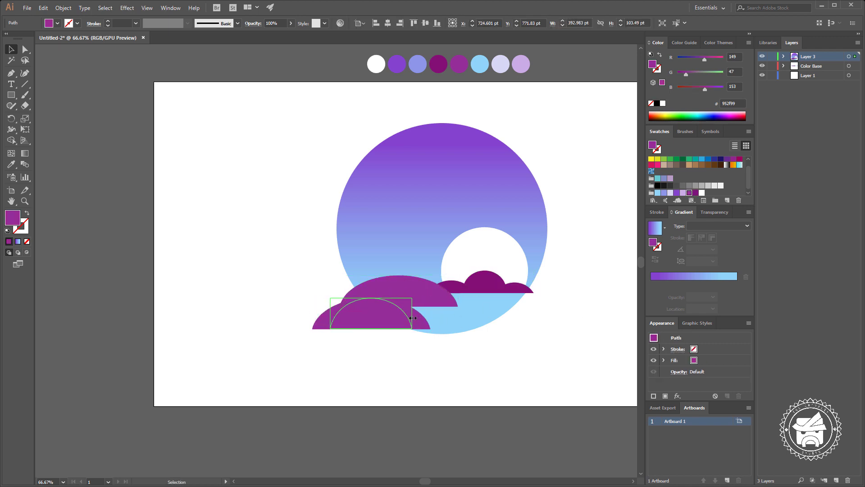
click(381, 345)
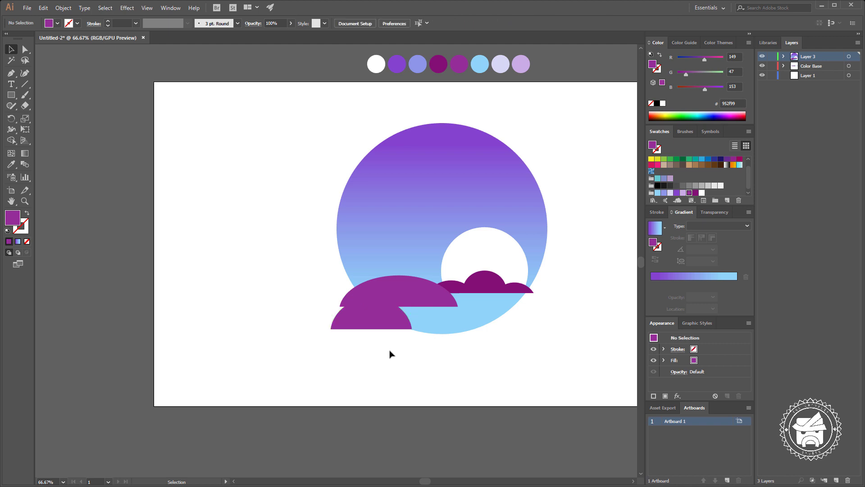
click(409, 287)
Step: Draw a trial rectangle over the left hills, then delete it
key(m)
mouse_move(331, 257)
mouse_down()
mouse_move(405, 338)
mouse_move(396, 336)
mouse_up()
click(420, 290)
key(Escape)
key(v)
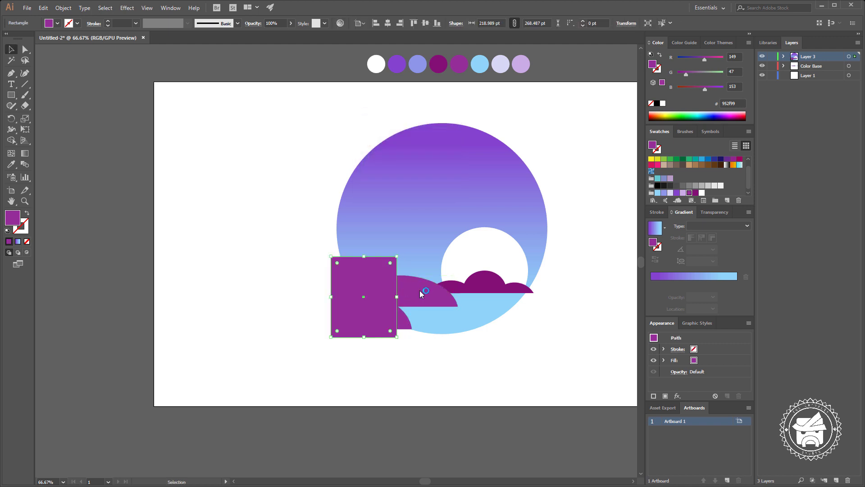
key(a)
key(Delete)
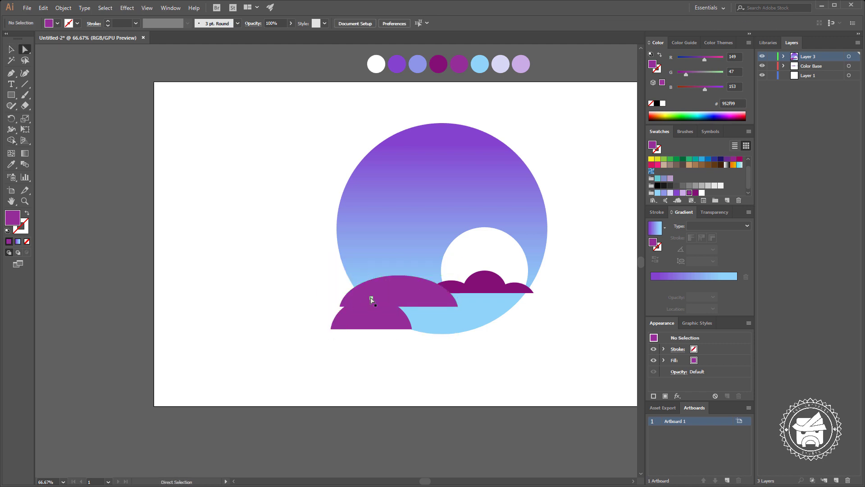
Step: Darken the back hill's left section to about 51% HSB brightness
click(371, 300)
key(i)
click(748, 42)
click(766, 78)
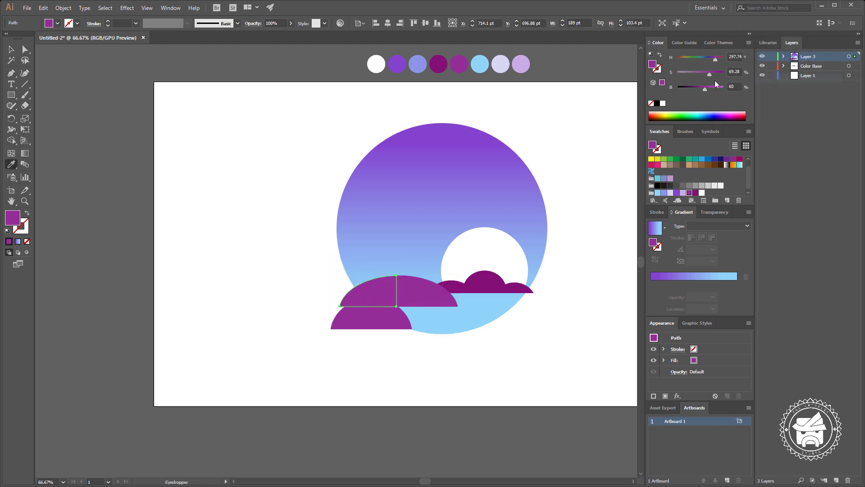
drag(701, 93, 700, 89)
key(a)
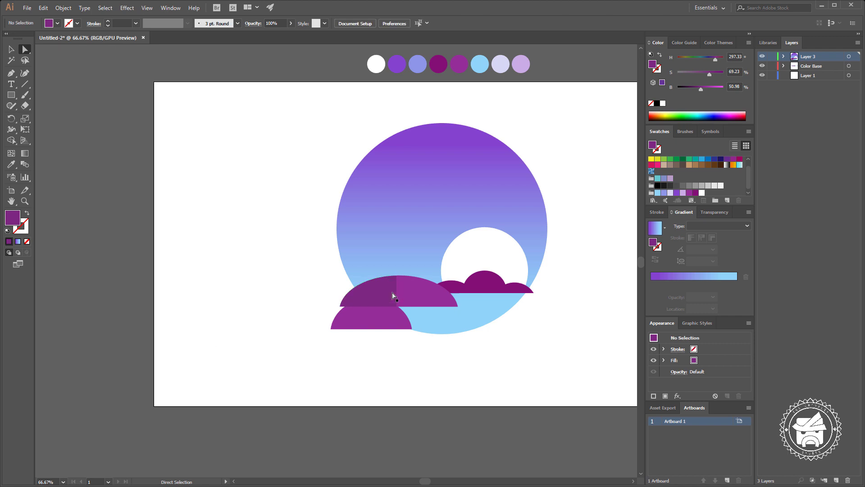
click(207, 345)
click(366, 301)
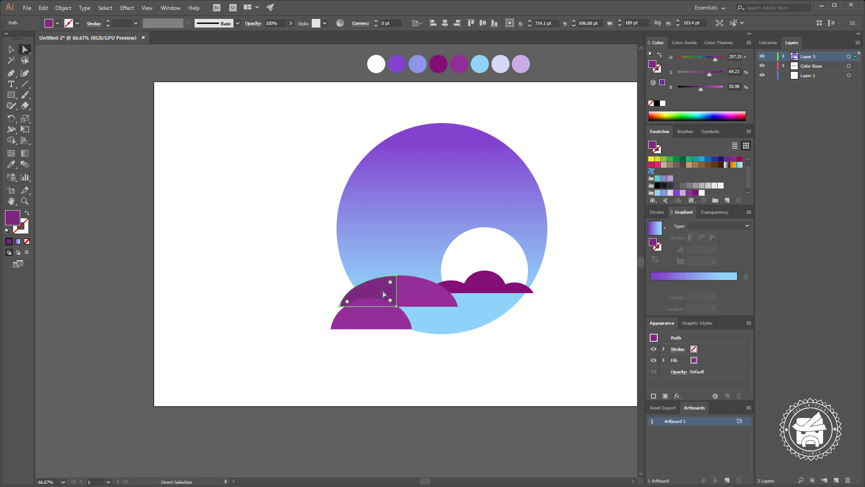
Step: Draw a rectangle over the front hill's left side and merge regions with Shape Builder
key(p)
drag(396, 303, 408, 296)
key(v)
click(339, 356)
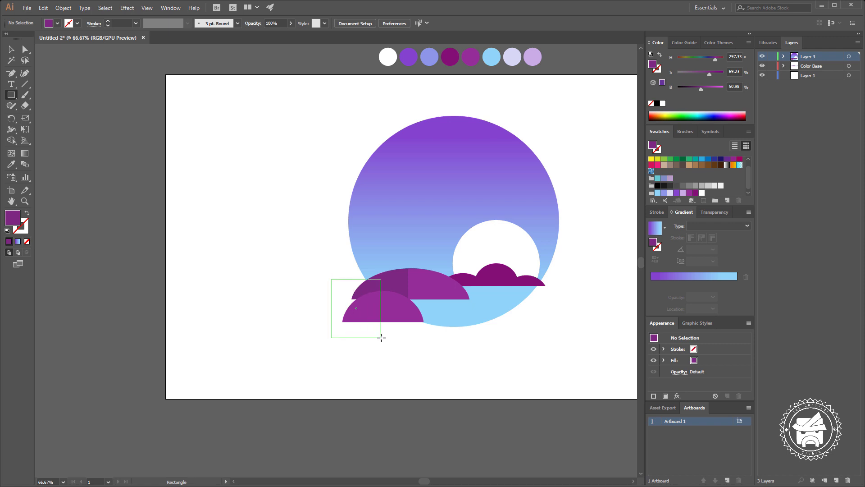
drag(381, 337, 381, 337)
key(v)
shift+click(396, 316)
key(shift+m)
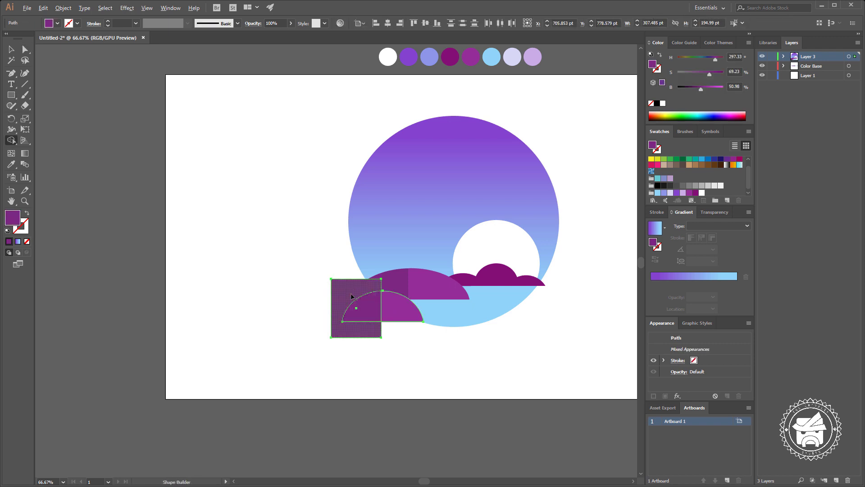
drag(352, 296, 360, 306)
Step: Clip the rectangle to the front hill's quarter-circle shape with a clipping mask
key(a)
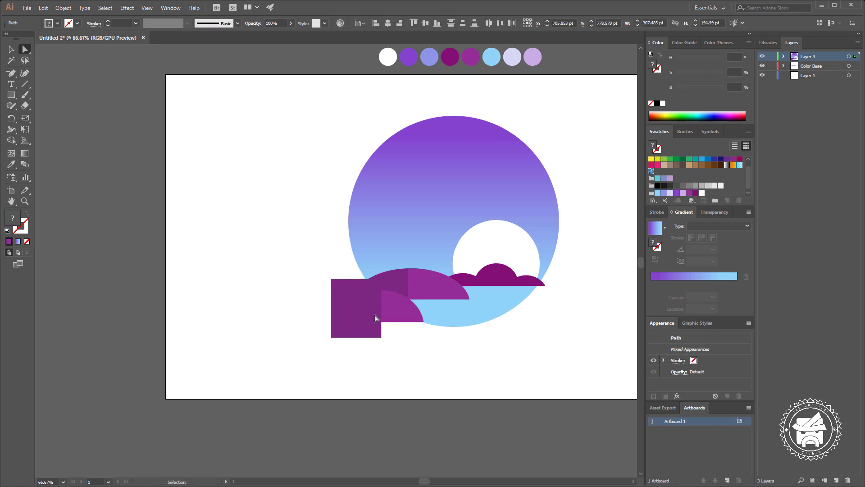
click(403, 318)
click(396, 365)
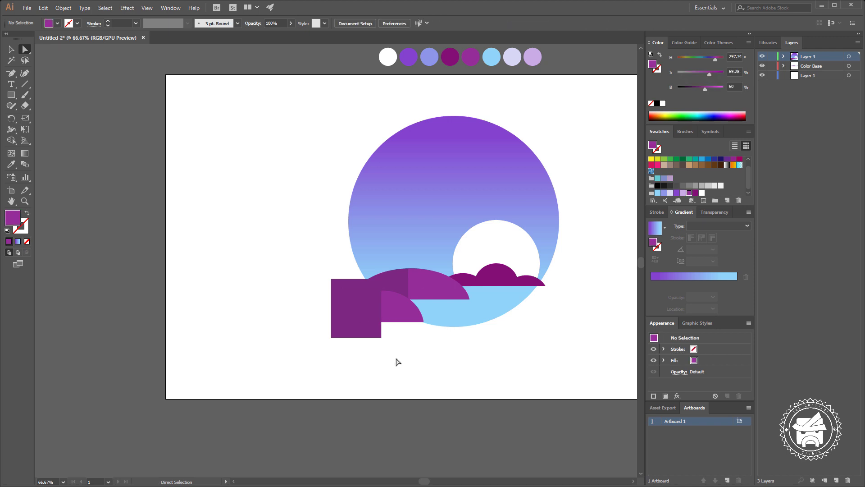
key(v)
click(408, 318)
shift+click(338, 282)
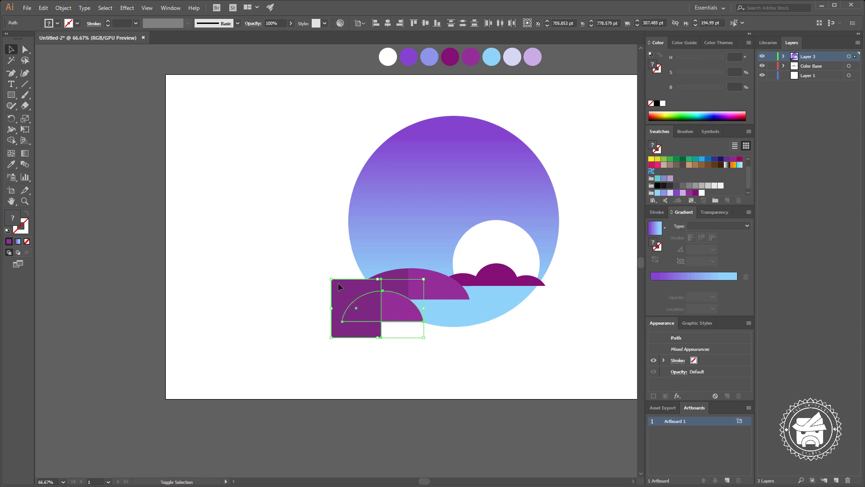
key(ctrl+7)
click(401, 361)
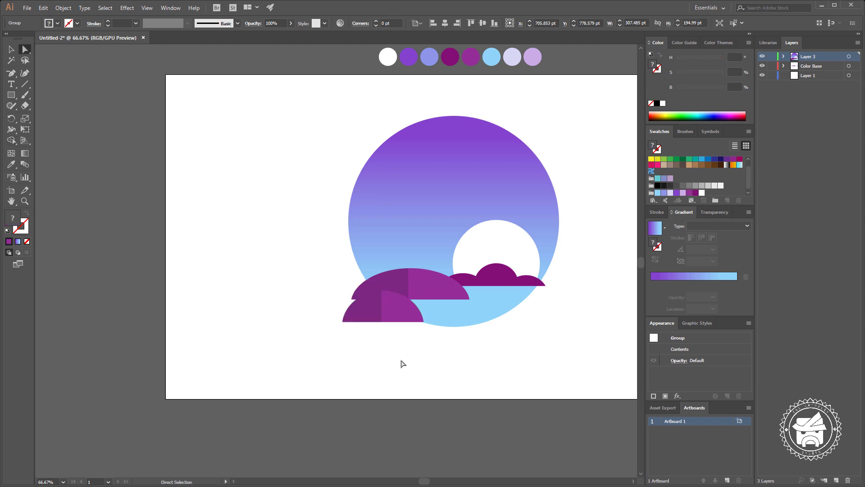
Step: Stretch the two-part front hill group further to the left
click(353, 312)
drag(342, 306, 323, 305)
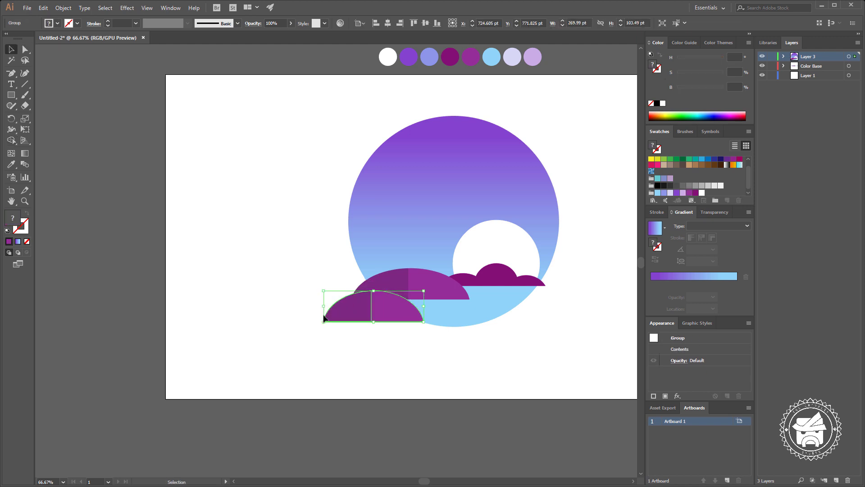
key(ctrl+shift+a)
click(380, 314)
click(406, 277)
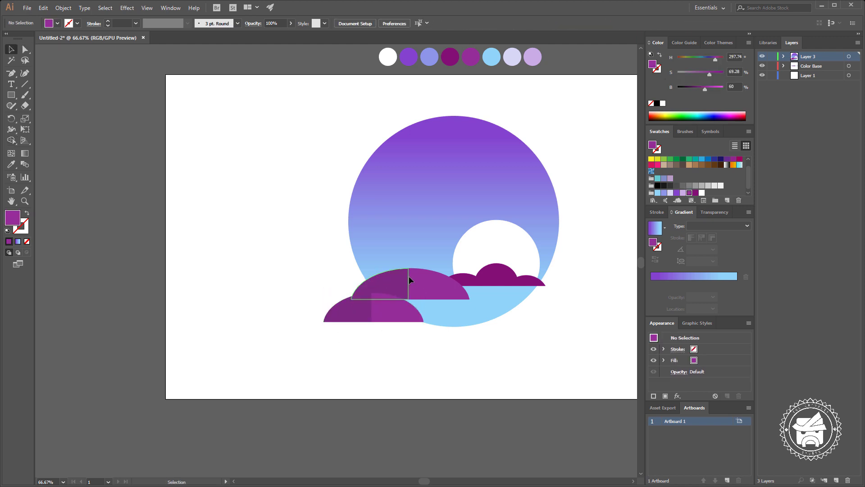
Step: Draw a long rounded purple pill below the hills and stretch its right end further right
click(423, 363)
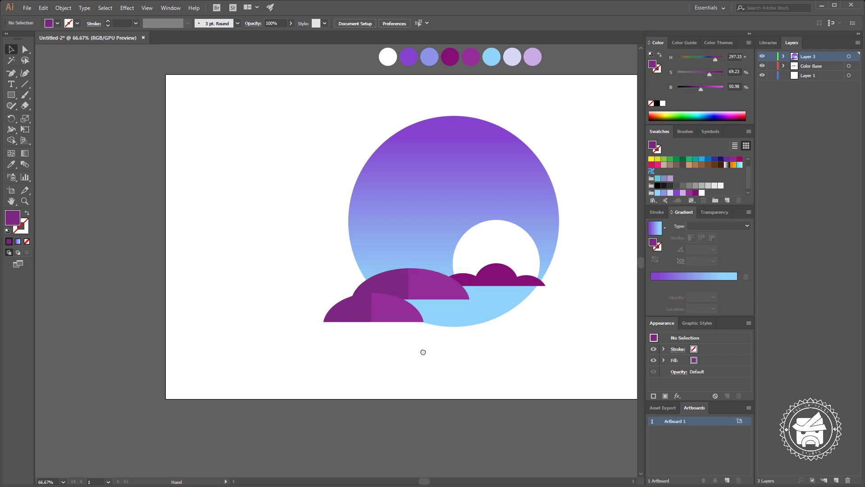
drag(444, 337, 423, 335)
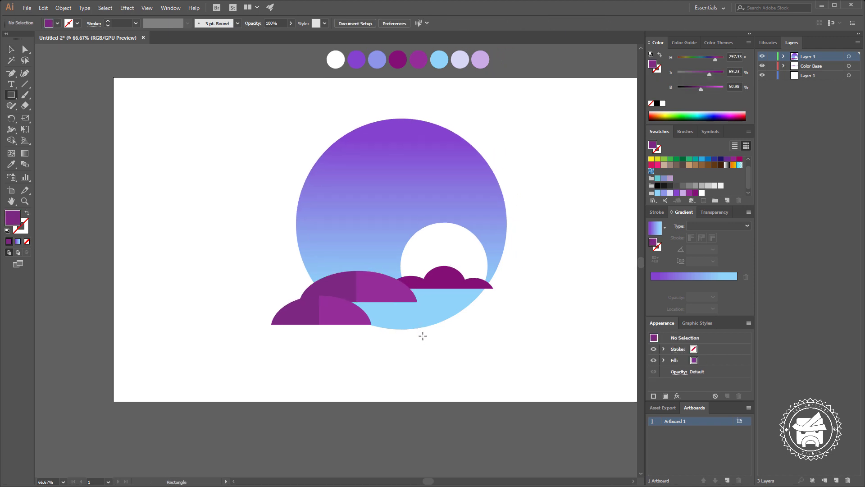
mouse_move(465, 363)
mouse_down()
mouse_move(473, 367)
mouse_move(376, 349)
mouse_up()
key(v)
click(473, 367)
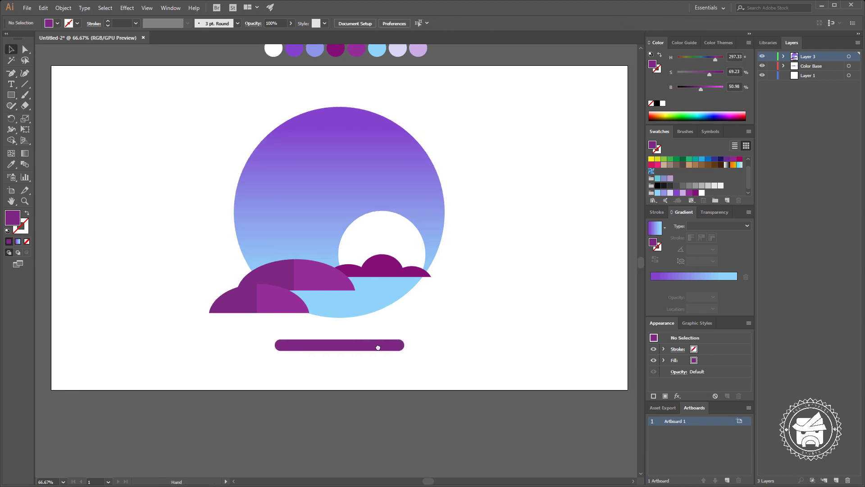
click(390, 347)
key(a)
mouse_move(444, 359)
mouse_down()
mouse_move(404, 348)
mouse_move(549, 350)
mouse_up()
Step: Copy the pill straight upward to stack two more streaks above it
key(v)
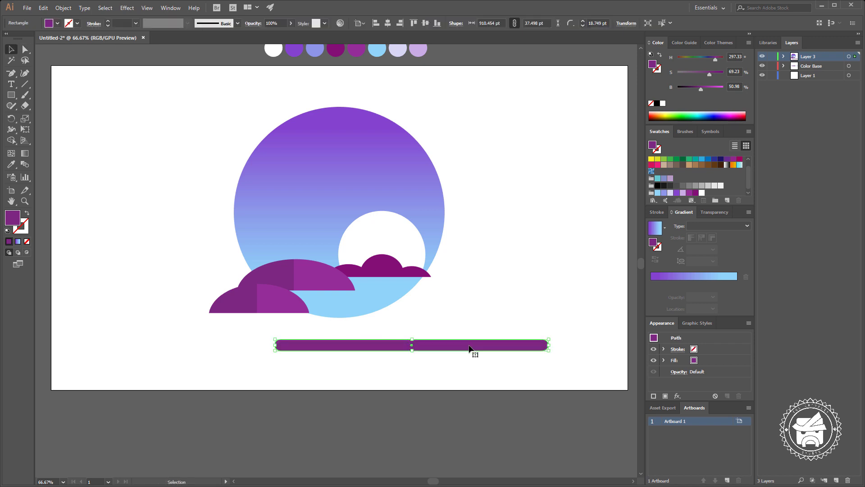
drag(469, 348, 469, 336)
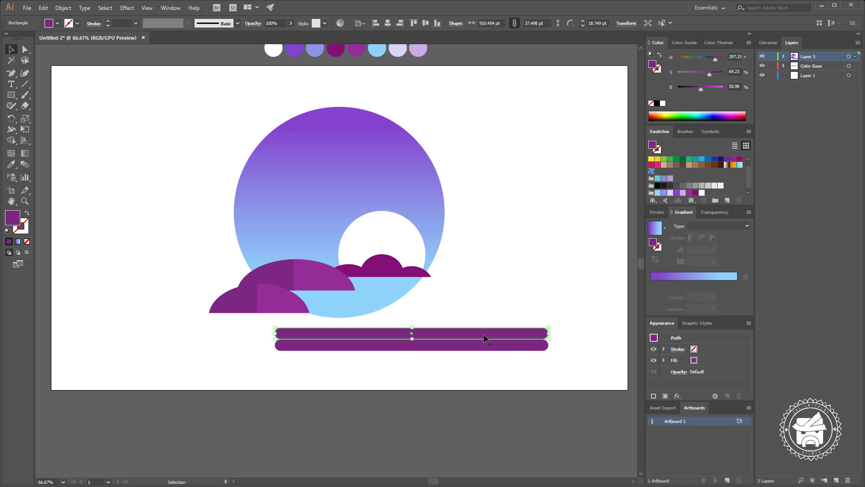
scroll(492, 322, right, 2)
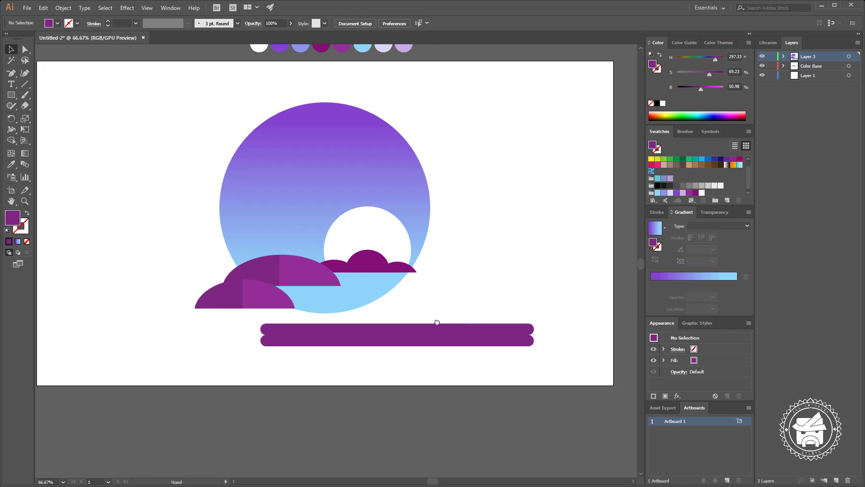
drag(439, 332, 439, 321)
Step: In isolation mode, extend the top streak's ends left and right, then exit isolation
double_click(504, 318)
key(a)
click(259, 317)
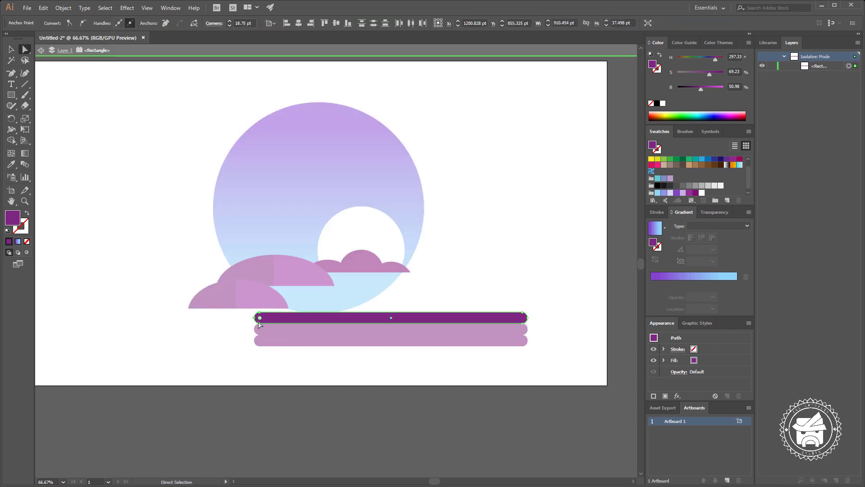
mouse_move(259, 321)
mouse_down()
mouse_move(188, 323)
mouse_move(223, 327)
mouse_up()
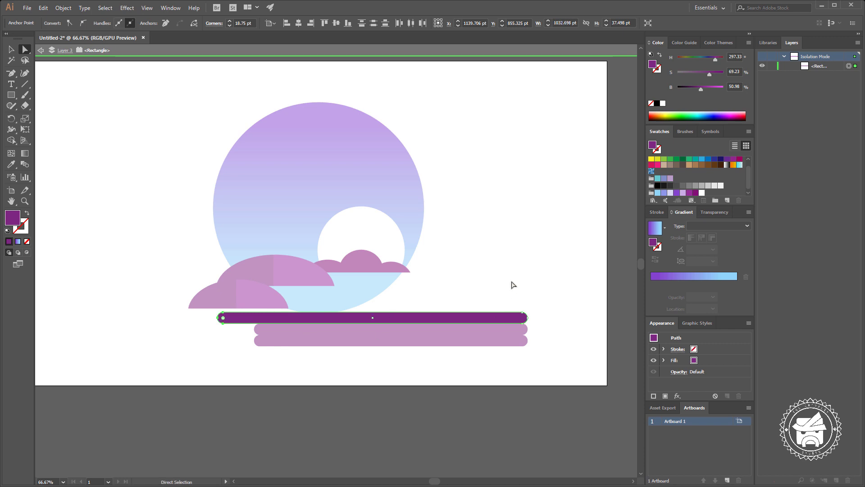
drag(569, 347, 455, 309)
drag(512, 305, 528, 302)
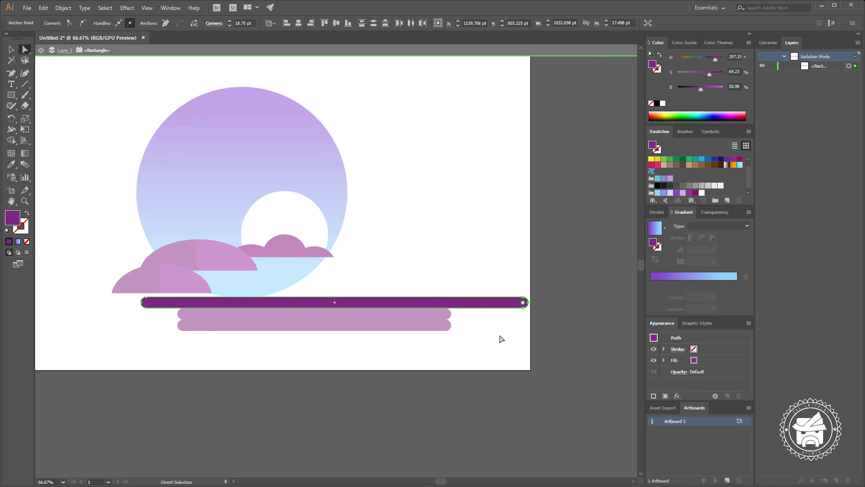
key(v)
double_click(490, 336)
click(407, 328)
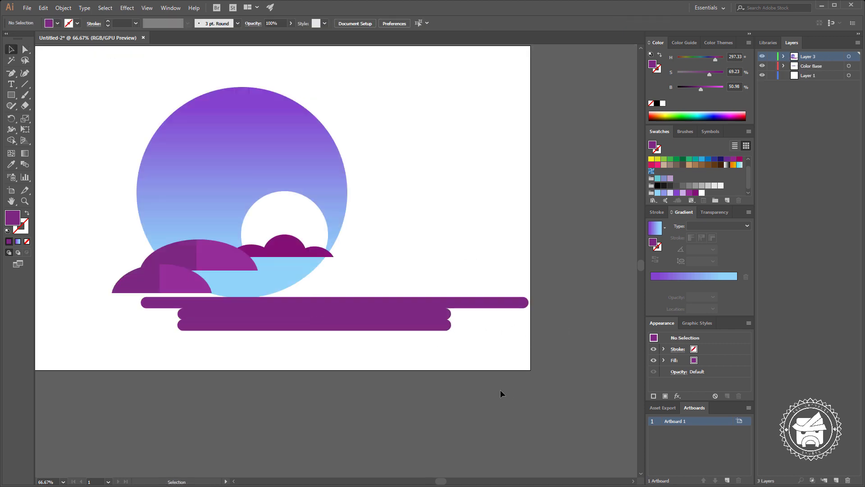
Step: Scale the three purple streaks down and move them left under the hills
drag(502, 377, 406, 300)
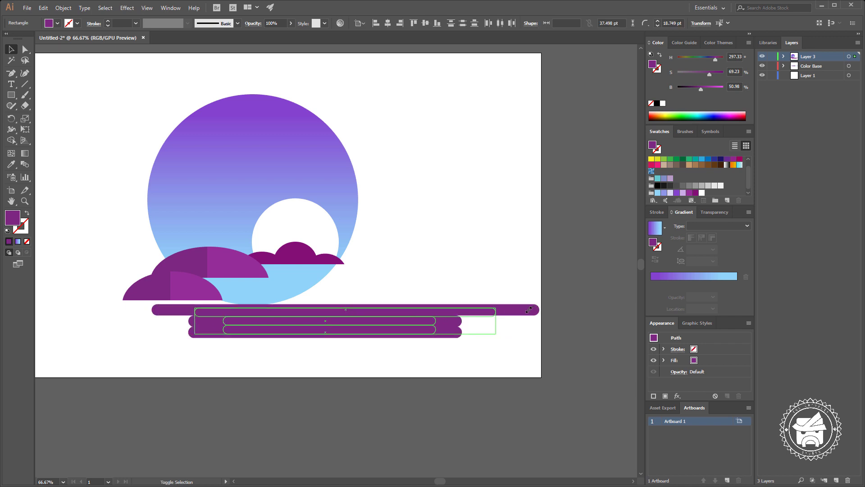
drag(542, 306, 486, 309)
mouse_move(385, 316)
mouse_down()
mouse_move(308, 317)
mouse_move(295, 308)
mouse_up()
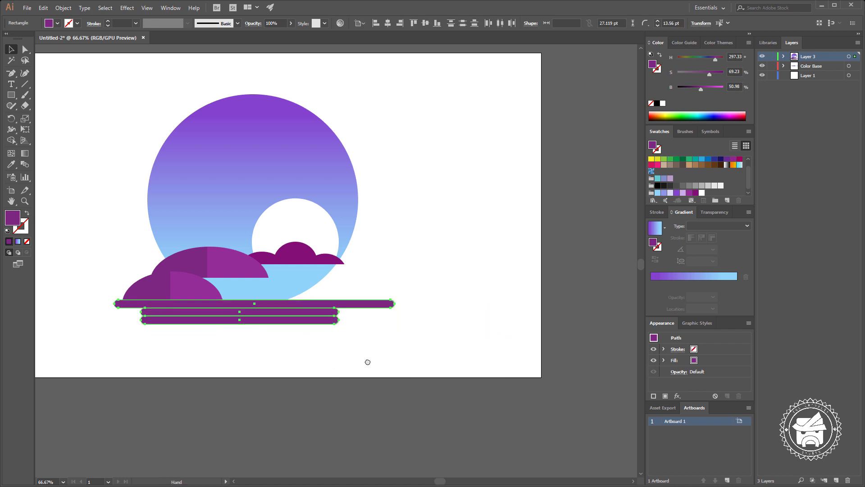
click(421, 360)
Step: Zoom to 100% and duplicate the top long streak straight upward
key(ctrl+1)
drag(381, 367, 468, 370)
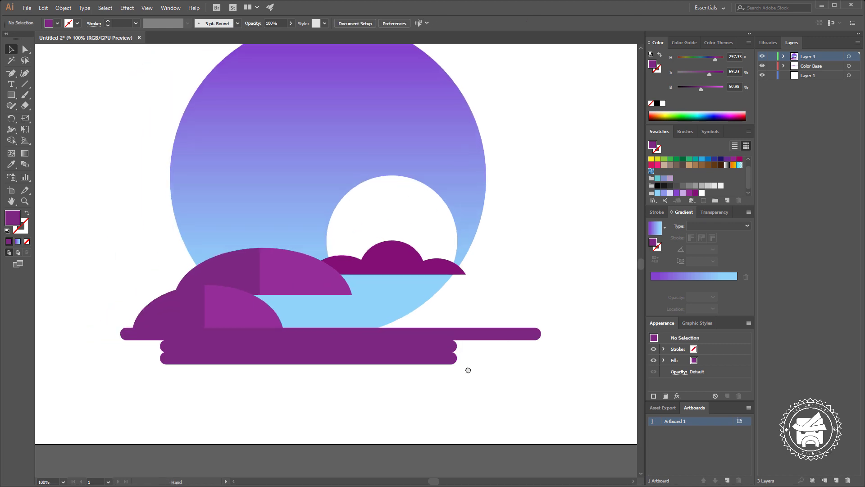
click(499, 338)
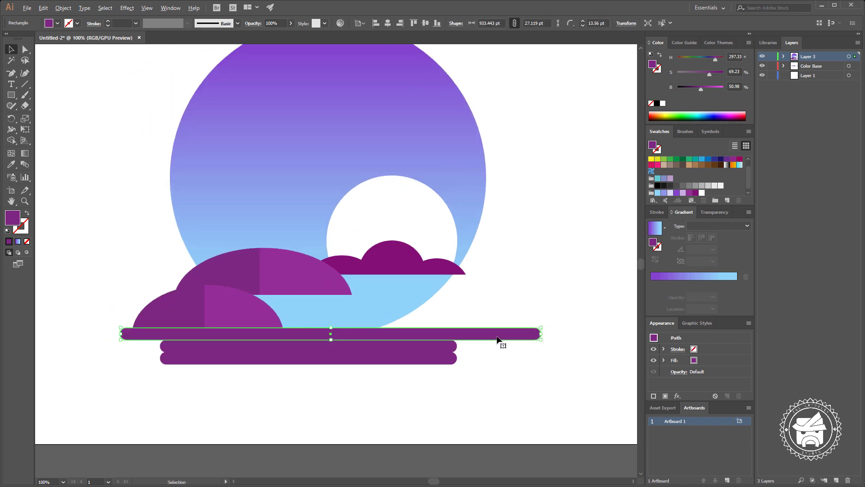
mouse_move(503, 342)
mouse_down()
mouse_move(507, 308)
mouse_move(531, 311)
mouse_move(522, 302)
mouse_move(544, 284)
mouse_move(503, 278)
mouse_move(511, 278)
mouse_up()
click(582, 300)
click(507, 321)
Step: Copy a lower bar sideways and trim its overhanging ends with Shape Builder
click(410, 349)
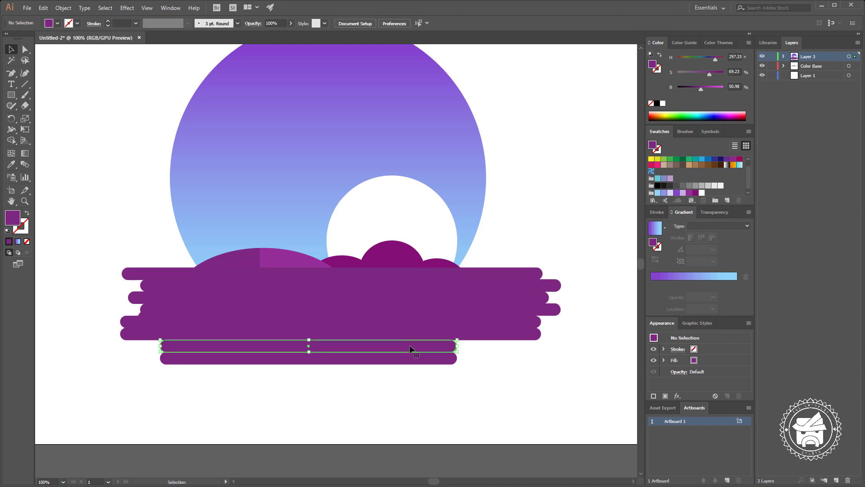
drag(374, 346, 350, 338)
mouse_move(240, 340)
mouse_down()
mouse_move(482, 338)
mouse_move(180, 325)
mouse_up()
key(ctrl+minus)
shift+click(250, 316)
shift+click(478, 319)
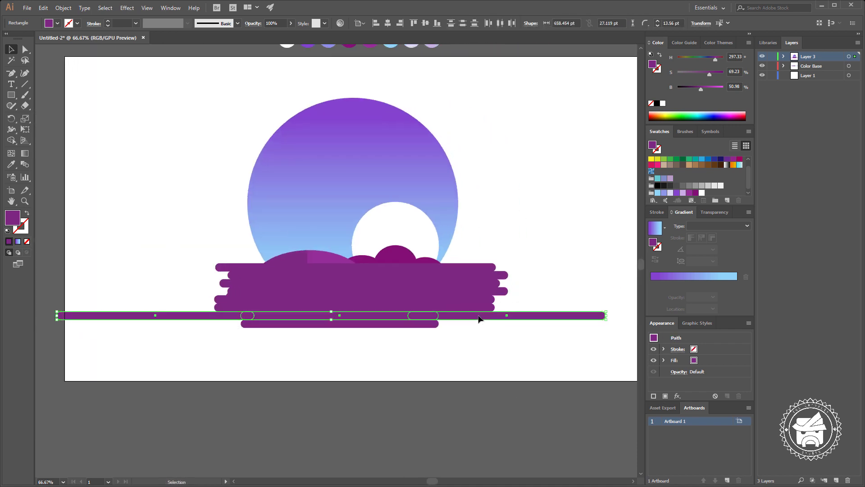
key(shift+m)
alt+click(435, 317)
drag(221, 327, 246, 318)
key(v)
Step: Copy a middle water bar past the block and trim off both overhangs
click(409, 305)
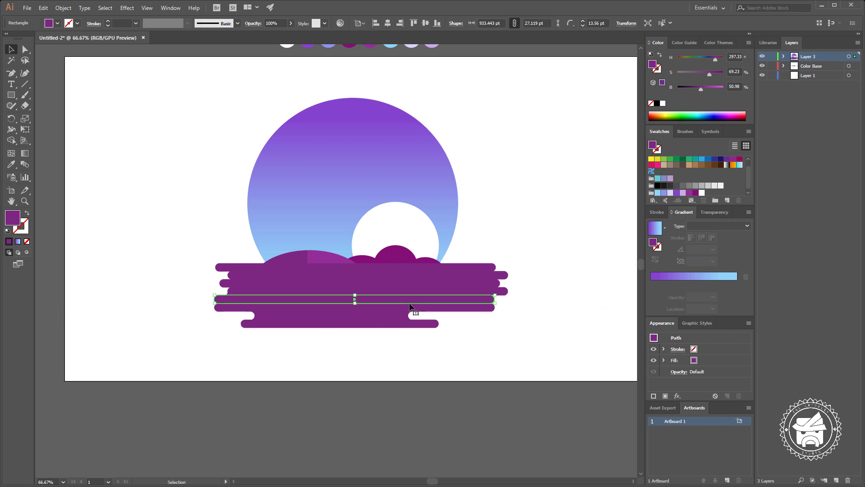
mouse_move(305, 300)
mouse_down()
mouse_move(531, 303)
mouse_move(156, 301)
mouse_up()
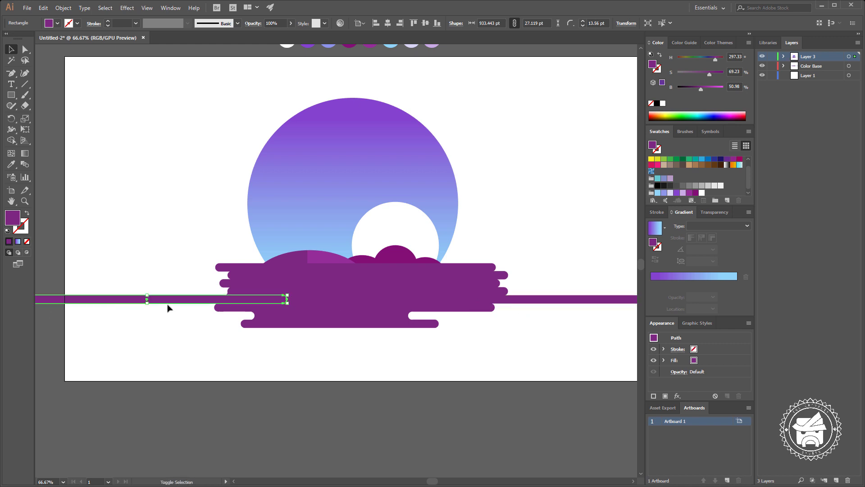
shift+click(423, 303)
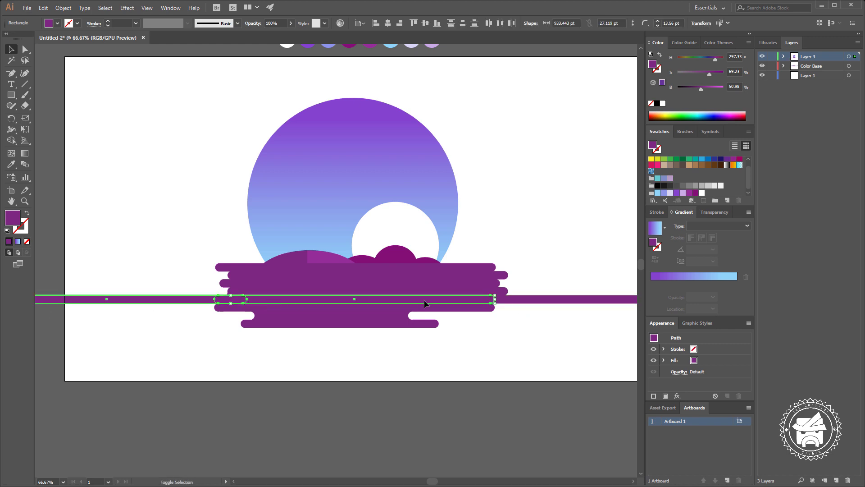
shift+click(504, 304)
key(shift+m)
alt+click(497, 301)
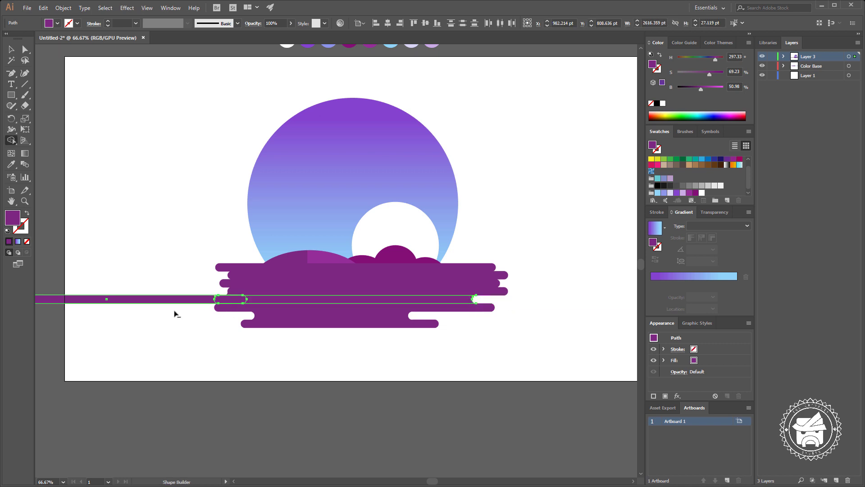
alt+click(215, 299)
key(v)
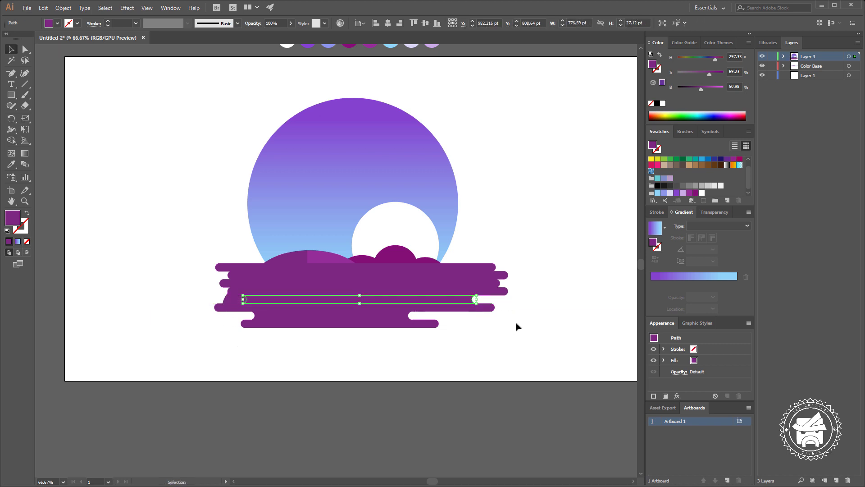
click(477, 299)
Step: Add another bar copy in the upper gap, trimming its left and right overhangs
click(477, 283)
drag(447, 285, 396, 287)
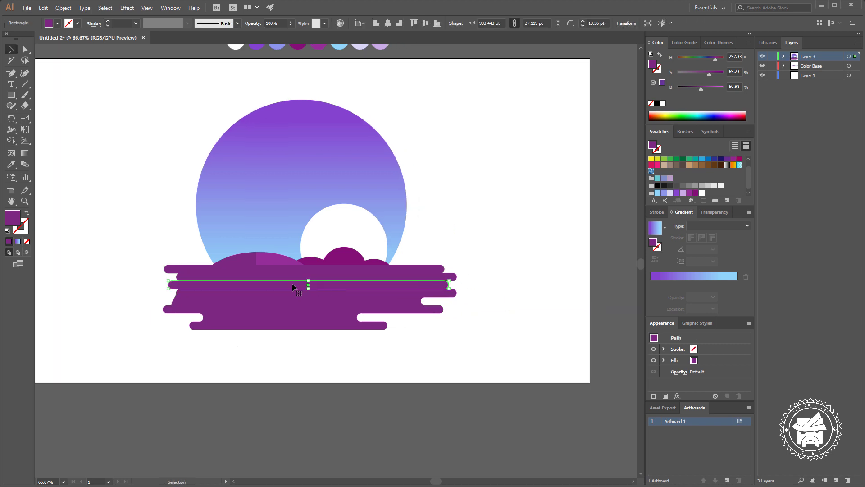
mouse_move(294, 284)
mouse_down()
mouse_move(533, 284)
mouse_move(122, 288)
mouse_up()
drag(226, 294, 249, 293)
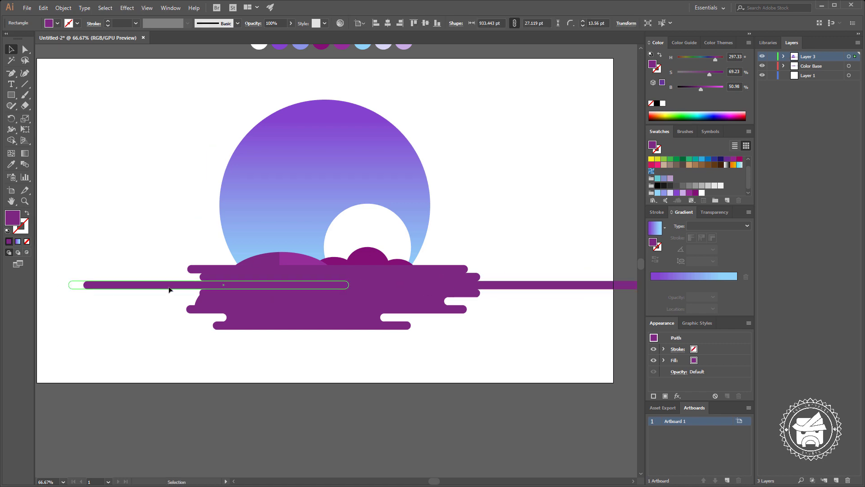
drag(170, 286, 126, 286)
shift+click(335, 288)
shift+click(492, 286)
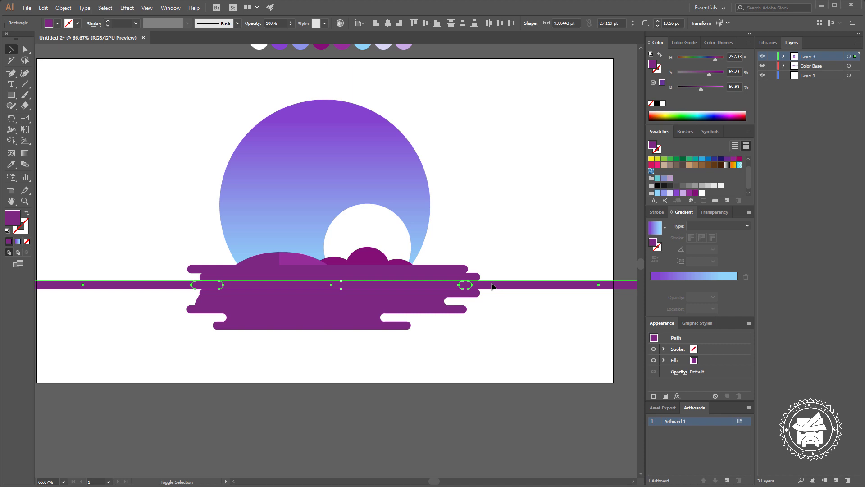
key(shift+m)
alt+click(491, 286)
alt+click(190, 286)
key(v)
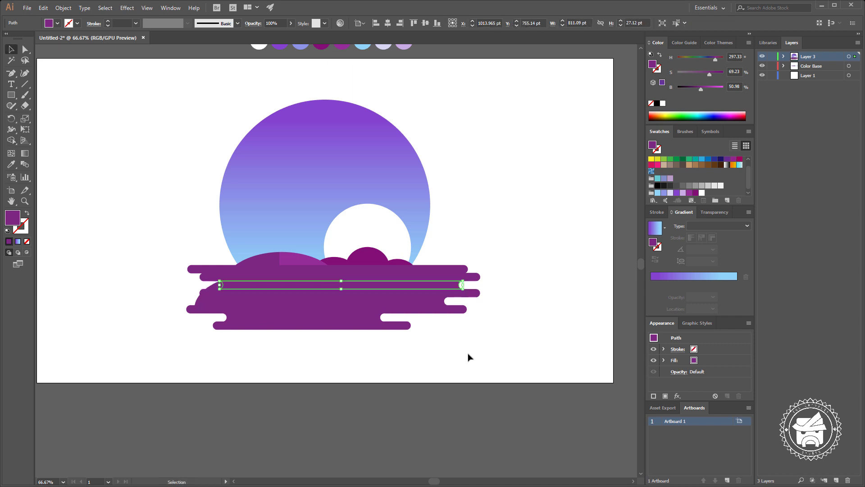
click(469, 357)
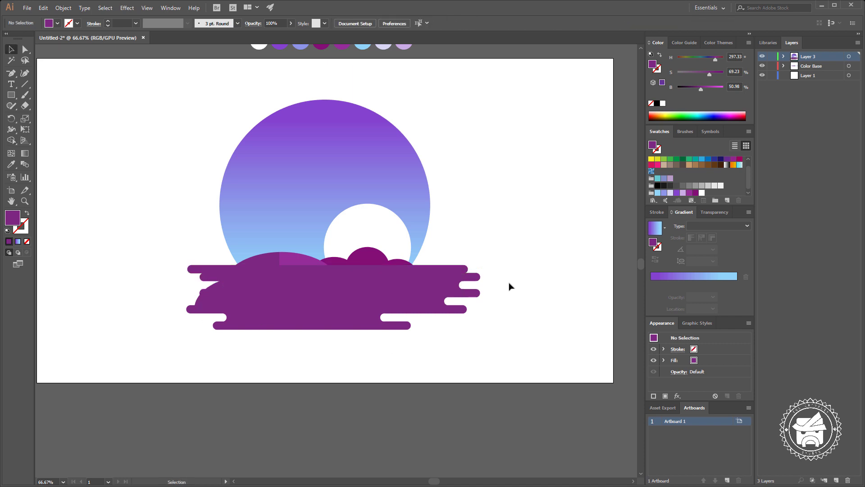
Step: Copy the top water bar upward and trim its overhanging ends with Shape Builder
click(441, 272)
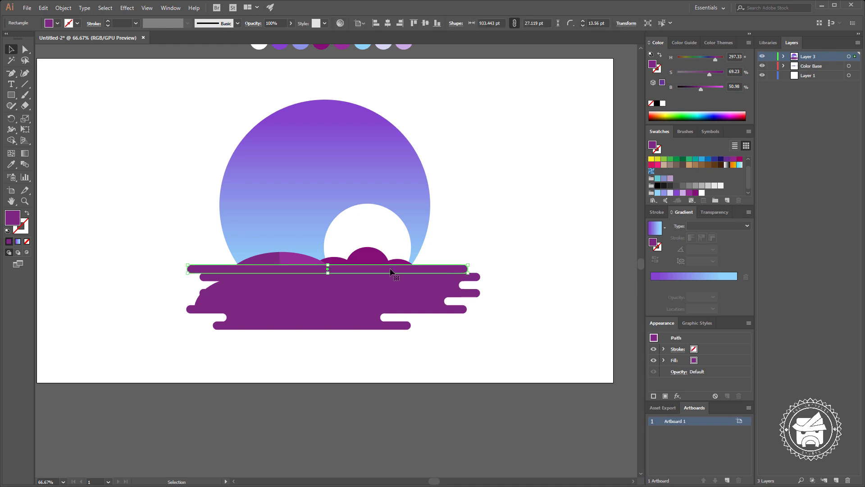
drag(392, 272, 386, 261)
click(498, 266)
click(455, 271)
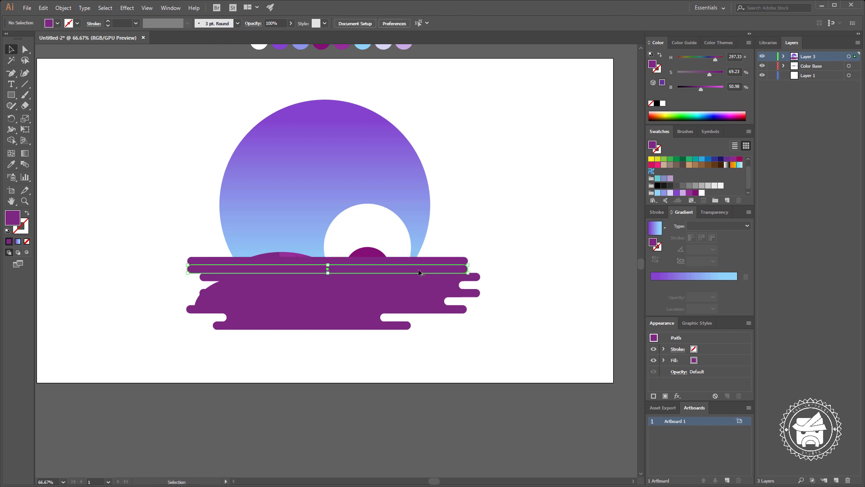
drag(329, 267, 457, 269)
drag(388, 270, 562, 270)
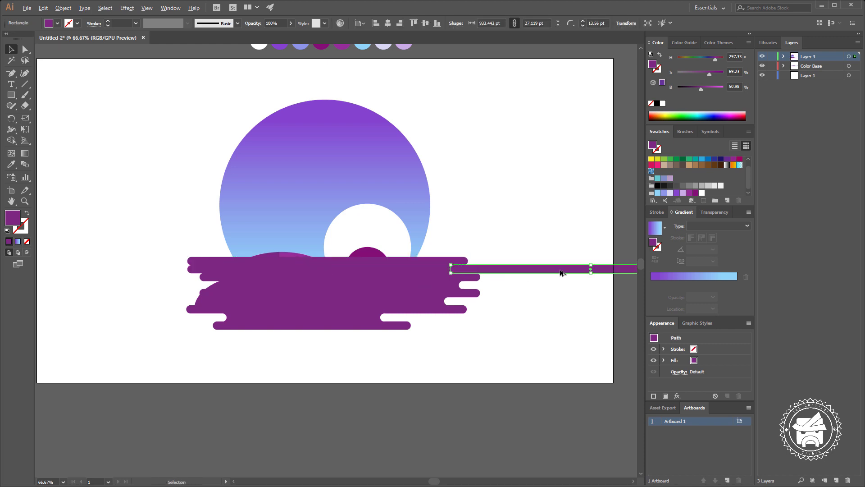
drag(472, 271, 158, 270)
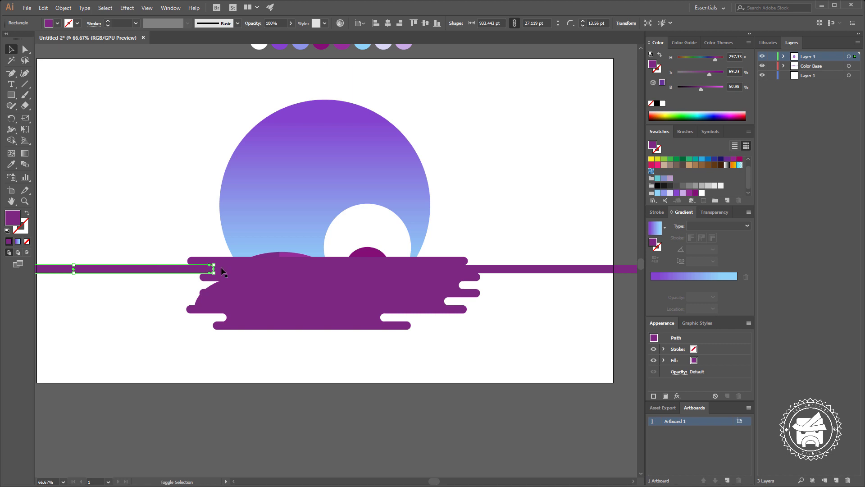
shift+click(518, 269)
key(shift+m)
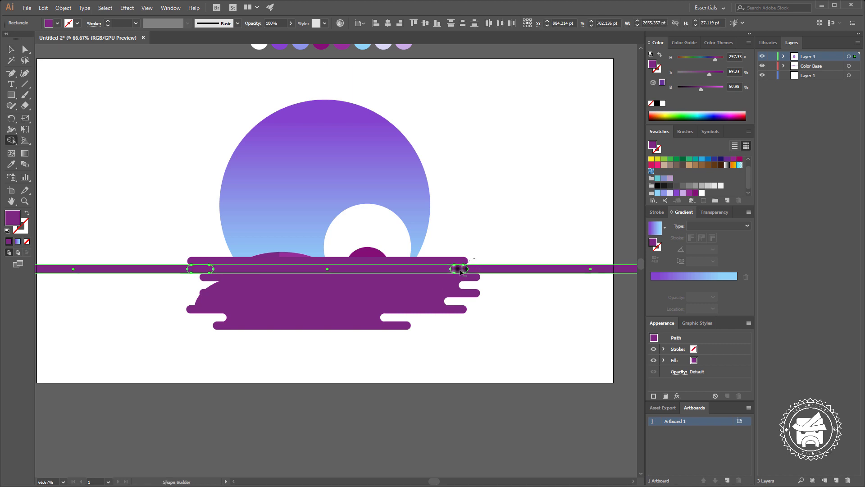
alt+click(460, 270)
alt+click(193, 270)
key(v)
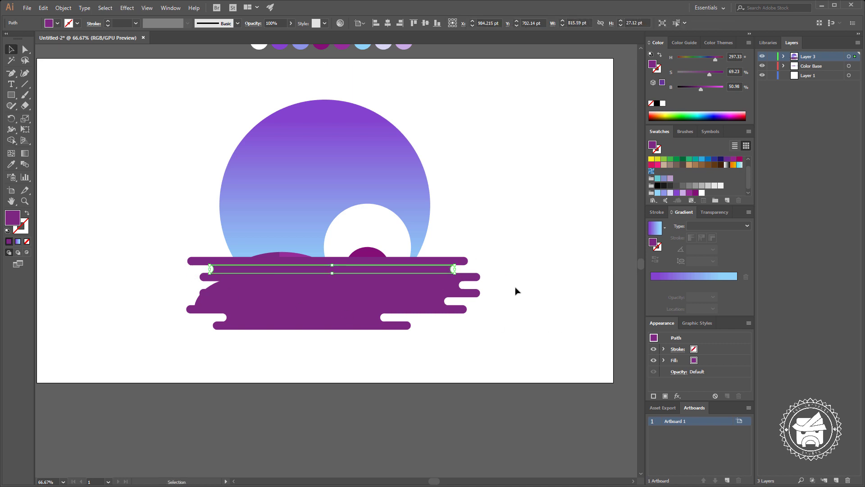
Step: Cut all stacked water bars and paste them over the gradient circle, behind the hills
shift+click(451, 260)
shift+click(450, 277)
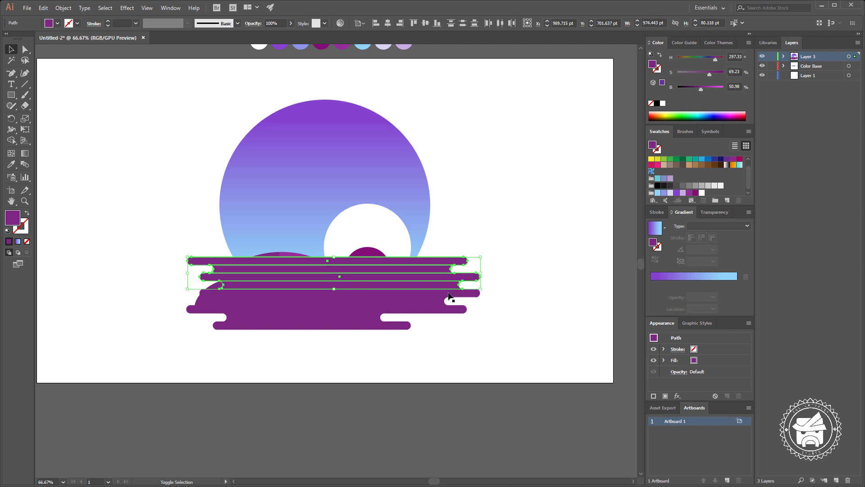
shift+click(448, 294)
shift+click(435, 301)
shift+click(368, 323)
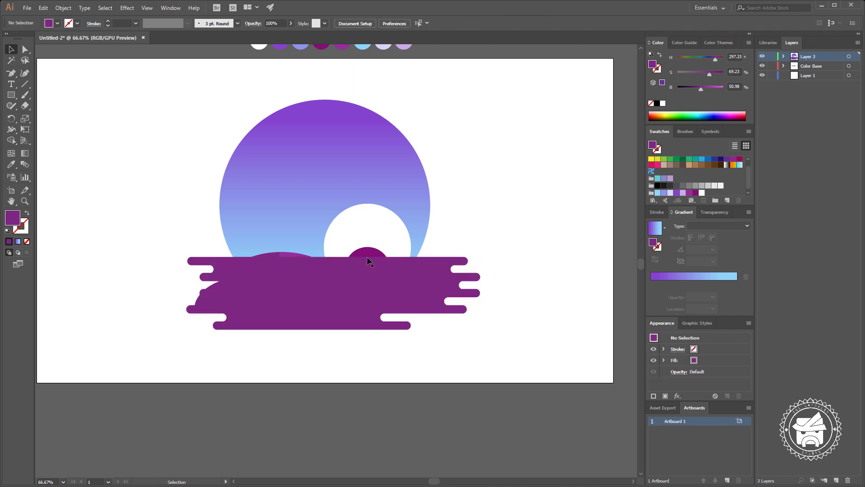
key(ctrl+x)
click(380, 282)
key(ctrl+f)
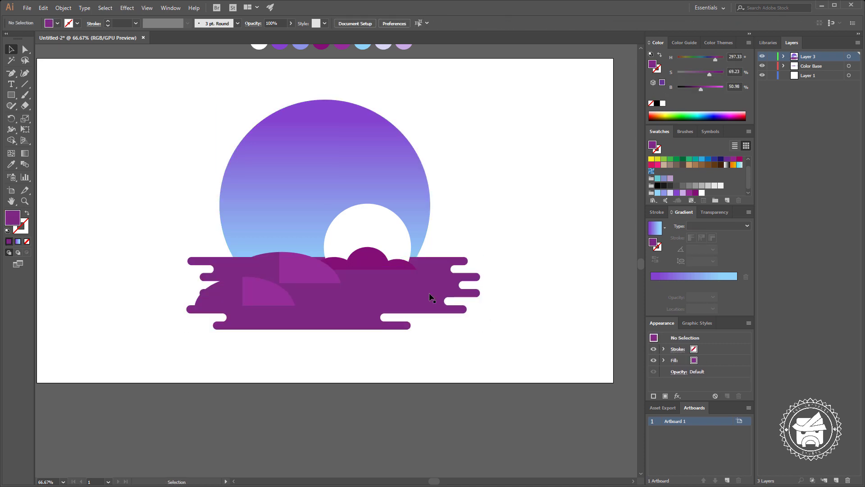
Step: Copy the sky circle's gradient onto the grouped water bars with the Eyedropper
drag(414, 290, 449, 343)
click(531, 271)
double_click(386, 306)
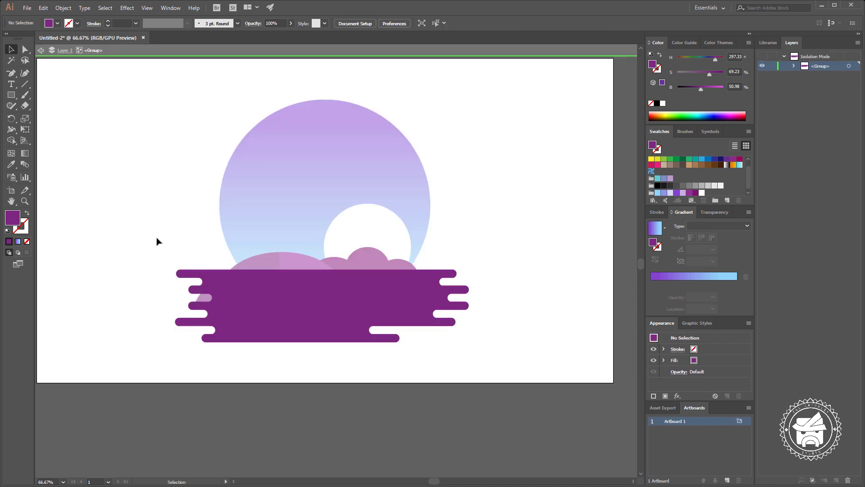
key(Escape)
click(406, 296)
key(i)
click(427, 200)
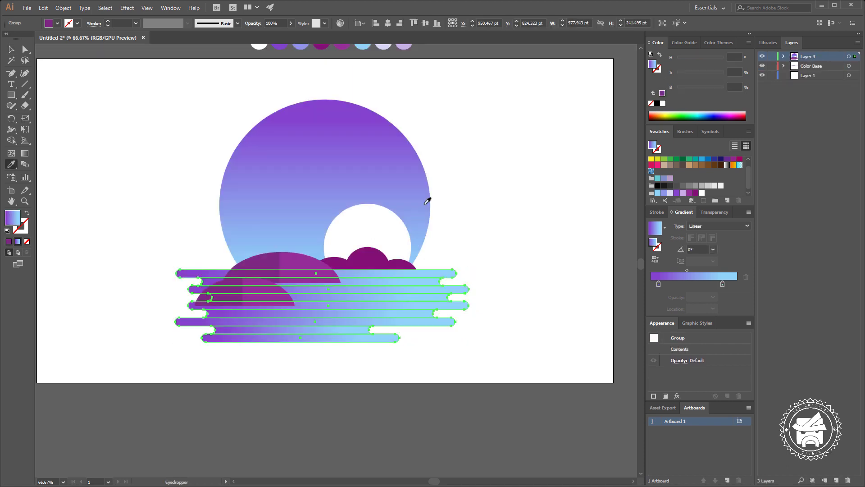
Step: Run the water gradient vertically, with its purple and light-blue stops at about 16% and 88%
mouse_move(351, 354)
mouse_down()
mouse_move(346, 261)
mouse_move(342, 269)
mouse_up()
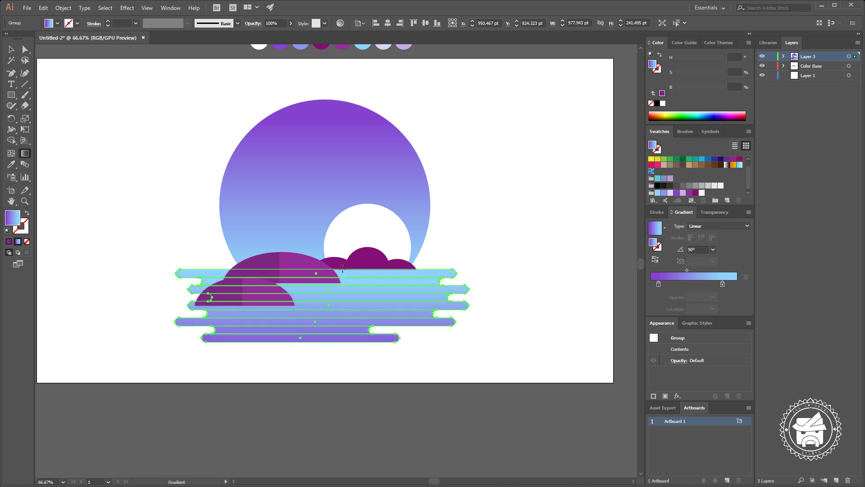
drag(356, 339, 360, 250)
drag(345, 385, 352, 301)
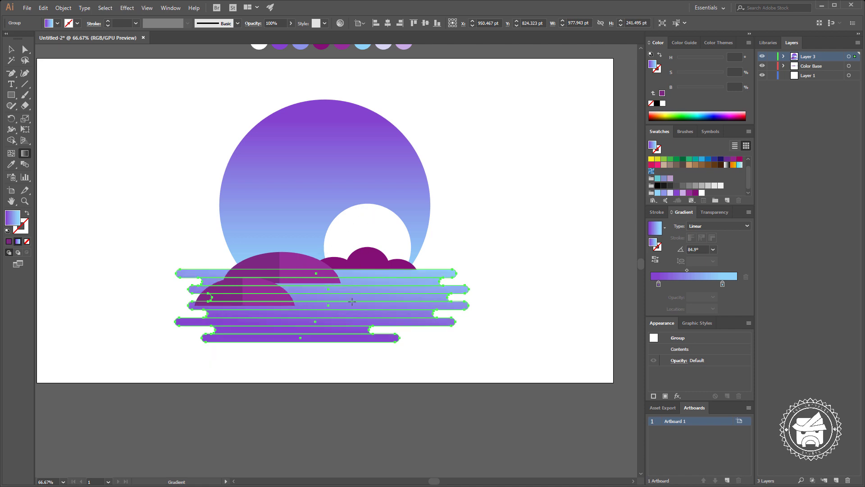
drag(310, 352, 315, 241)
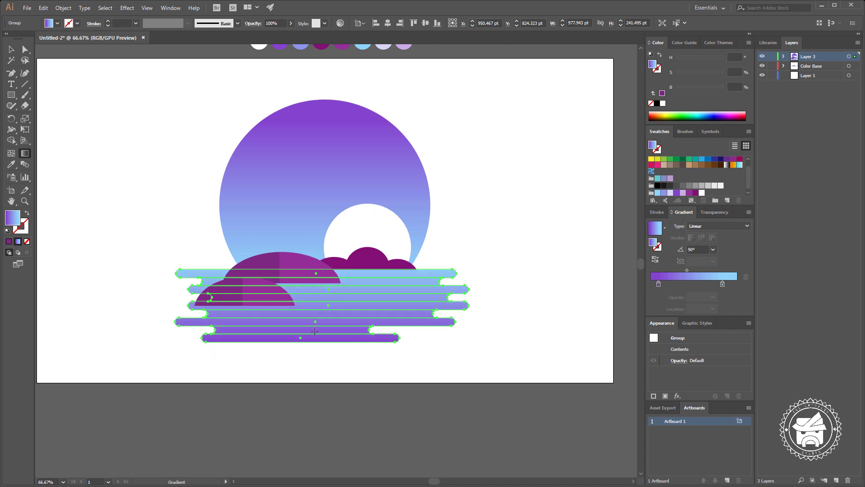
drag(314, 331, 323, 240)
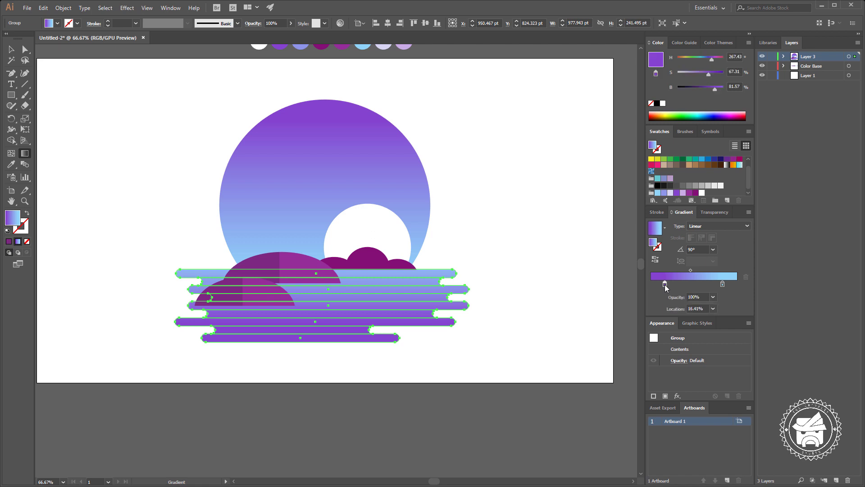
drag(659, 284, 665, 284)
drag(723, 283, 726, 284)
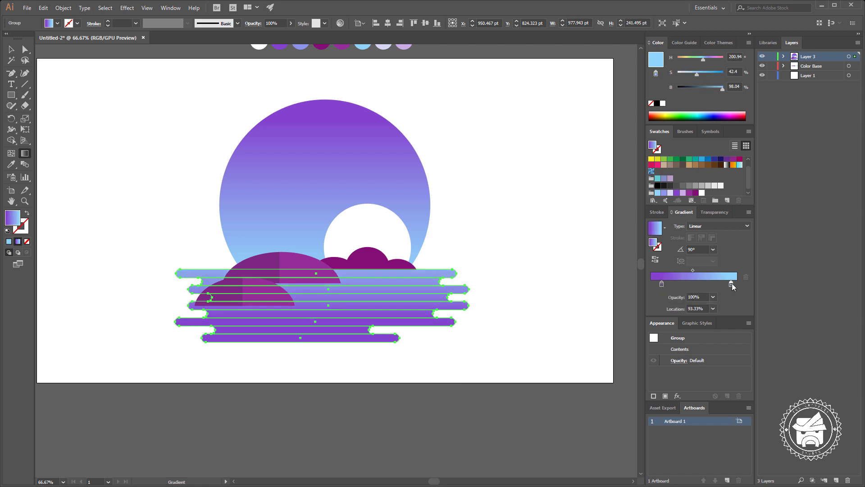
Step: Shift the small left hill slightly left and raise the water bars a little
key(v)
click(525, 309)
key(space)
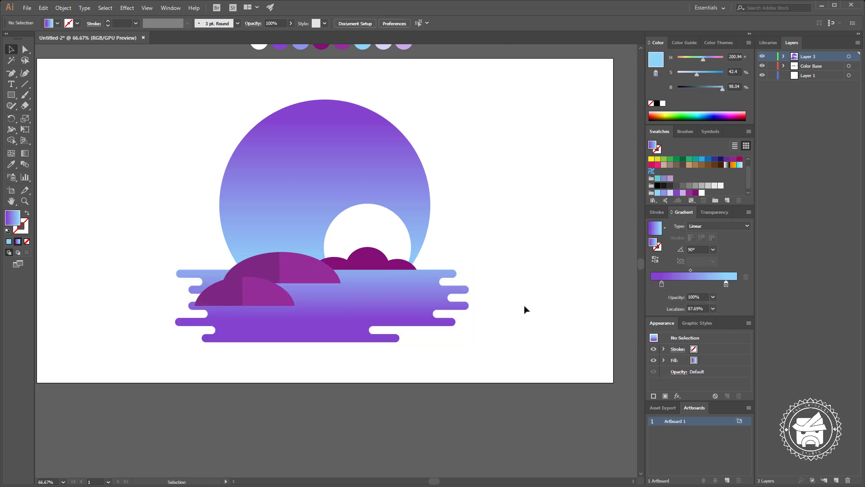
click(375, 298)
key(ctrl+shift+a)
click(260, 293)
drag(242, 295, 245, 294)
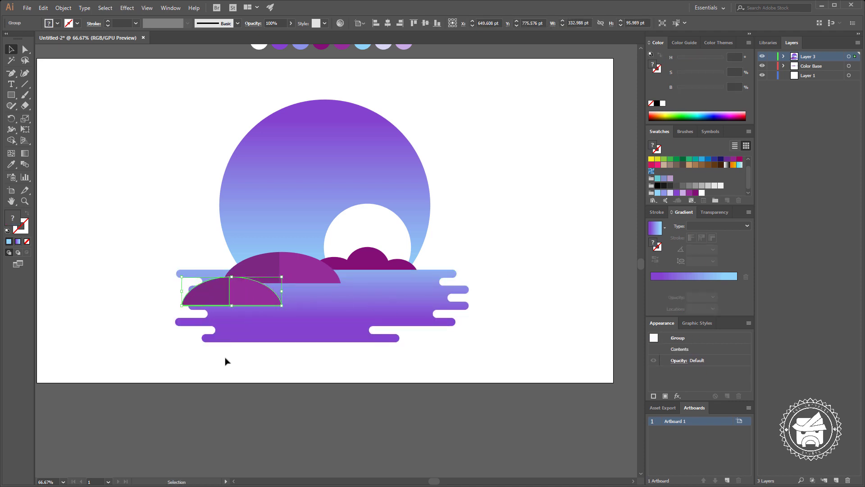
click(323, 331)
drag(319, 343, 324, 324)
Step: Isolate the water bar group and nudge its three upper bars with the arrow keys
click(322, 364)
click(324, 334)
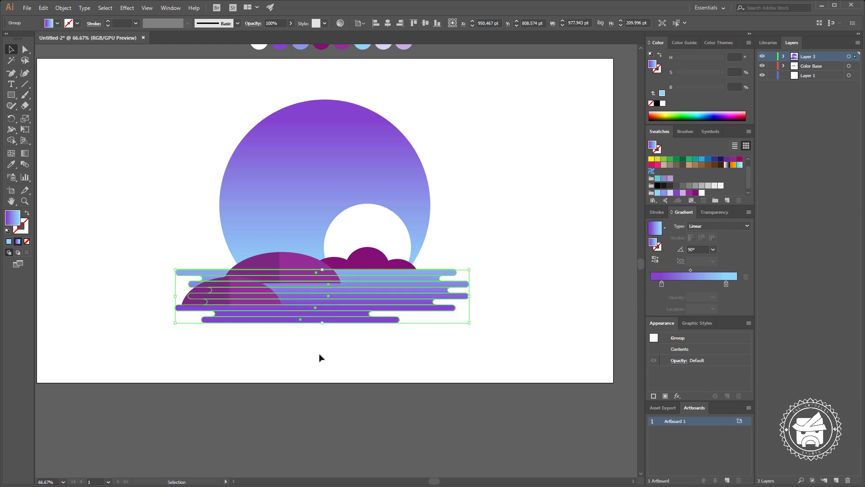
click(319, 356)
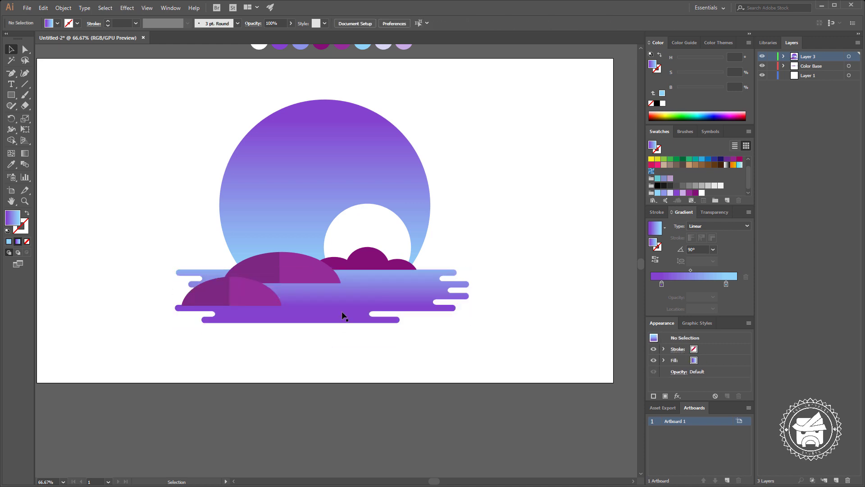
double_click(316, 304)
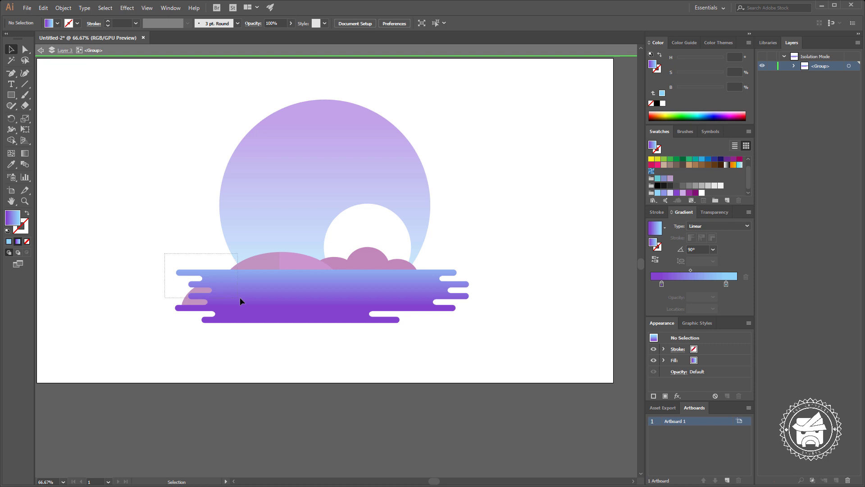
mouse_move(240, 300)
mouse_down()
mouse_move(205, 301)
mouse_move(215, 293)
mouse_up()
key(a)
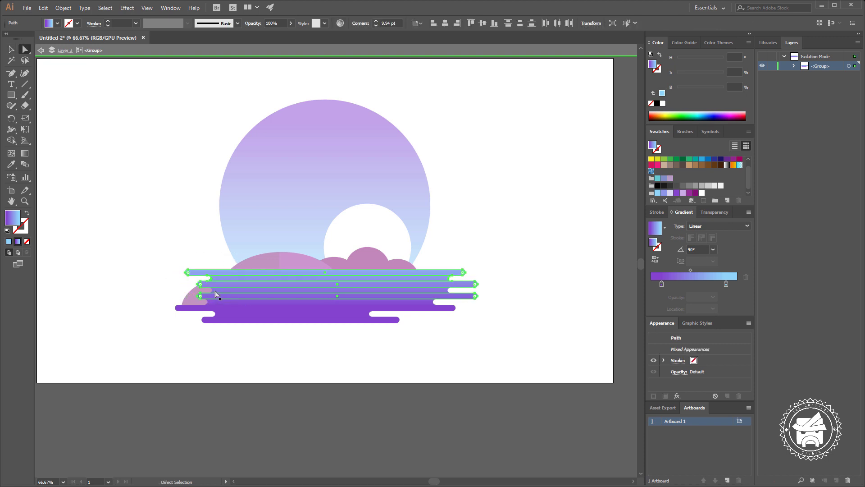
key(Left)
key(Left)
key(Left)
key(v)
key(Escape)
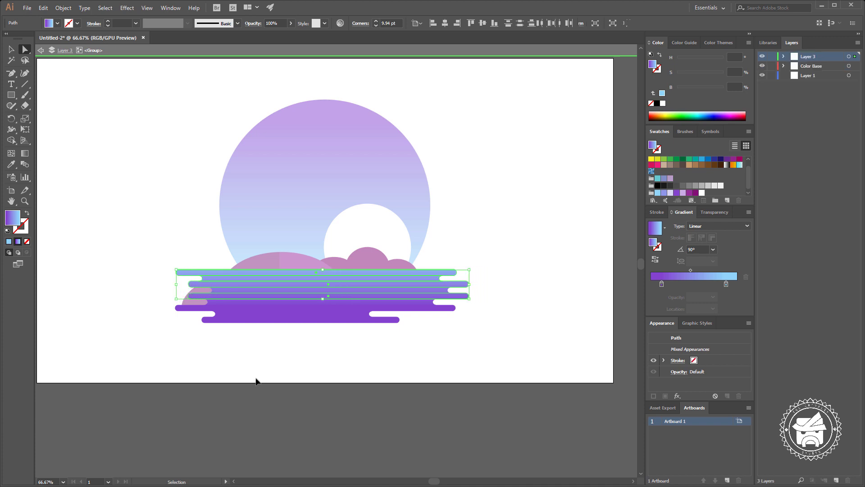
key(Escape)
click(312, 363)
Step: Move the small left hill and the middle hill further left
key(v)
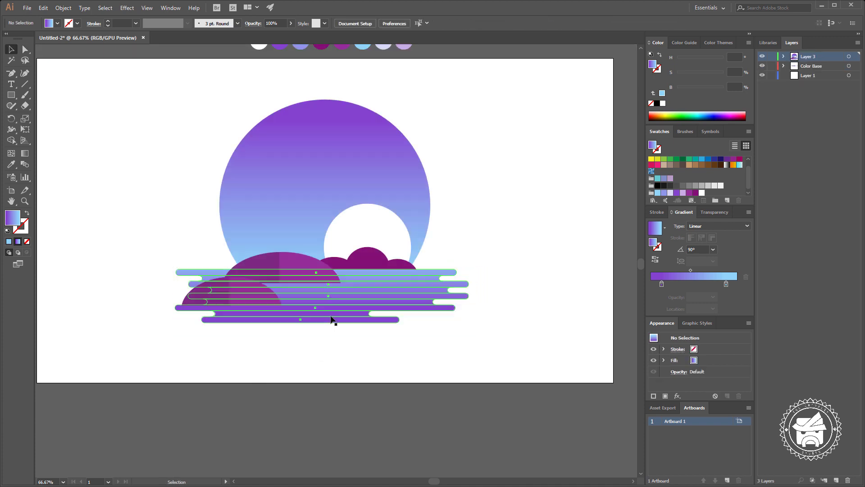
drag(276, 294, 262, 293)
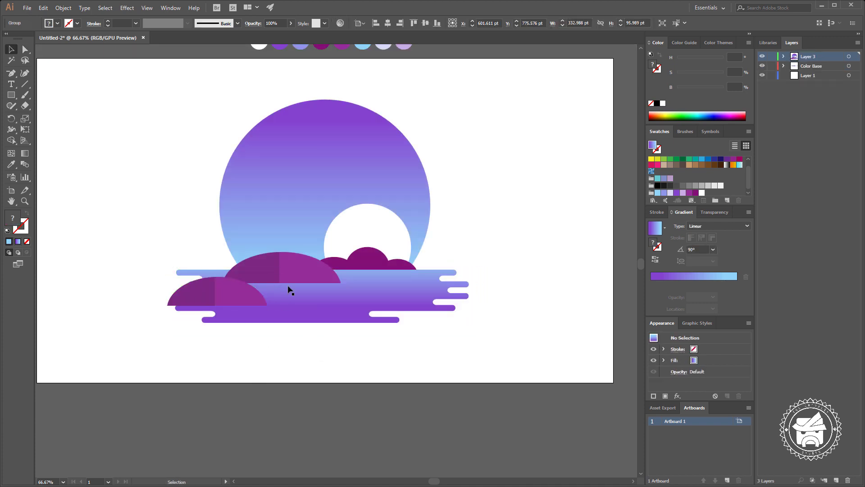
click(270, 271)
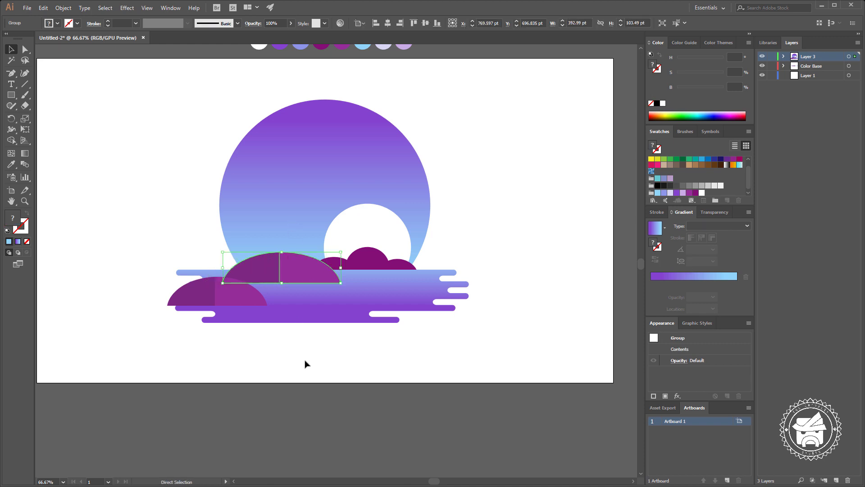
key(v)
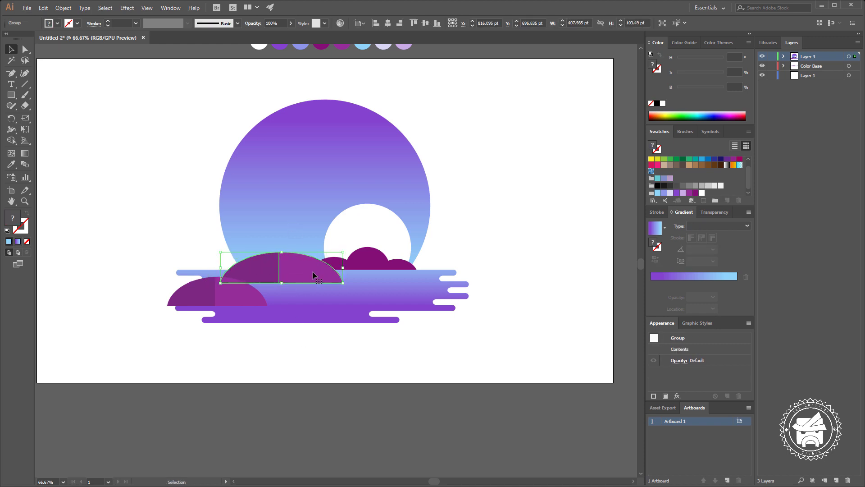
drag(302, 272, 294, 272)
click(329, 358)
scroll(309, 346, up, 3)
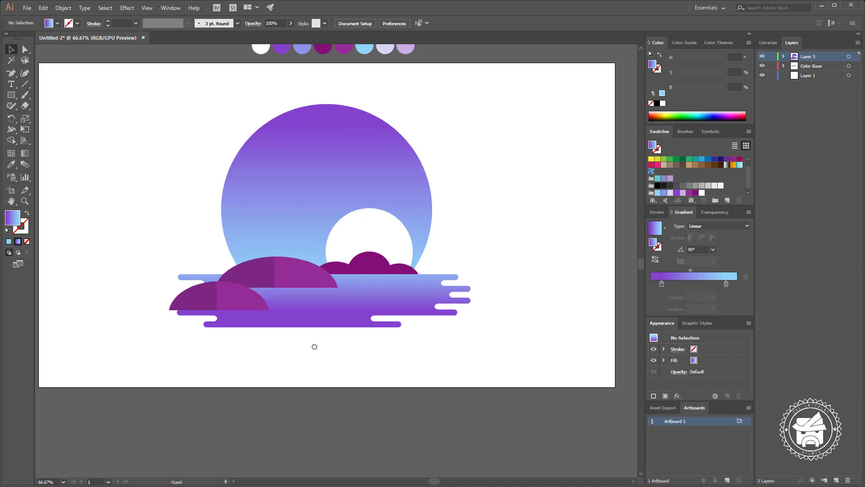
click(321, 220)
click(434, 255)
Step: Draw a thin rounded bar and give it the pale lavender palette colour
click(358, 264)
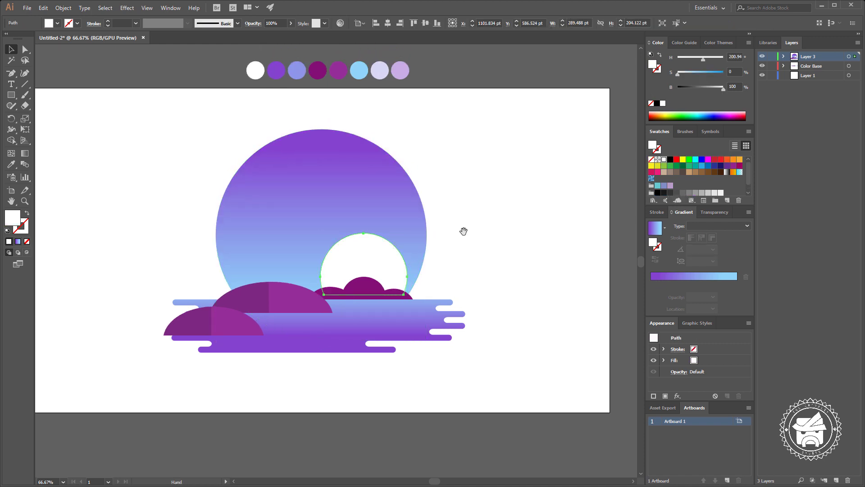
key(alt+Tab)
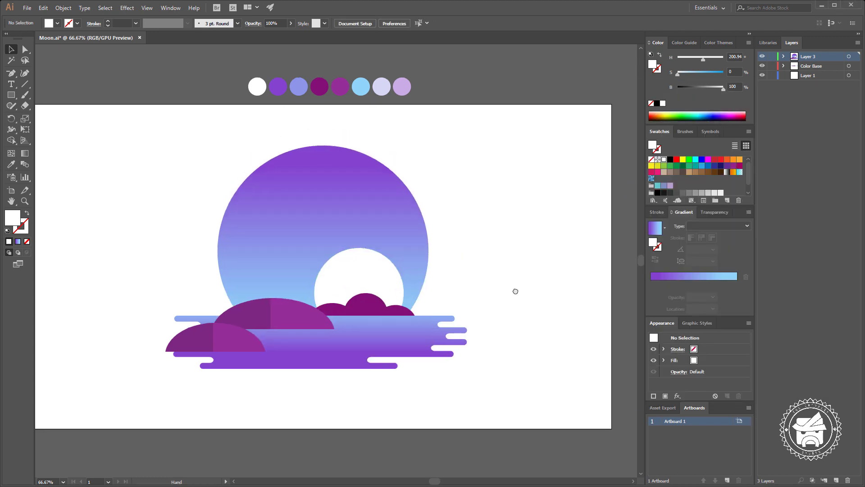
mouse_move(510, 257)
mouse_down()
mouse_move(507, 272)
mouse_move(490, 272)
mouse_up()
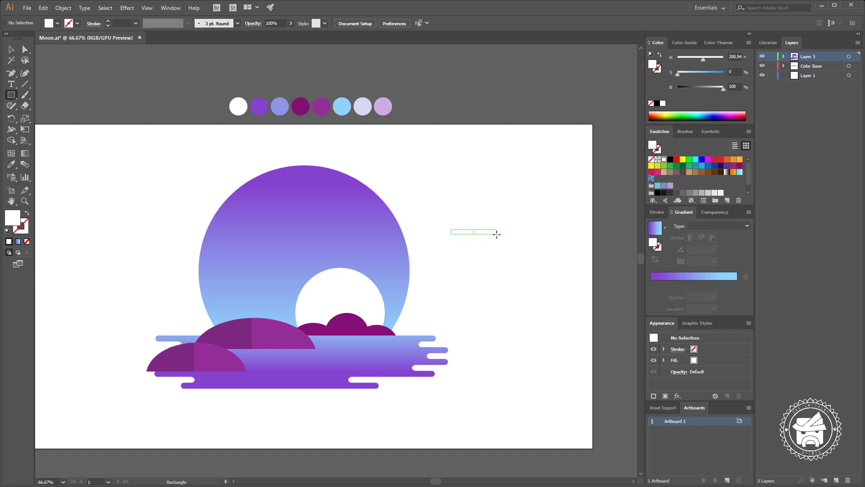
drag(497, 233, 497, 234)
key(a)
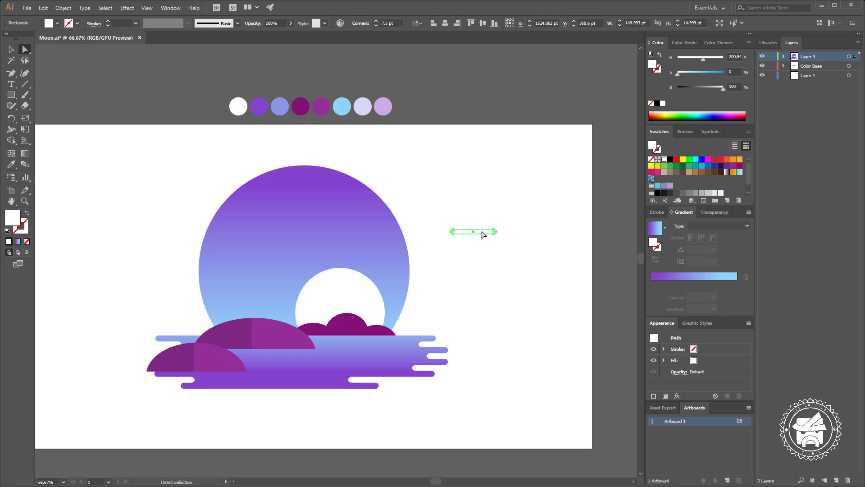
key(i)
click(365, 107)
Step: Move the lavender bar onto the sky circle and duplicate it just below
key(v)
drag(480, 236, 517, 251)
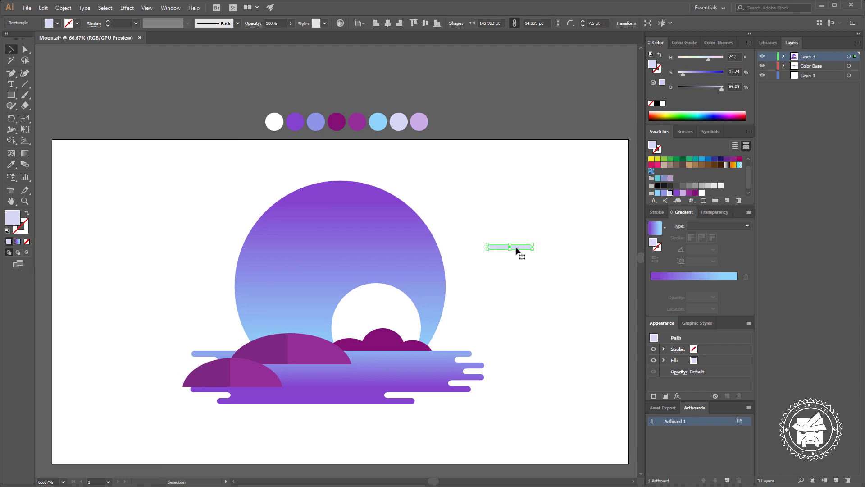
drag(340, 246, 340, 246)
click(532, 227)
scroll(499, 246, up, 4)
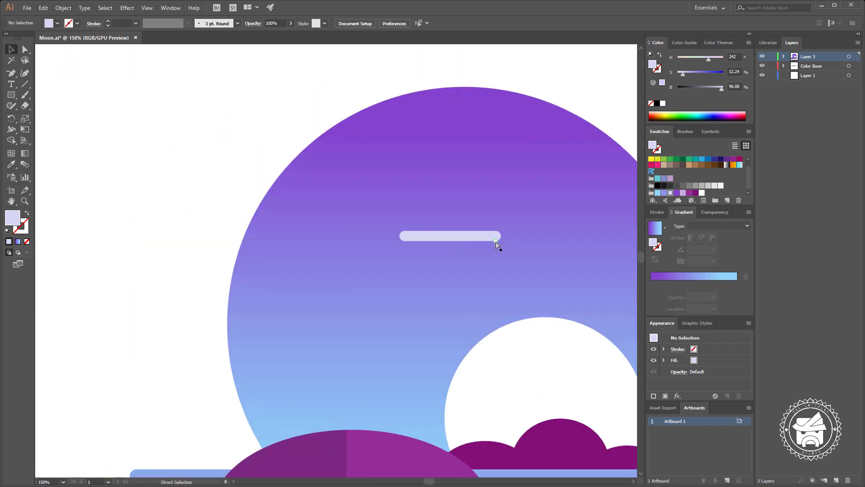
mouse_move(495, 244)
mouse_down()
mouse_move(419, 195)
mouse_move(402, 160)
mouse_move(412, 195)
mouse_up()
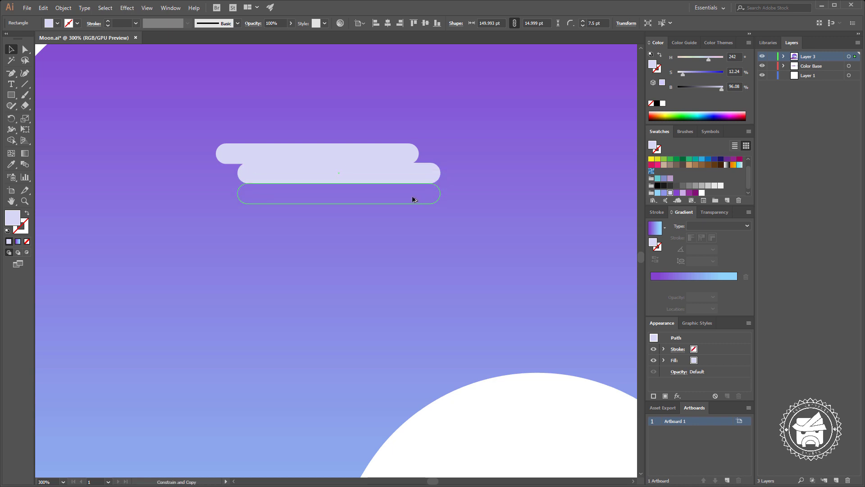
Step: Stretch the third cloud bar's right end outward in isolation mode
double_click(411, 195)
key(a)
drag(299, 222, 168, 156)
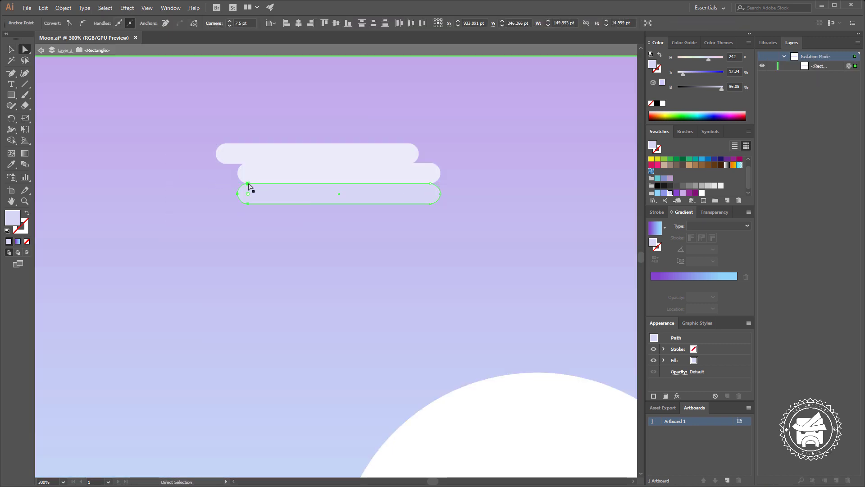
drag(473, 237, 396, 171)
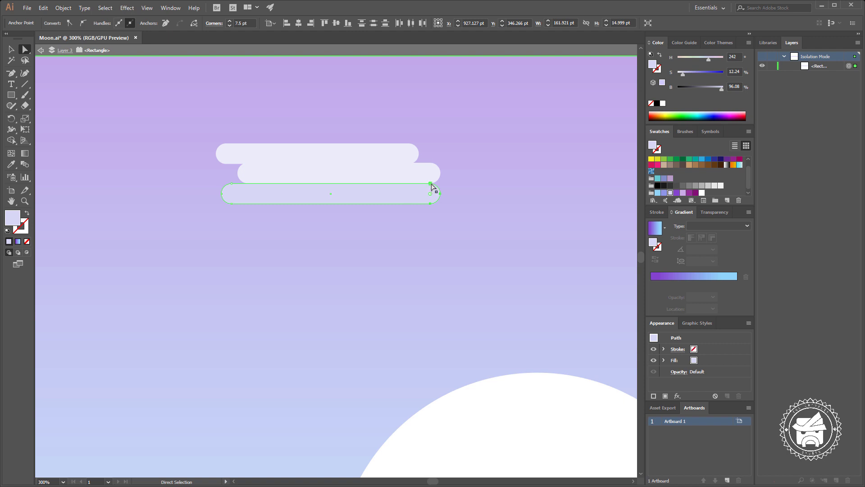
drag(486, 189, 494, 188)
double_click(431, 228)
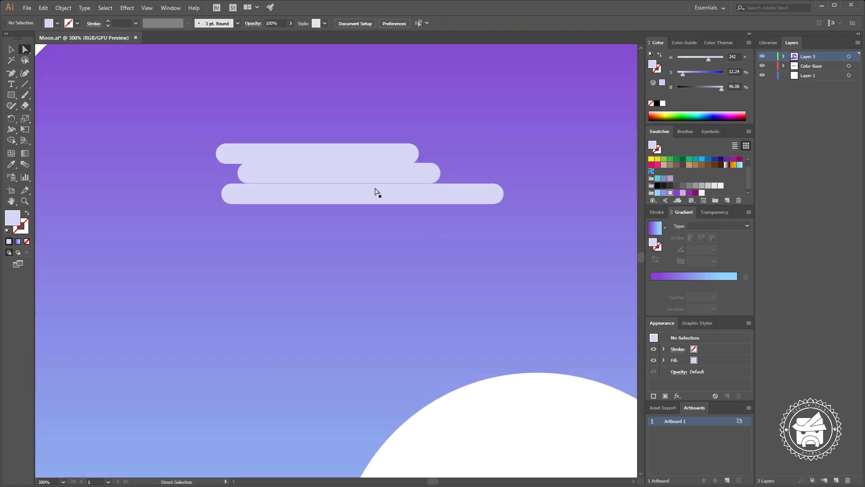
Step: Duplicate the lavender bars straight down and sideways to deepen the cloud stack
click(376, 192)
drag(359, 197, 355, 246)
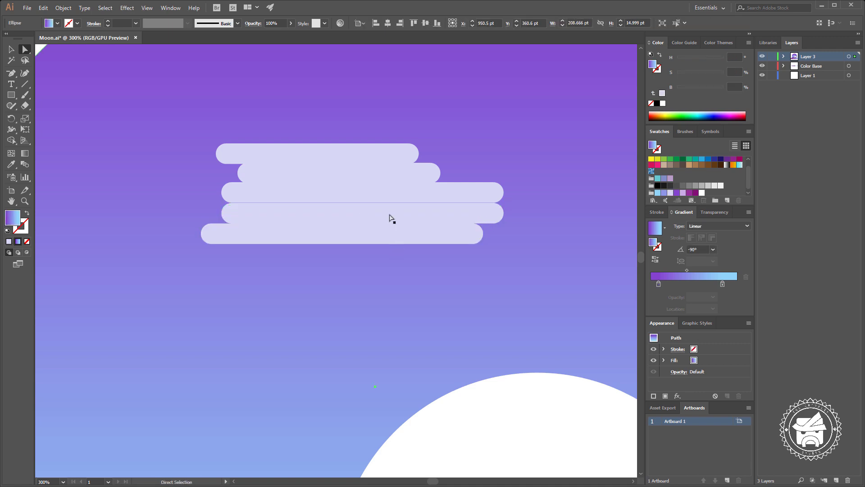
shift+click(390, 218)
click(388, 269)
scroll(410, 235, up, 1)
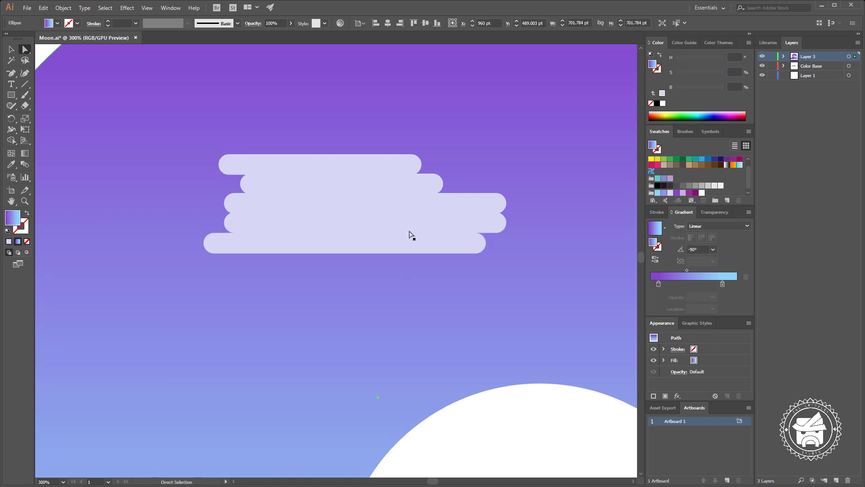
key(v)
mouse_move(378, 183)
mouse_down()
mouse_move(523, 189)
mouse_move(196, 184)
mouse_up()
Step: Merge the overlapping left and right bar copies into one with Shape Builder
shift+click(441, 185)
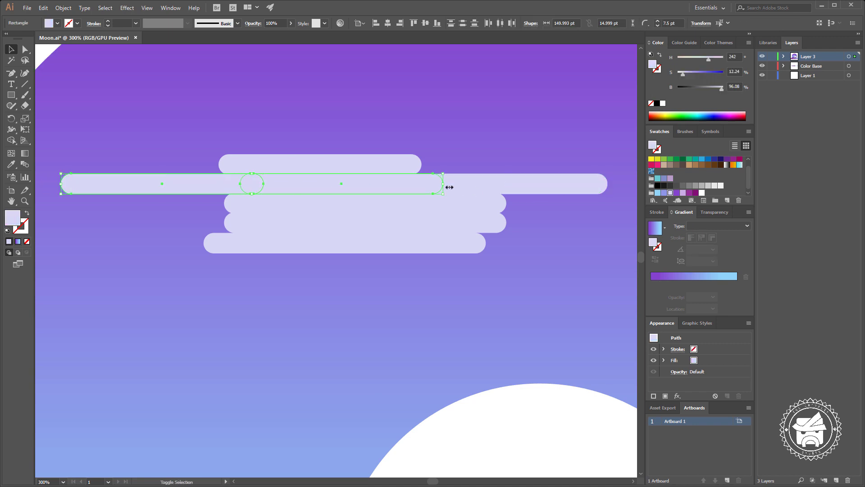
shift+click(472, 185)
key(shift+m)
drag(468, 170, 436, 190)
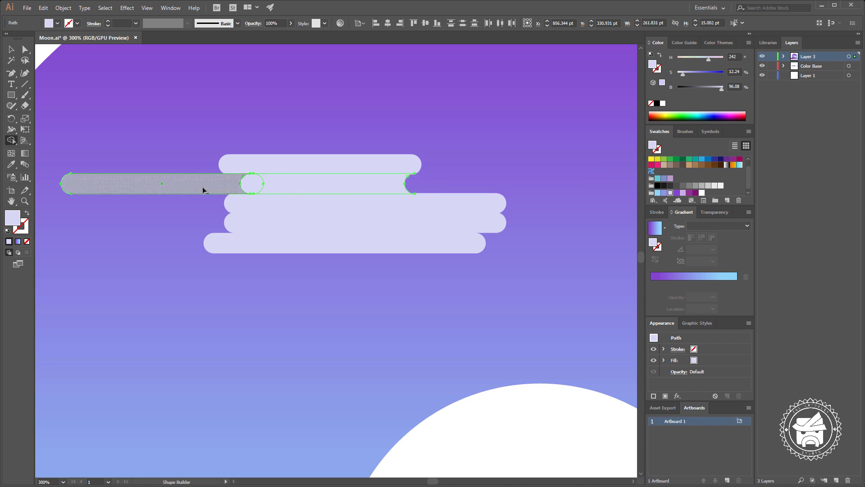
alt+click(189, 184)
click(321, 186)
key(v)
Step: Cut the small circle out of the second bar as a hole and trim its ends
click(255, 191)
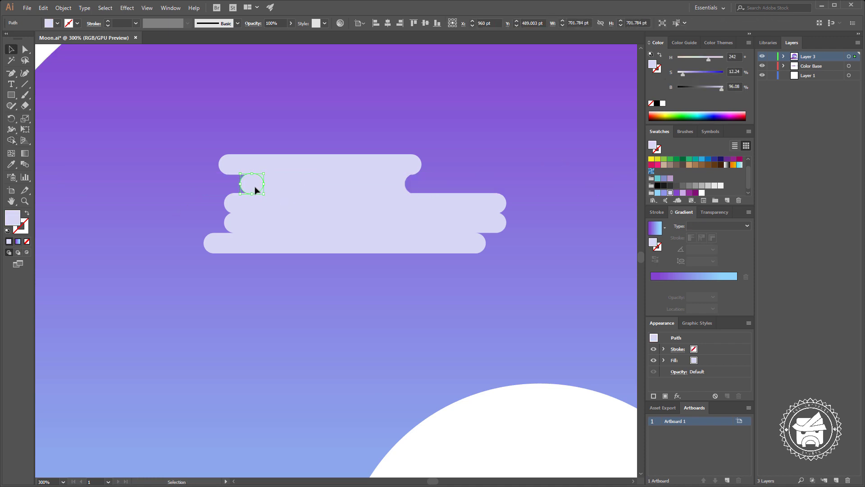
shift+click(340, 188)
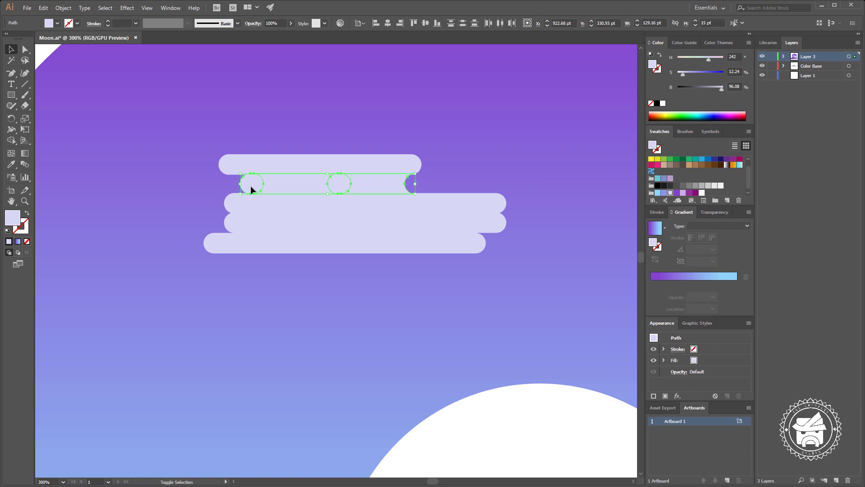
key(shift+m)
alt+click(339, 183)
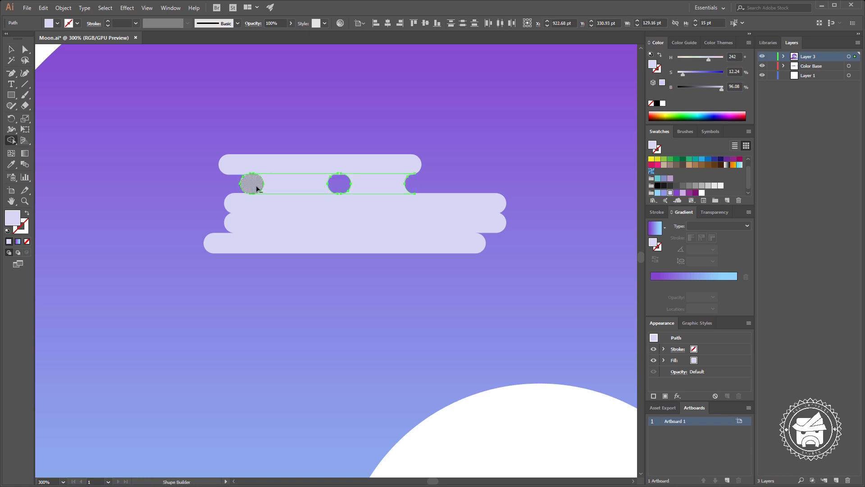
alt+click(253, 185)
key(v)
click(530, 177)
Step: Redo the top bar cuts: a round hole in the middle and a notch at the left
click(358, 170)
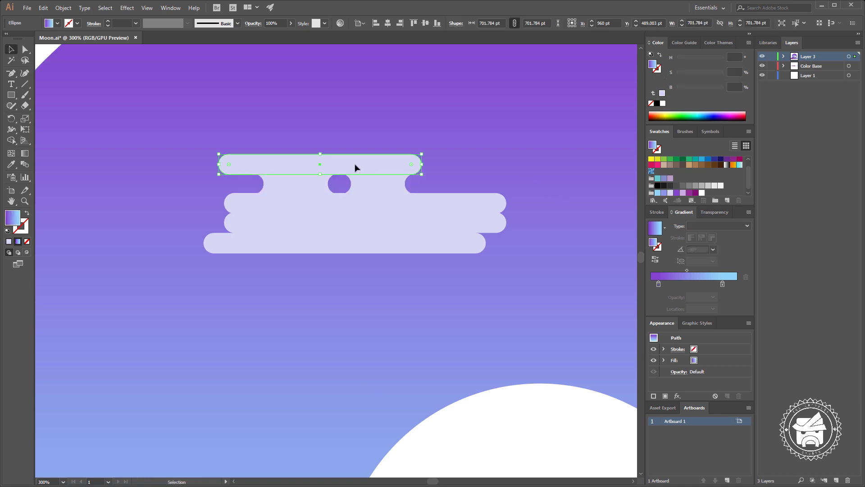
click(439, 147)
key(ctrl+z)
key(ctrl+z)
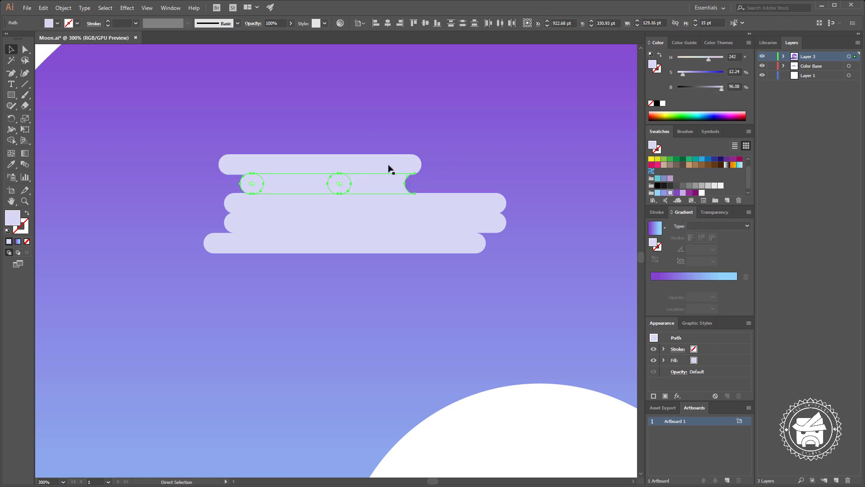
key(shift+m)
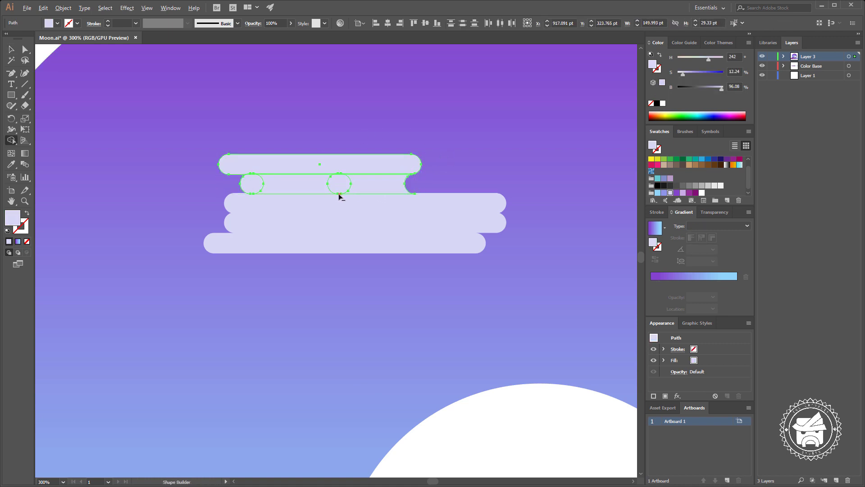
drag(339, 185, 340, 177)
key(ctrl+z)
alt+click(339, 178)
alt+click(251, 184)
key(v)
click(528, 163)
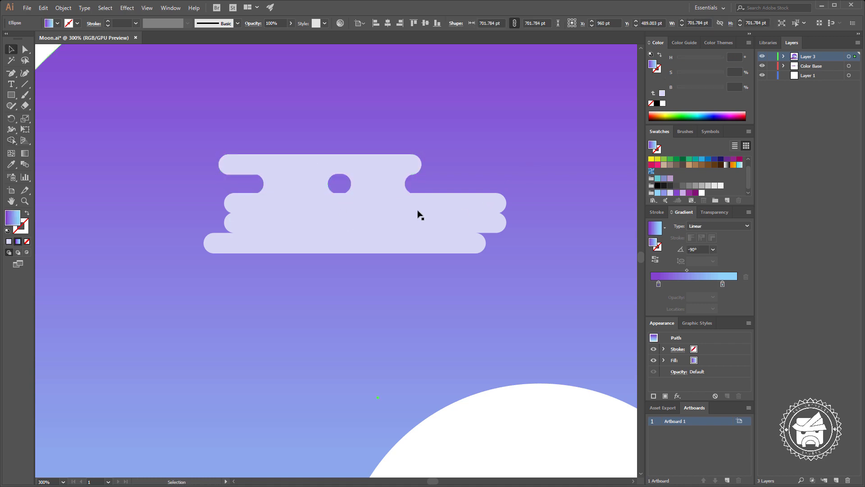
click(388, 193)
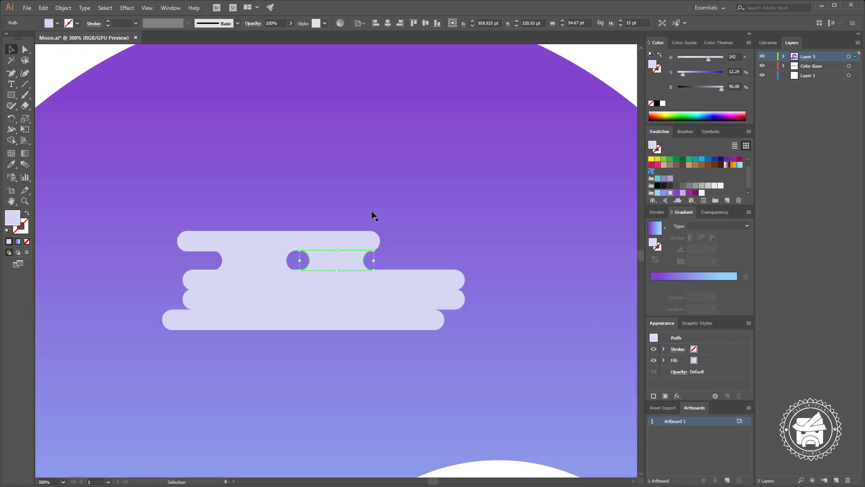
Step: Place copies of the fourth bar left and right, trimming the excess with Shape Builder
click(435, 296)
drag(434, 297, 255, 299)
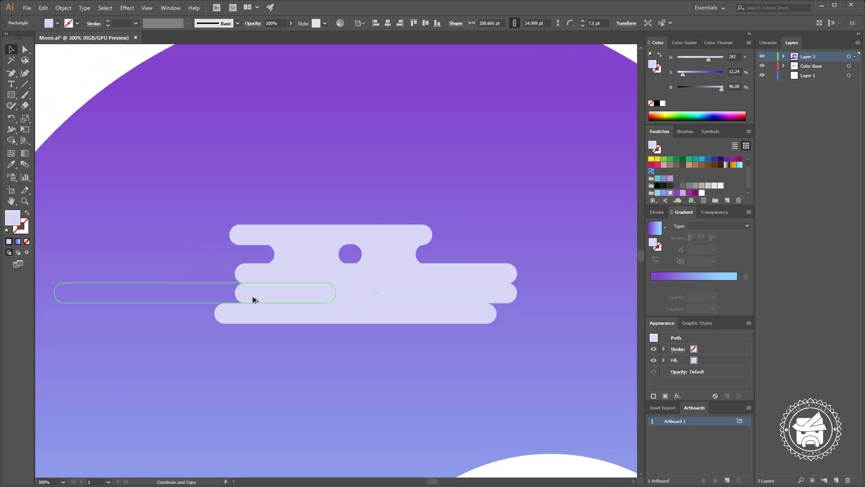
drag(372, 294, 494, 293)
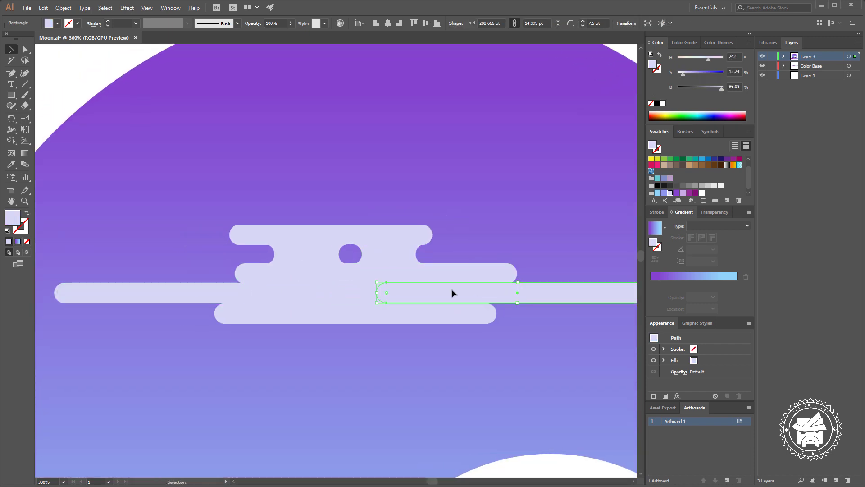
shift+click(281, 294)
key(shift+m)
drag(419, 296, 531, 294)
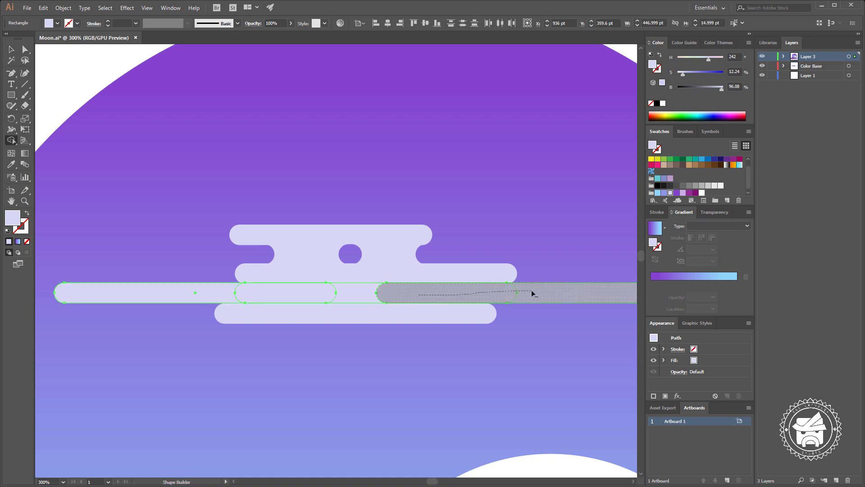
drag(286, 294, 135, 293)
key(v)
Step: Shift the bottom cloud bar left and pull its left end inward
click(398, 304)
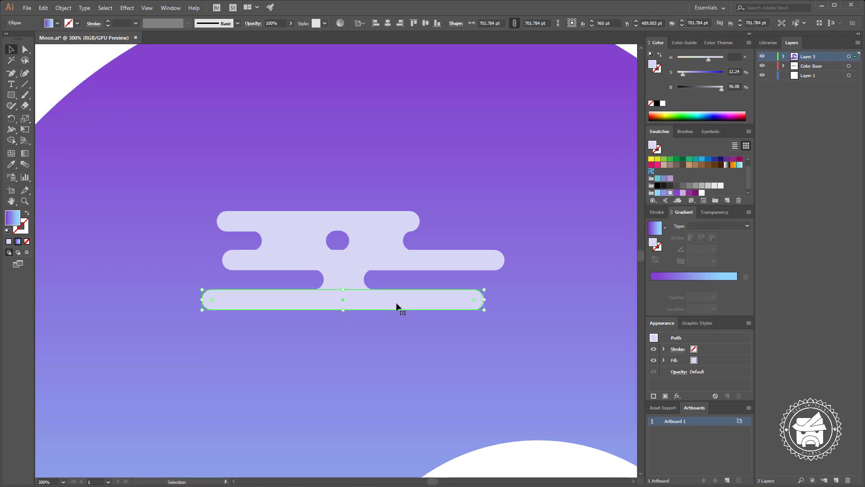
mouse_move(412, 306)
mouse_down()
mouse_move(320, 310)
mouse_move(344, 308)
mouse_up()
click(294, 309)
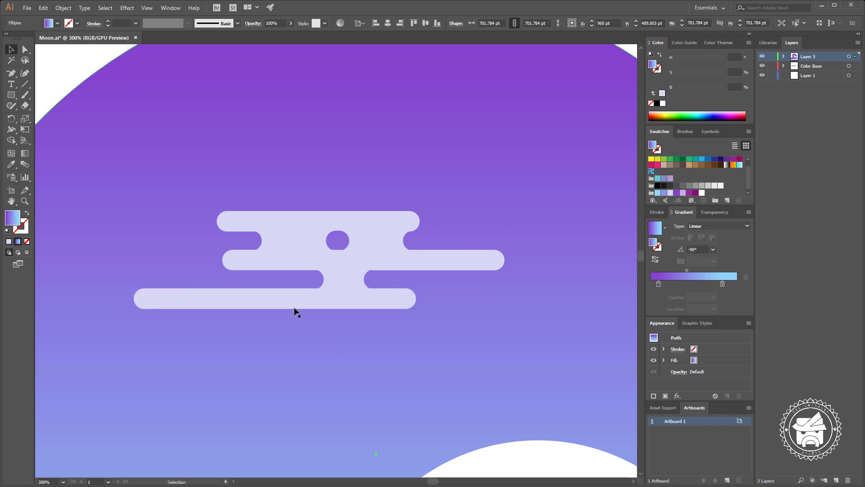
double_click(390, 226)
key(a)
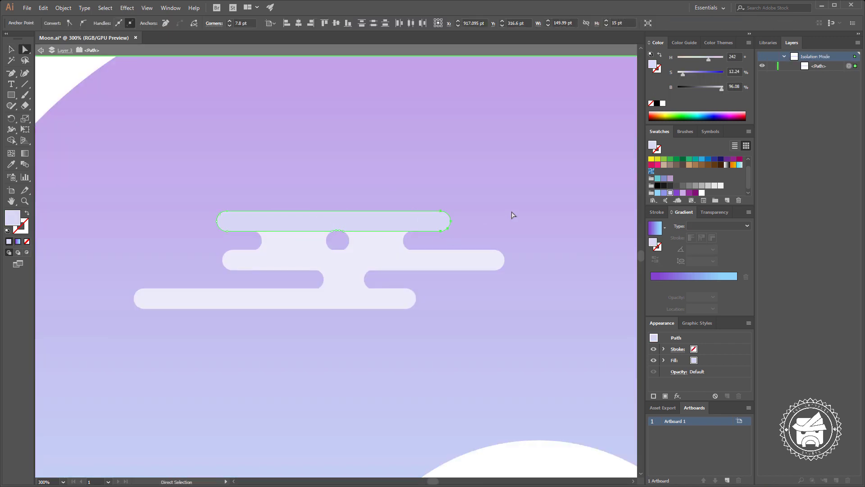
key(Escape)
click(220, 307)
double_click(217, 306)
drag(133, 280, 168, 312)
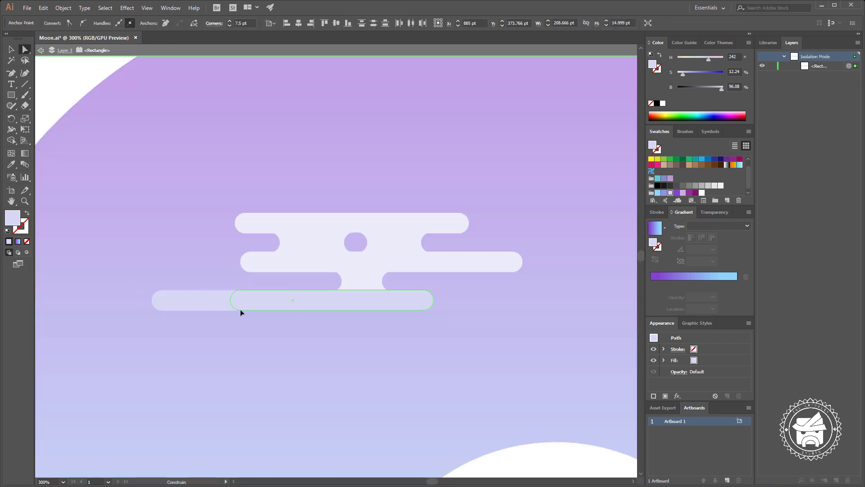
drag(240, 309, 225, 306)
click(305, 227)
key(Escape)
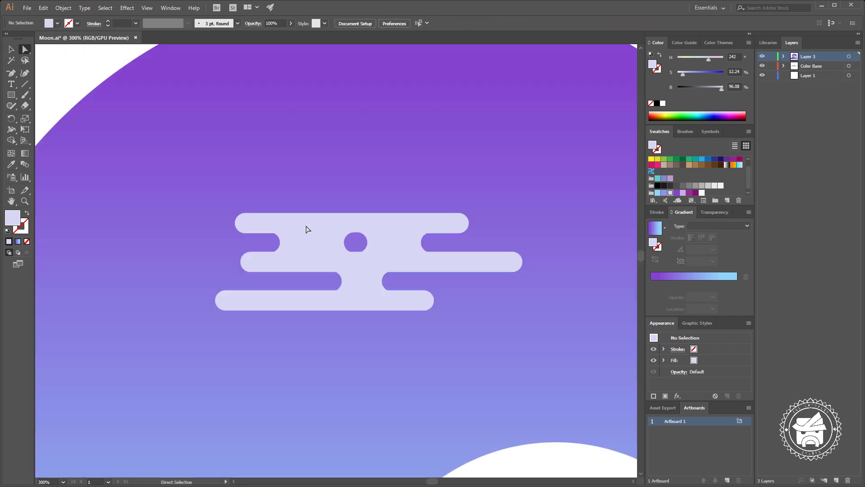
Step: Group all the cloud pieces with Ctrl+G and start scaling the group down
click(306, 230)
double_click(308, 228)
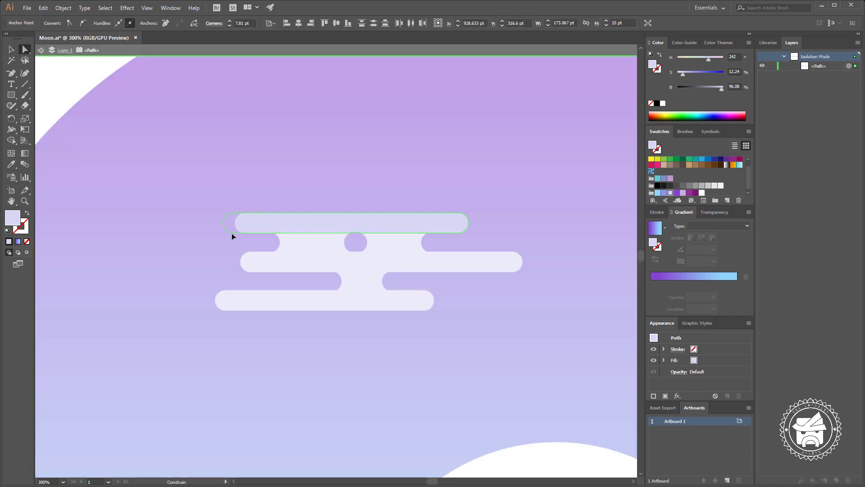
key(Escape)
key(ctrl+minus)
key(ctrl+minus)
key(ctrl+minus)
key(ctrl+minus)
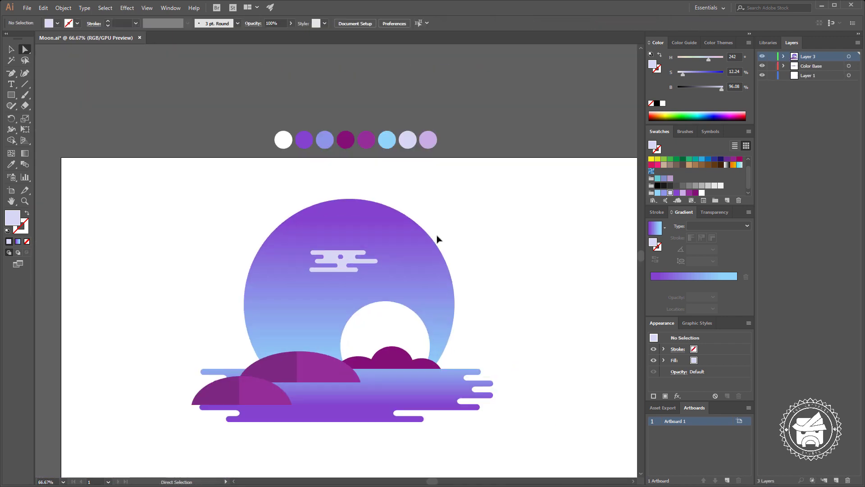
key(v)
click(358, 267)
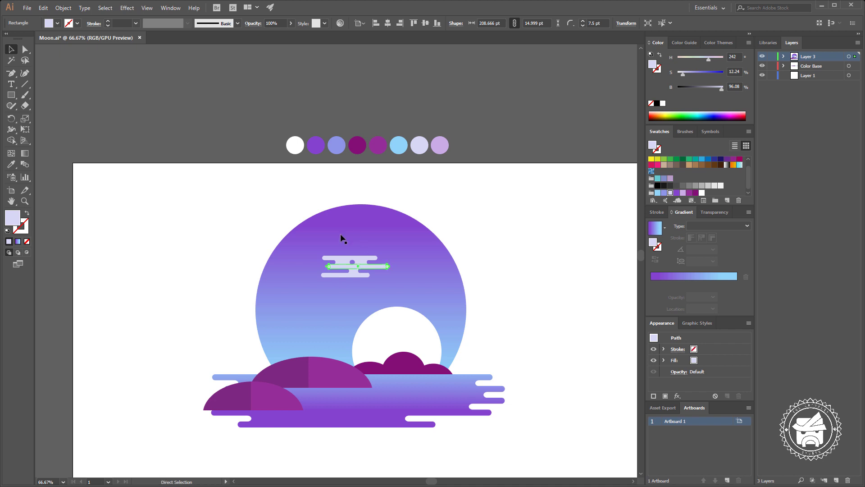
key(ctrl+plus)
key(ctrl+plus)
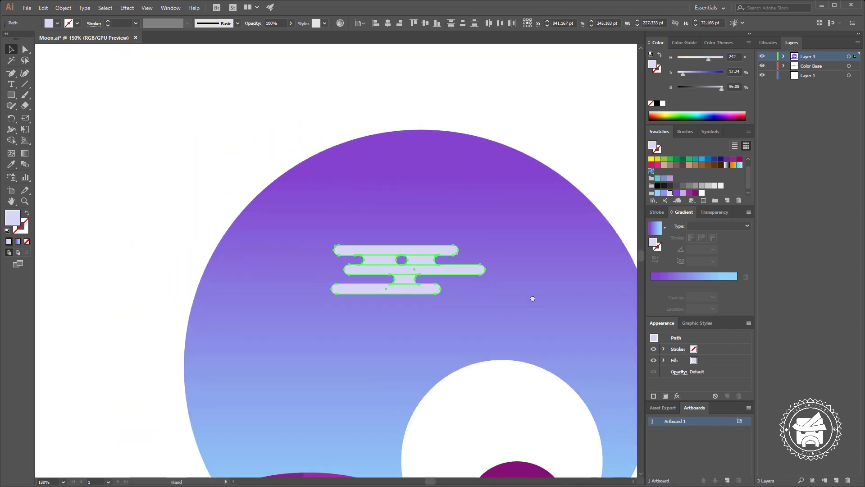
key(ctrl+g)
drag(484, 245, 477, 258)
Step: Lower the small cloud in the sky and place a copy over the moon
drag(397, 324, 397, 324)
click(563, 139)
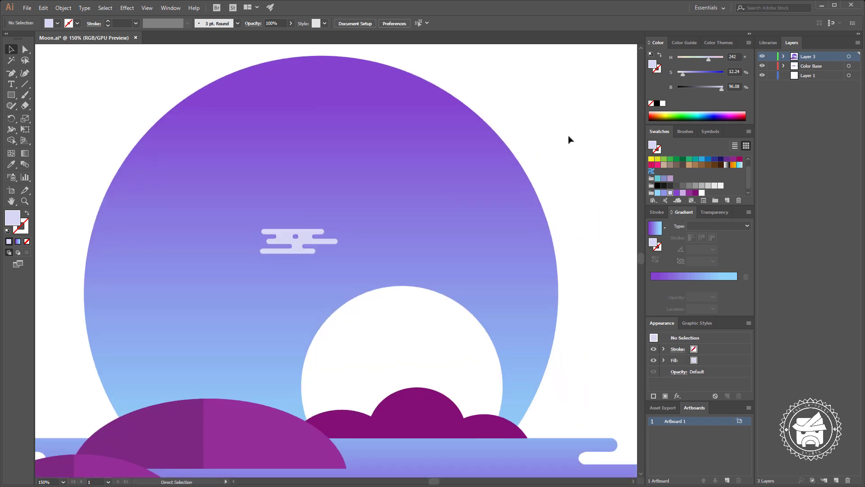
key(ctrl+minus)
key(ctrl+minus)
click(314, 258)
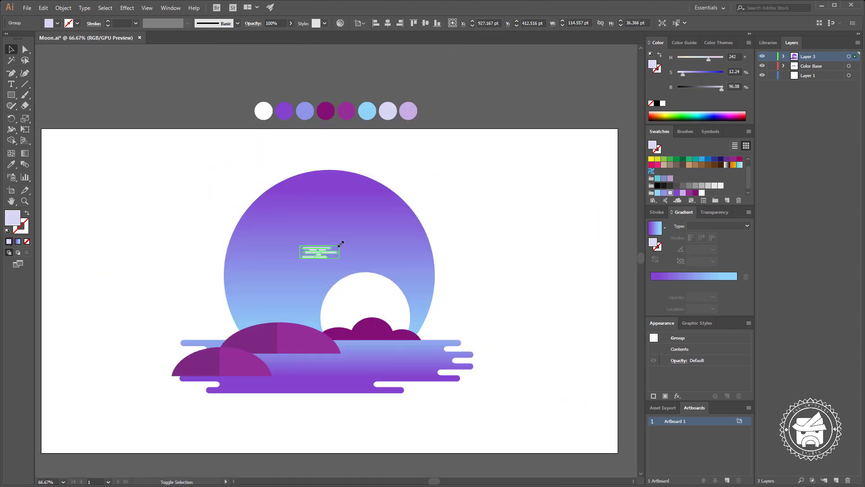
click(555, 256)
key(ctrl+plus)
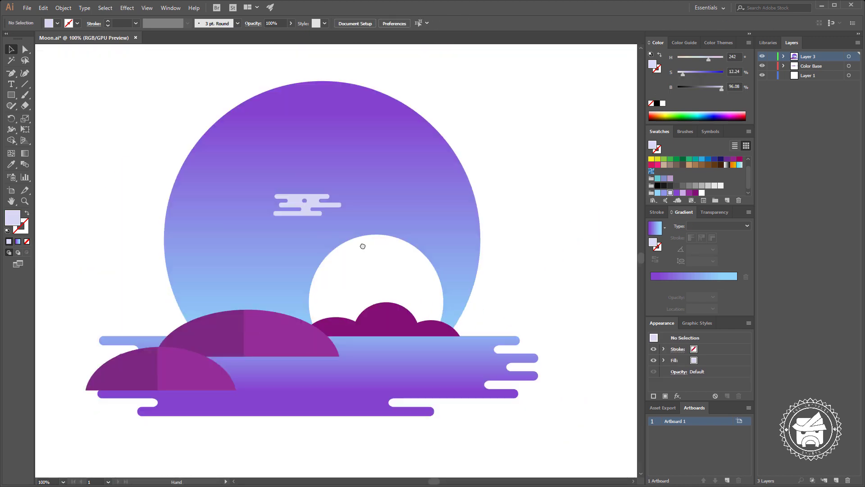
mouse_move(297, 195)
mouse_down()
mouse_move(370, 287)
mouse_move(369, 279)
mouse_up()
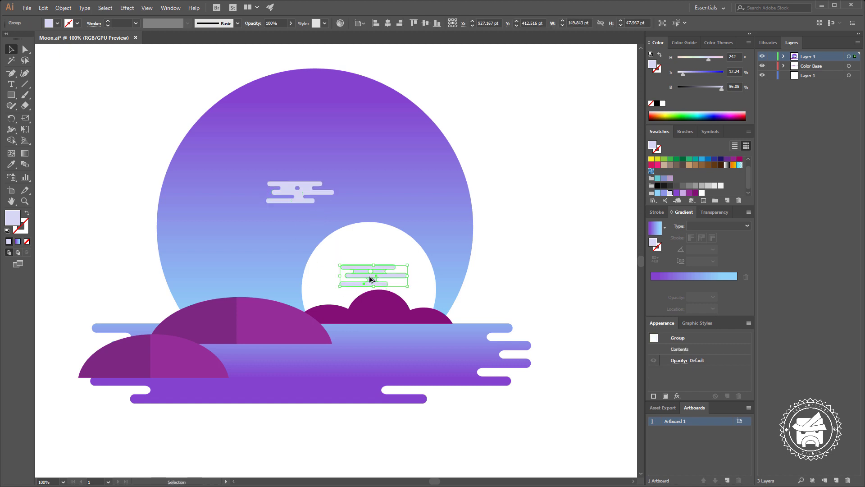
drag(416, 229, 419, 272)
Step: Enlarge the cloud copy across the lower part of the white moon
key(ctrl+minus)
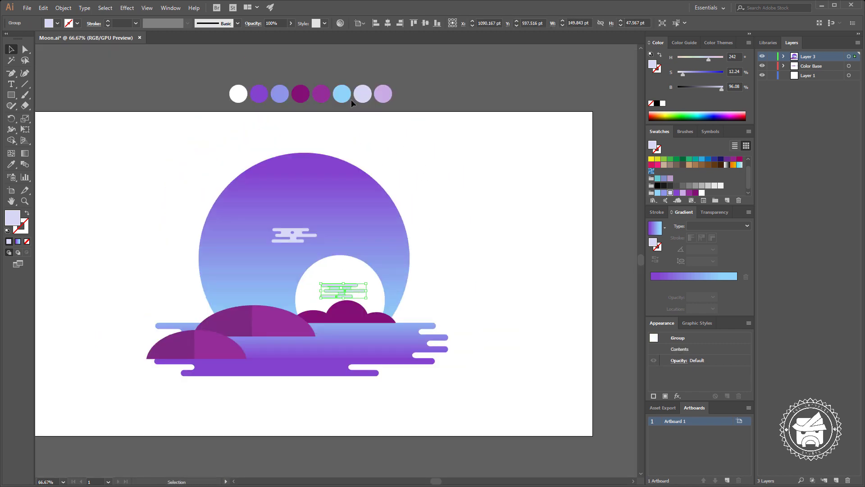
click(495, 229)
drag(470, 266, 485, 256)
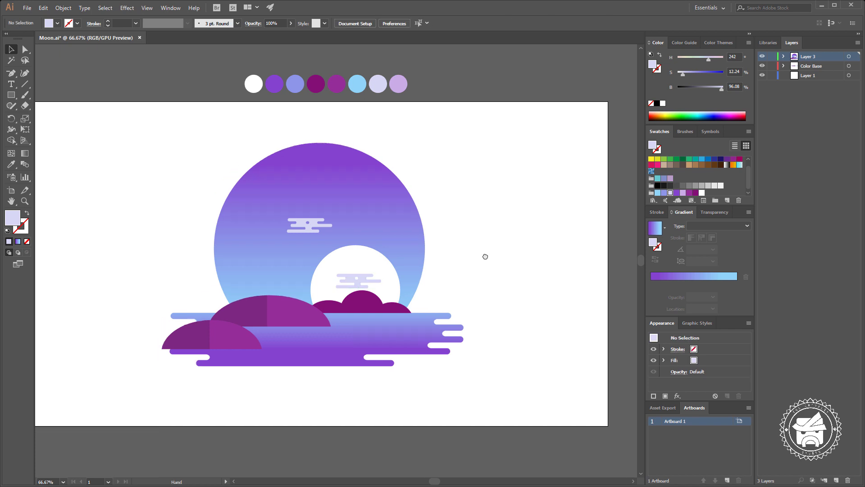
click(355, 283)
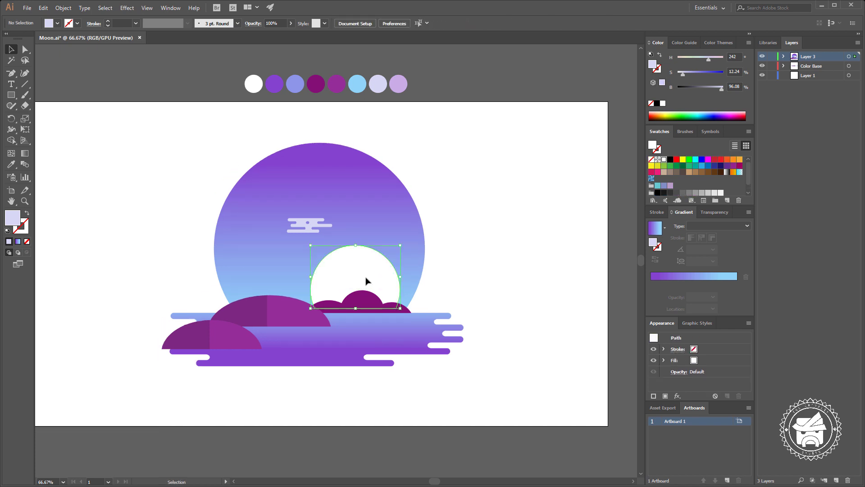
drag(383, 273, 355, 301)
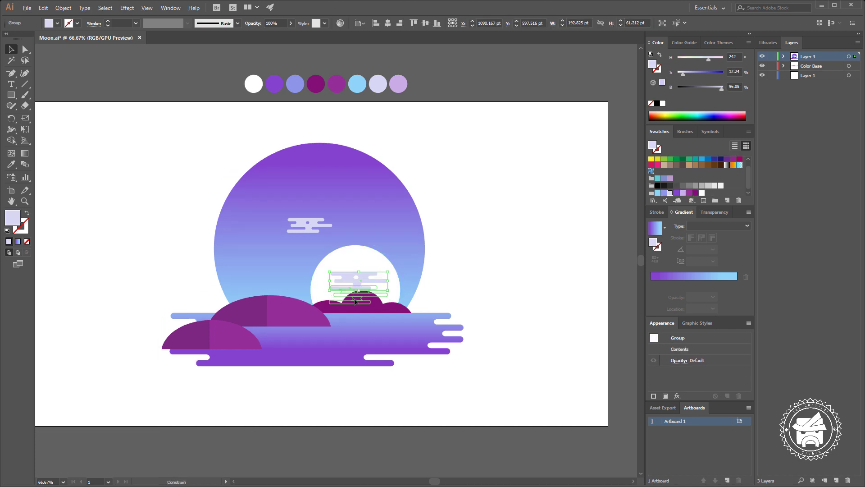
click(527, 257)
key(ctrl+equal)
key(ctrl+equal)
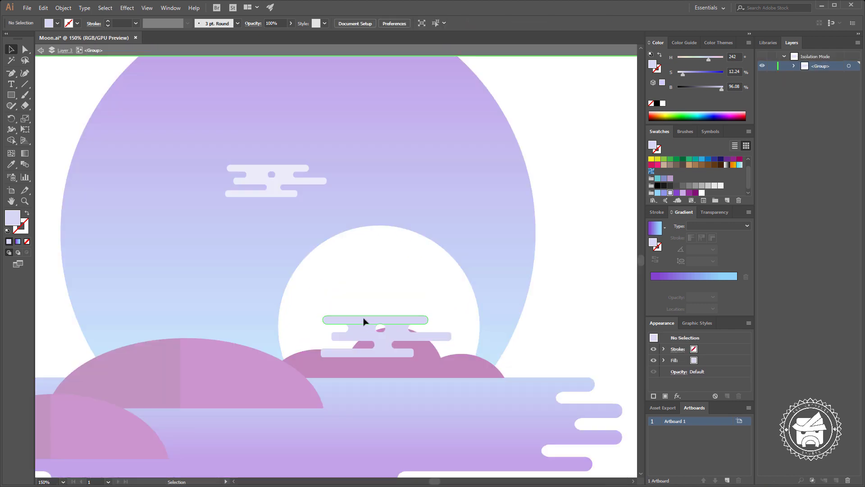
click(363, 320)
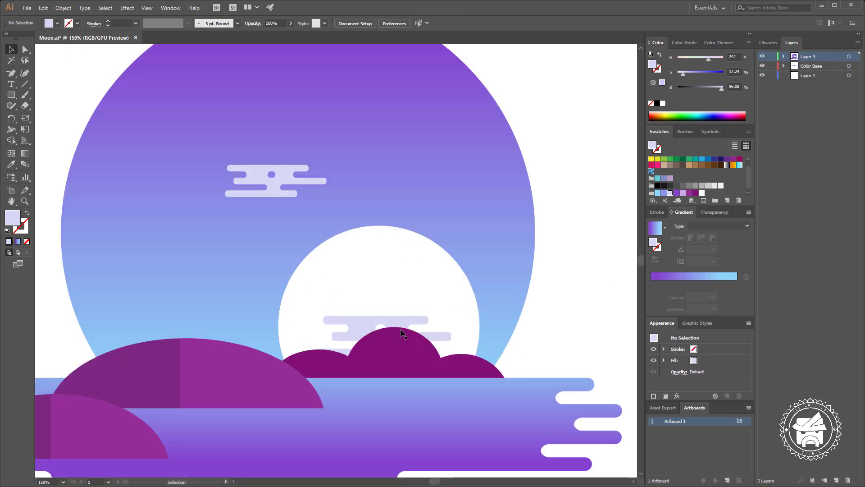
Step: Fill the moon's cloud stripes with a pale, low-saturation yellow
key(i)
click(436, 275)
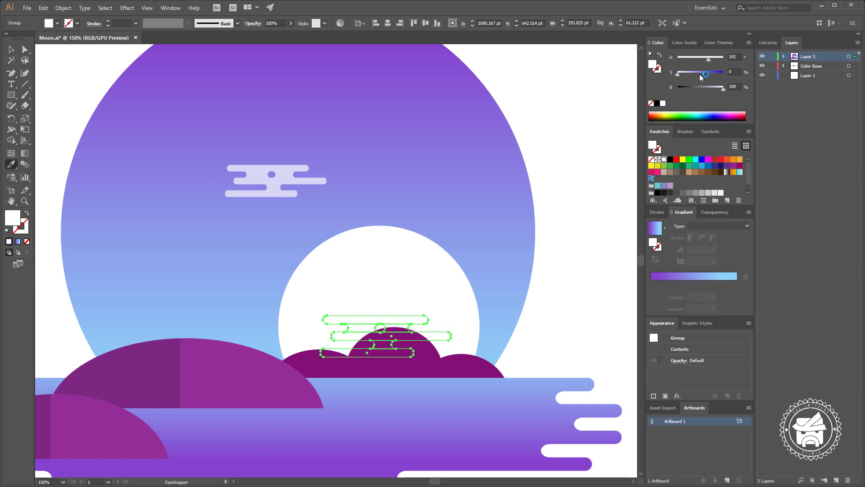
click(671, 112)
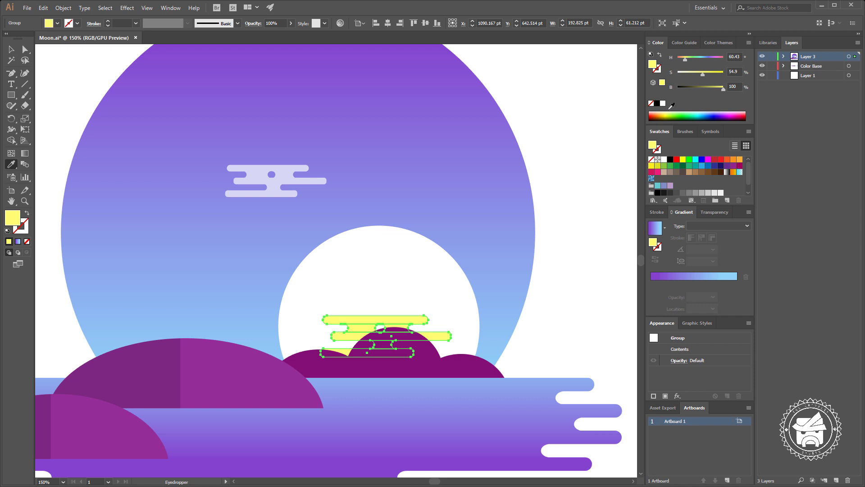
drag(703, 74, 683, 74)
key(v)
key(ctrl+shift+a)
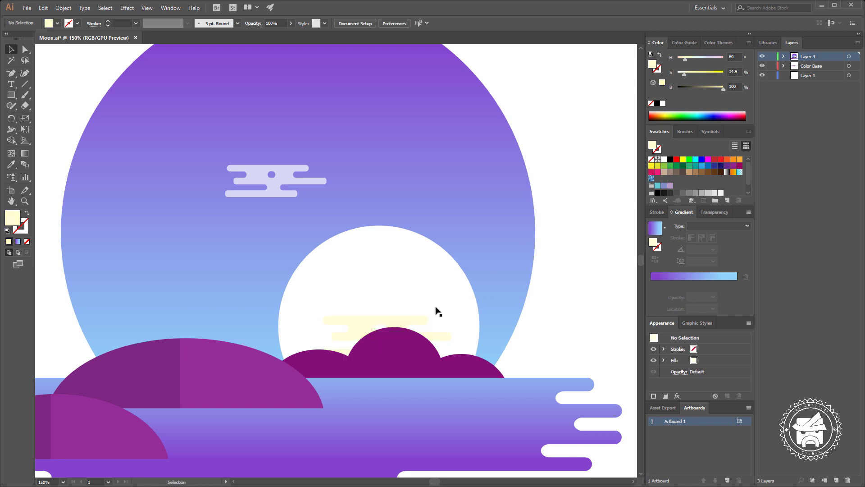
Step: Add a copy of the pale cloud and shift it left and down over the moon
drag(365, 321, 375, 280)
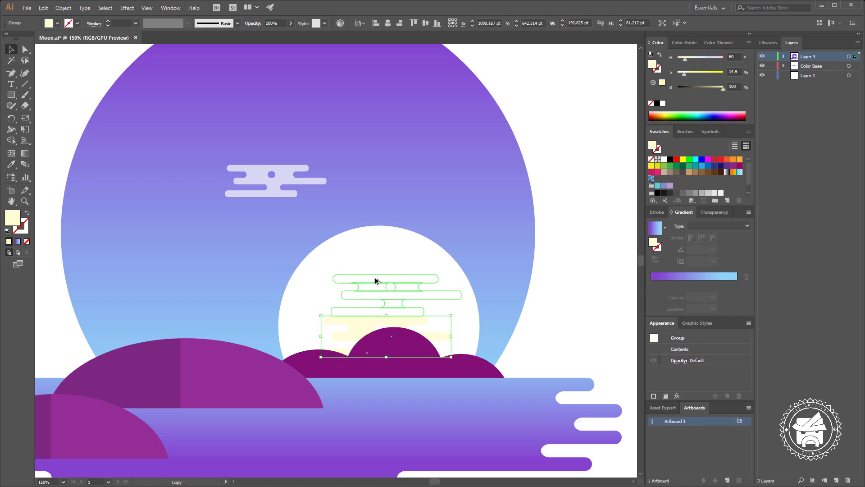
key(ctrl+shift+a)
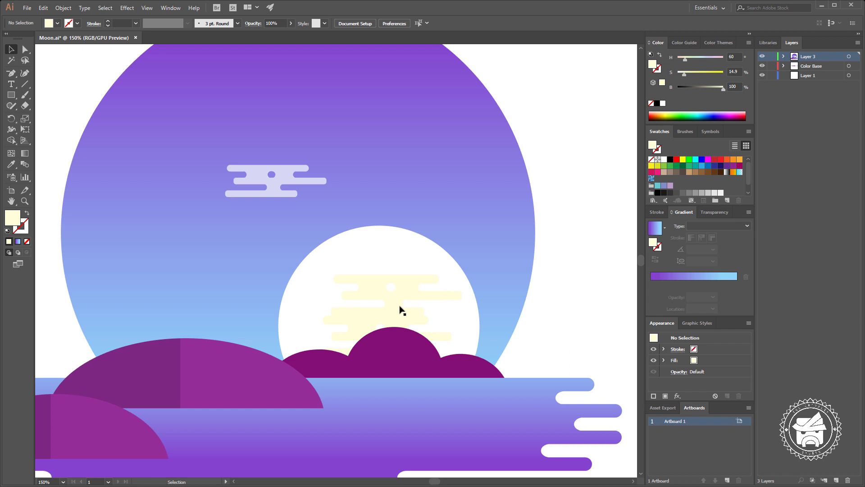
click(400, 310)
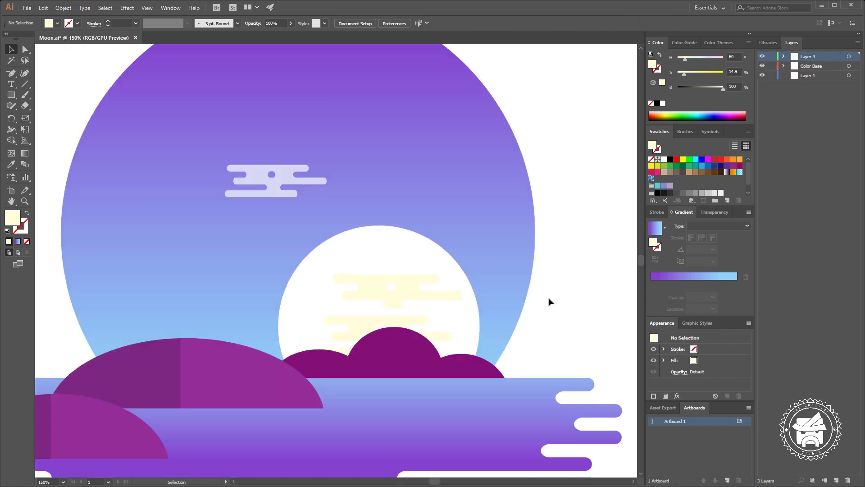
drag(401, 297, 365, 326)
click(567, 300)
key(ctrl+minus)
key(ctrl+minus)
key(ctrl+plus)
key(ctrl+plus)
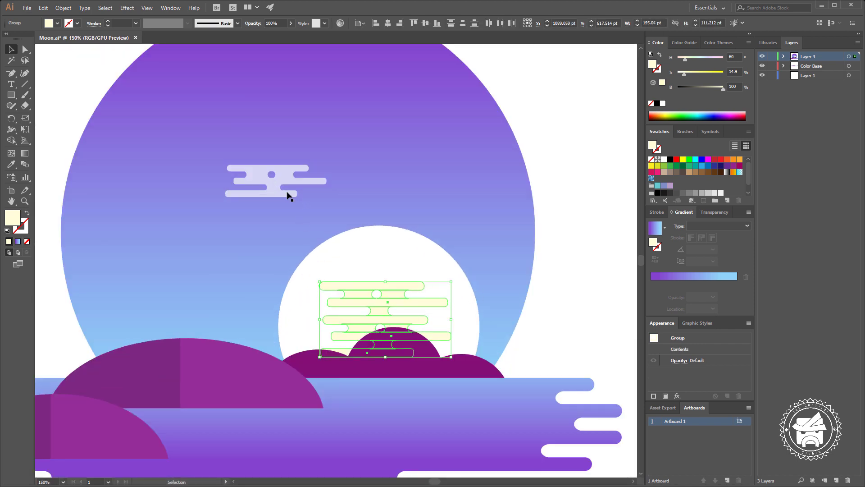
Step: Recolour the moon clouds with the sky cloud's pale lavender using the Eyedropper
key(i)
click(282, 194)
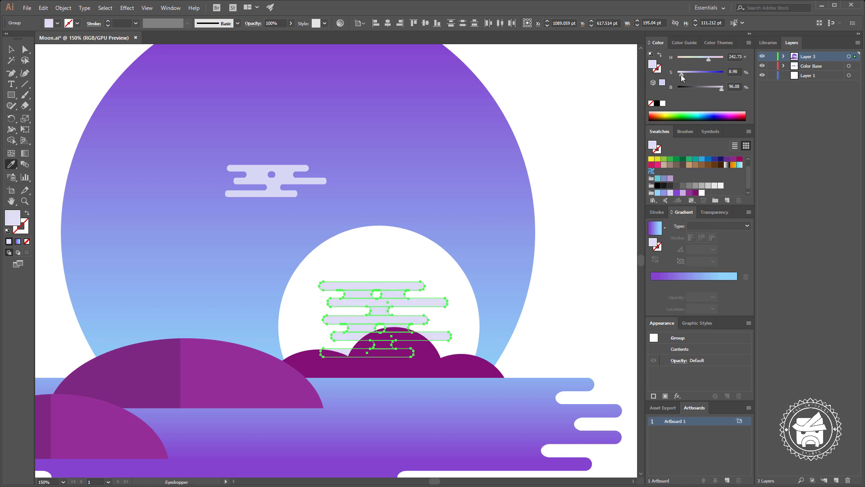
key(v)
click(580, 139)
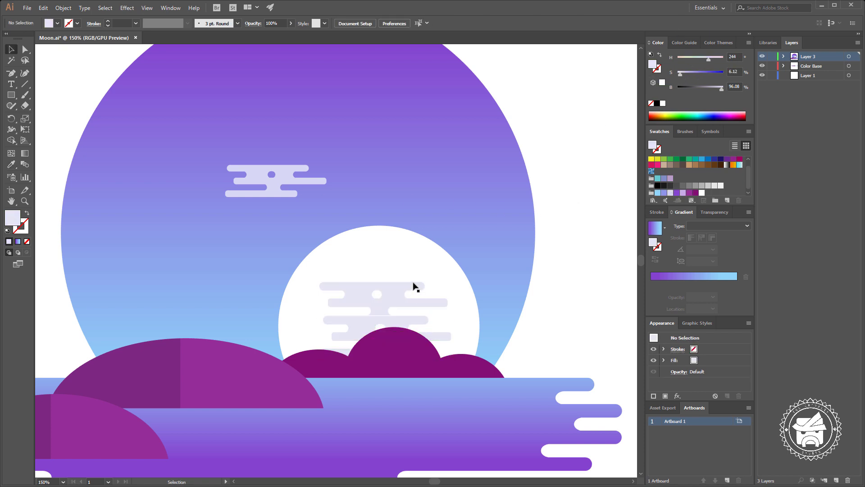
click(414, 286)
click(498, 274)
key(ctrl+minus)
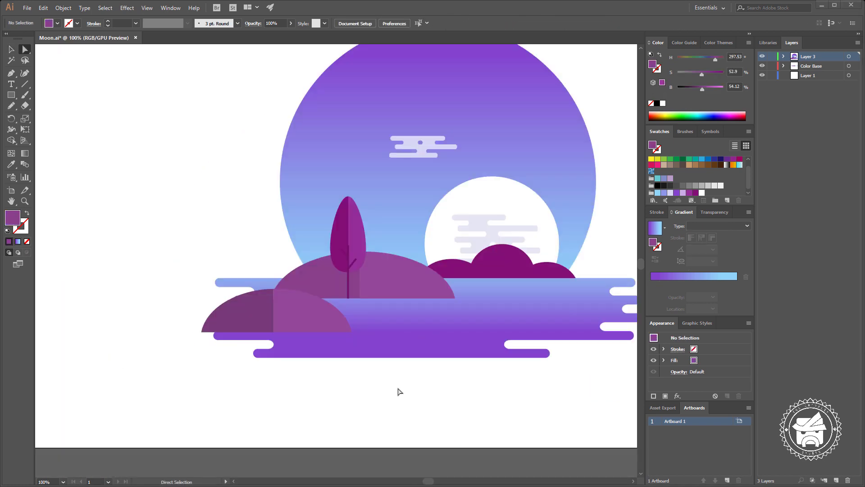
Step: Paste the reference illustration and give the moon's cloud stripes its pale pink
key(ctrl+v)
key(v)
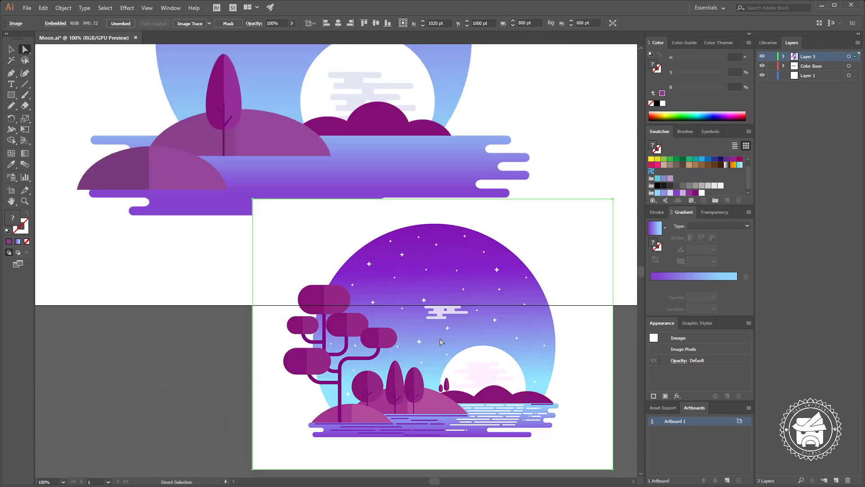
click(370, 131)
key(i)
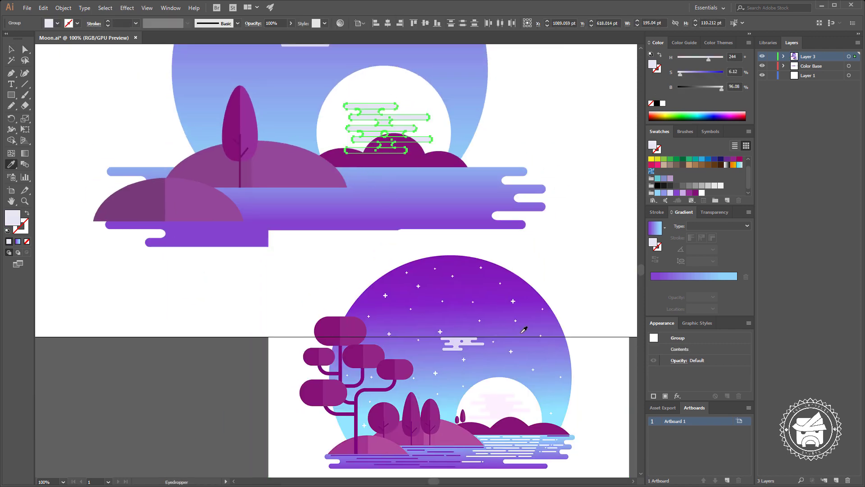
click(501, 408)
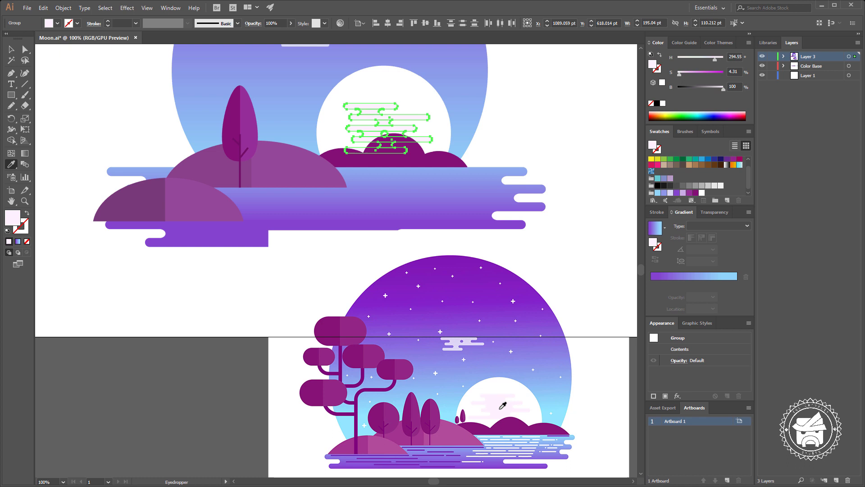
Step: Give the back hill's right half the reference's pinker purple
key(v)
click(619, 255)
drag(546, 271, 589, 296)
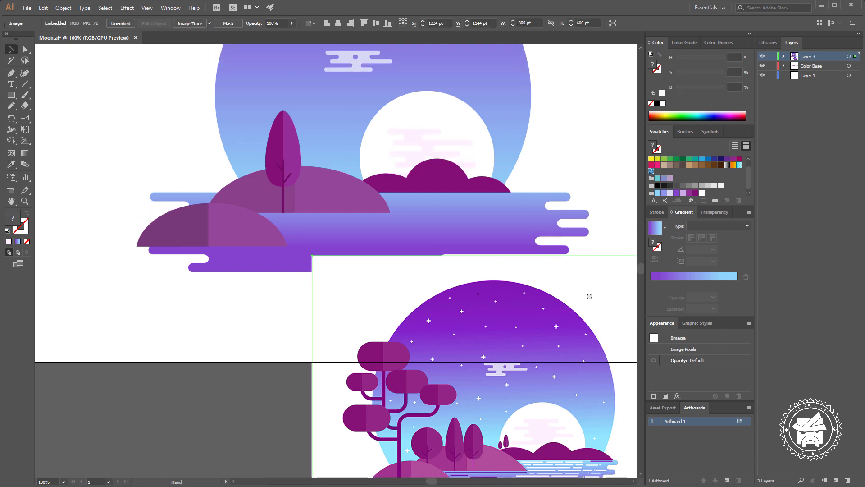
click(343, 203)
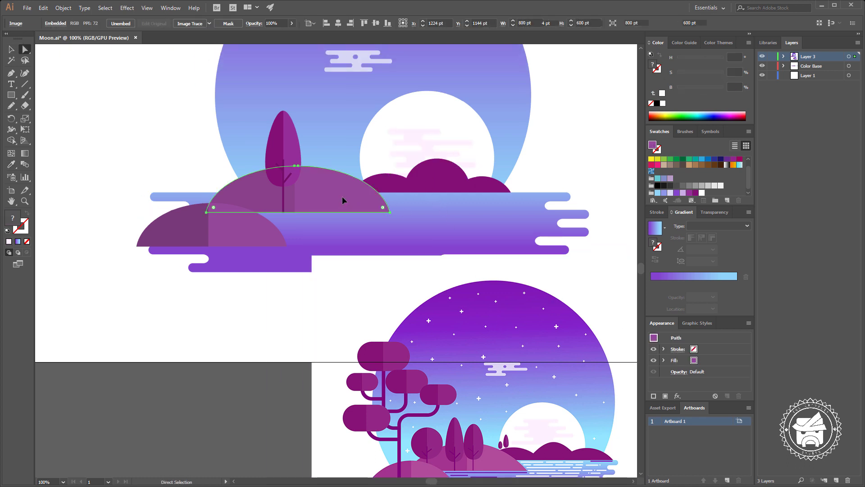
key(i)
click(450, 470)
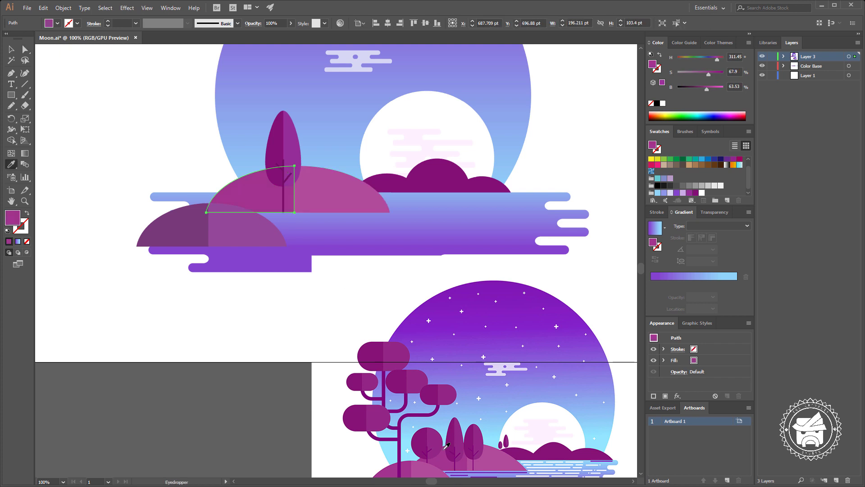
Step: Colour the tree's leaf shape with the reference tree's darker purple
key(a)
click(291, 167)
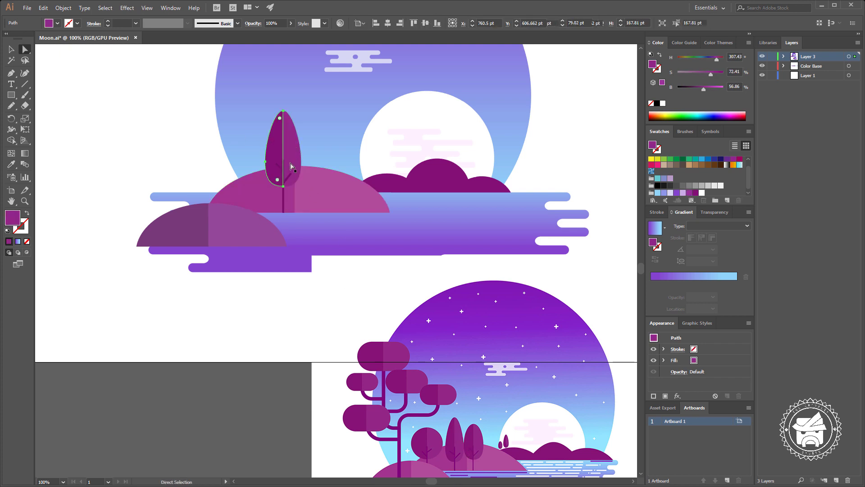
key(i)
click(456, 428)
key(a)
click(297, 313)
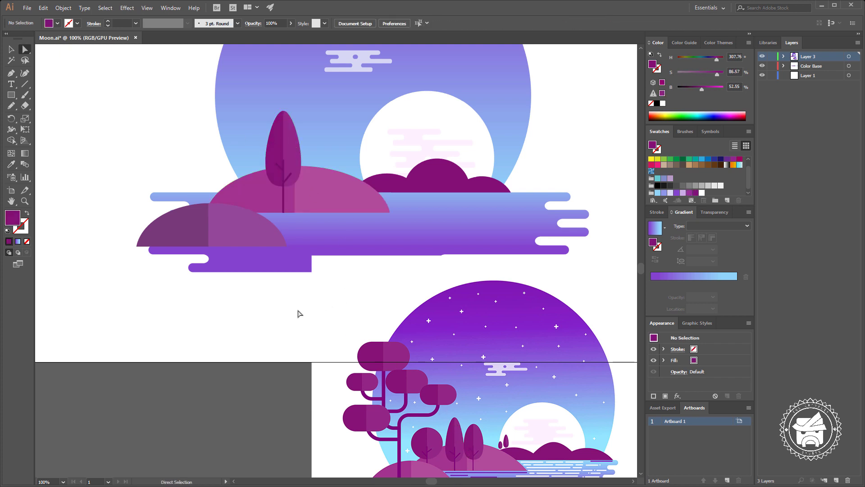
Step: Match both halves of the front hill to the back hill's pink
click(245, 240)
key(i)
click(348, 202)
ctrl+click(176, 225)
click(222, 198)
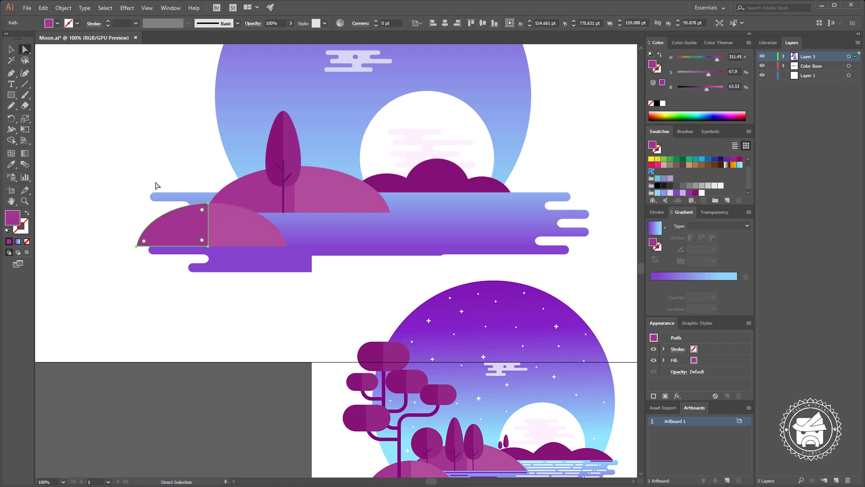
ctrl+click(157, 170)
key(ctrl+minus)
key(ctrl+minus)
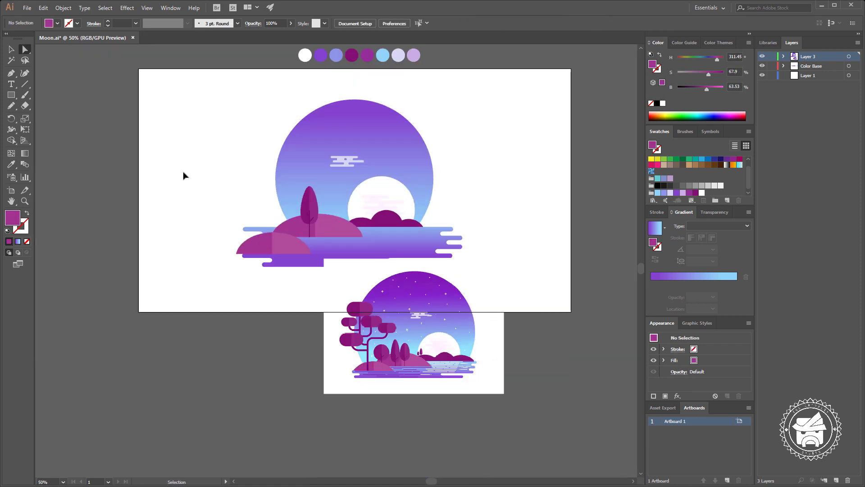
Step: Give the sky cloud the reference cloud's lavender with the Eyedropper
key(v)
click(347, 163)
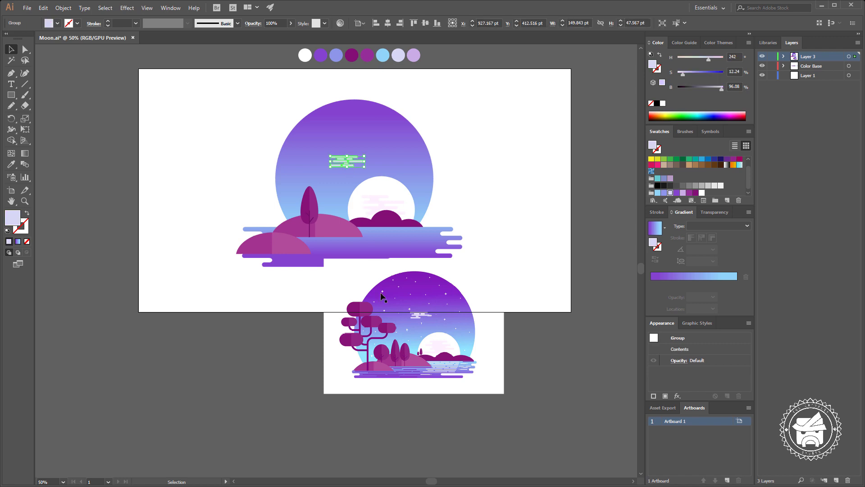
key(i)
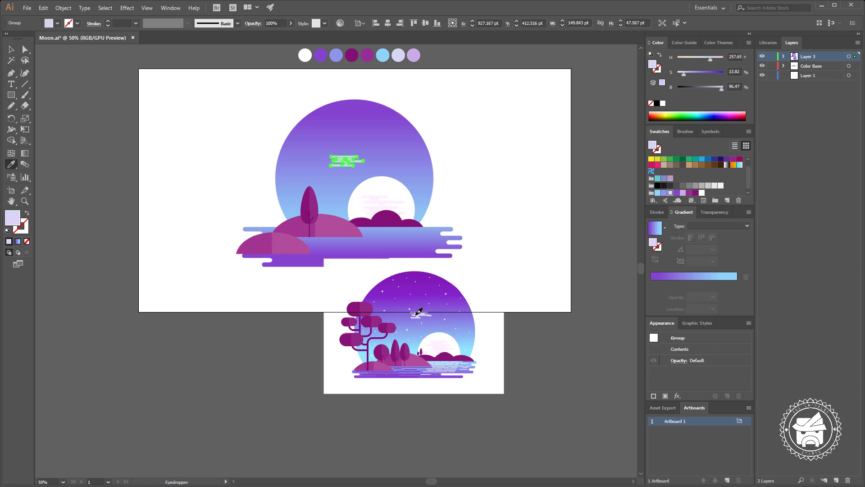
click(419, 312)
Step: Delete the reference image and recentre the zoomed-in artwork
key(v)
click(469, 306)
key(Delete)
key(ctrl+plus)
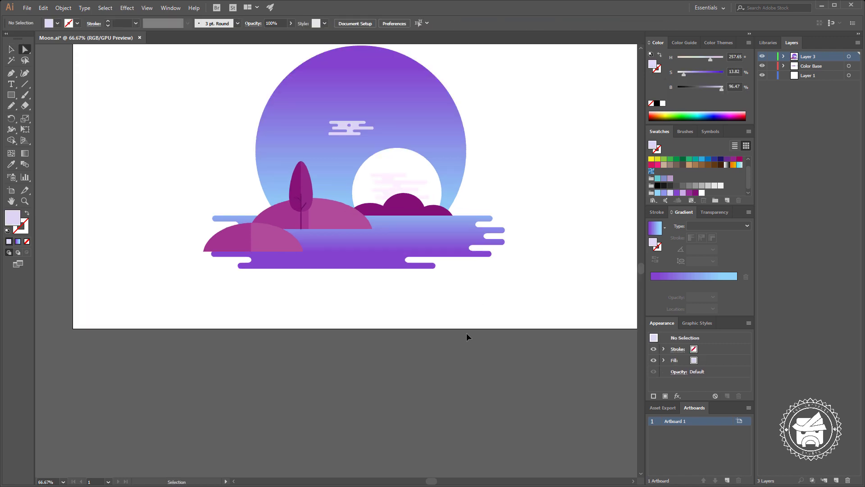
key(ctrl+minus)
key(ctrl+minus)
key(ctrl+minus)
key(ctrl+plus)
key(ctrl+plus)
key(ctrl+plus)
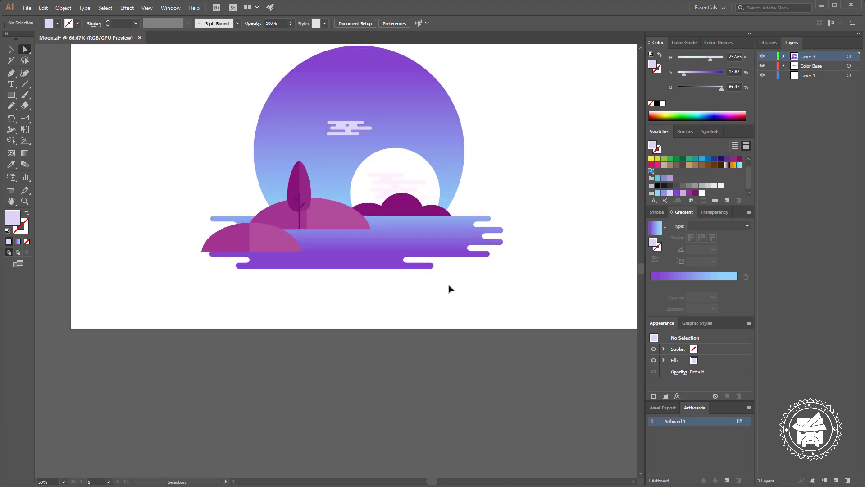
drag(550, 265, 553, 279)
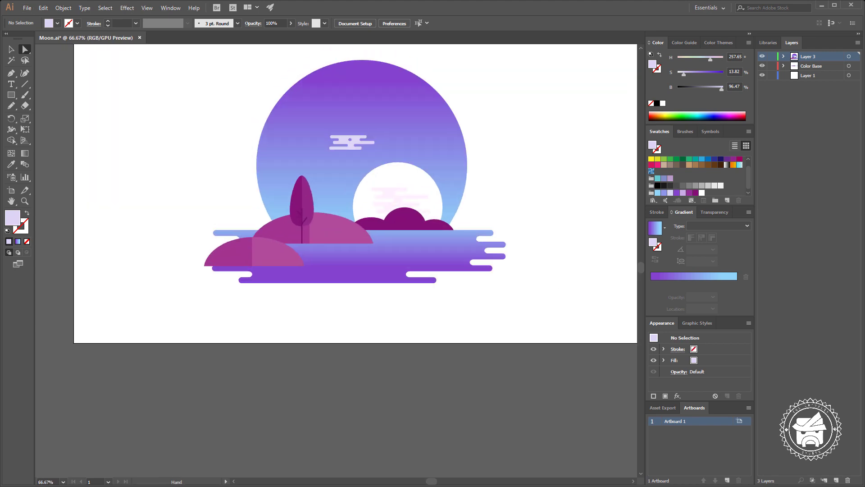
key(alt+Tab)
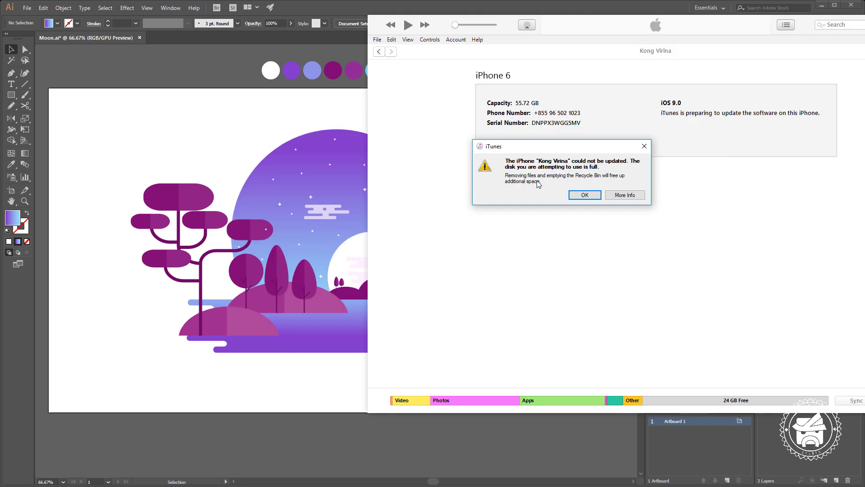
Step: Dismiss the iTunes iPhone update error and bring Illustrator back to the front
click(585, 195)
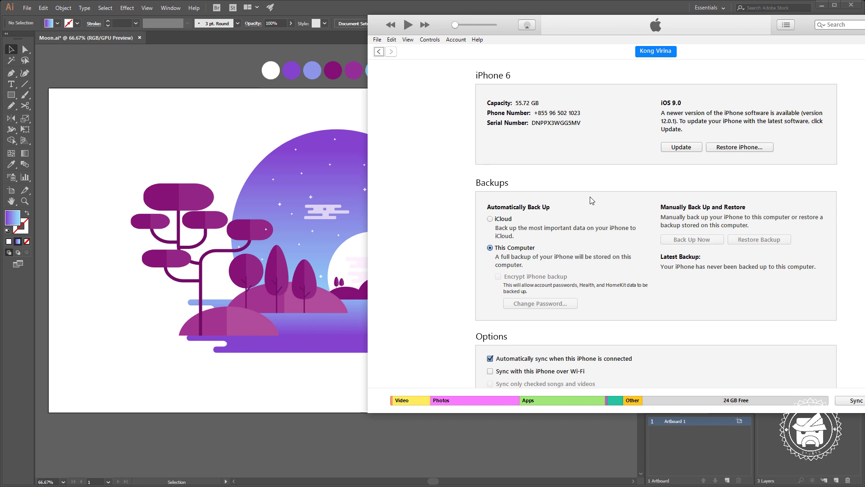
click(250, 95)
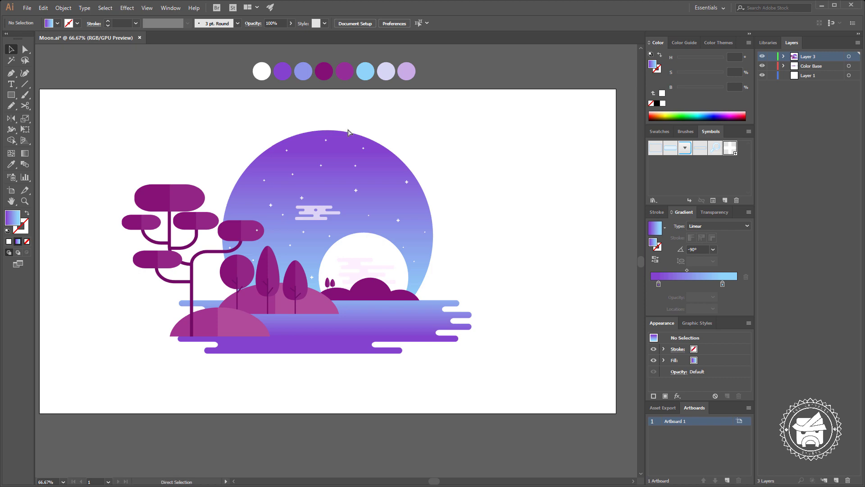
Step: Save the file, then pen a straight horizontal line across the water right of the hill
key(ctrl+s)
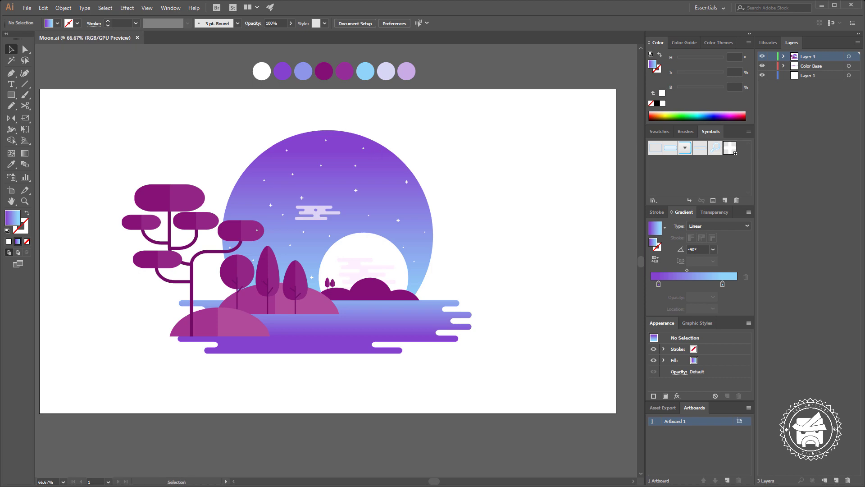
key(ctrl+plus)
key(p)
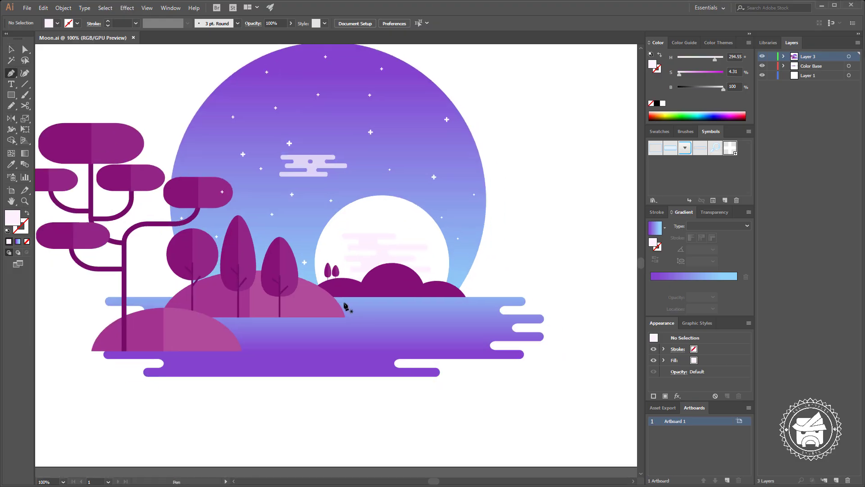
click(339, 300)
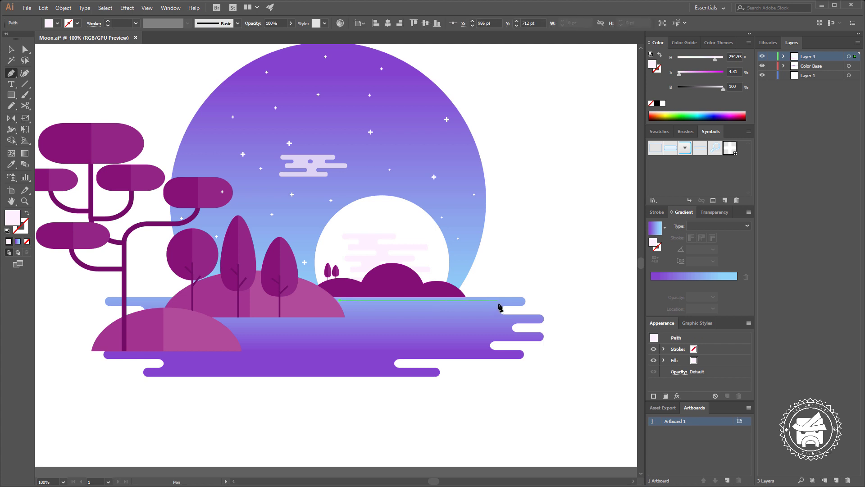
click(498, 300)
key(v)
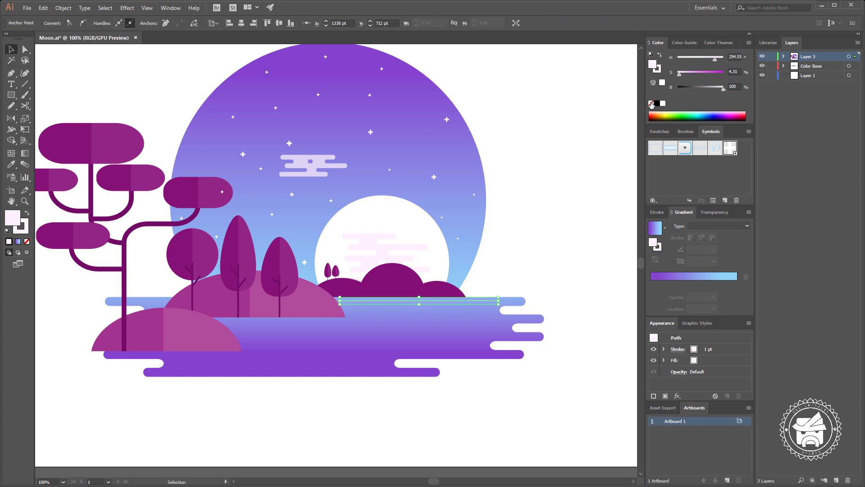
Step: Swap fill and stroke so the shoreline water line has a white stroke and no fill
key(shift+x)
click(530, 270)
click(491, 301)
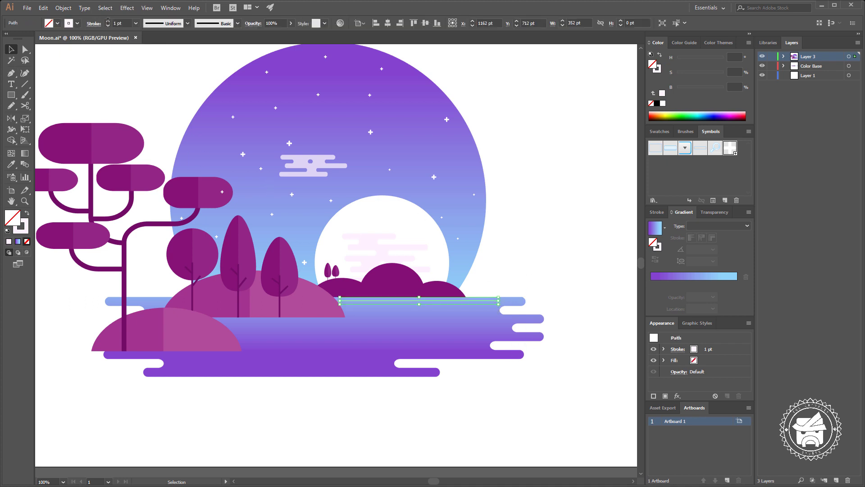
click(76, 25)
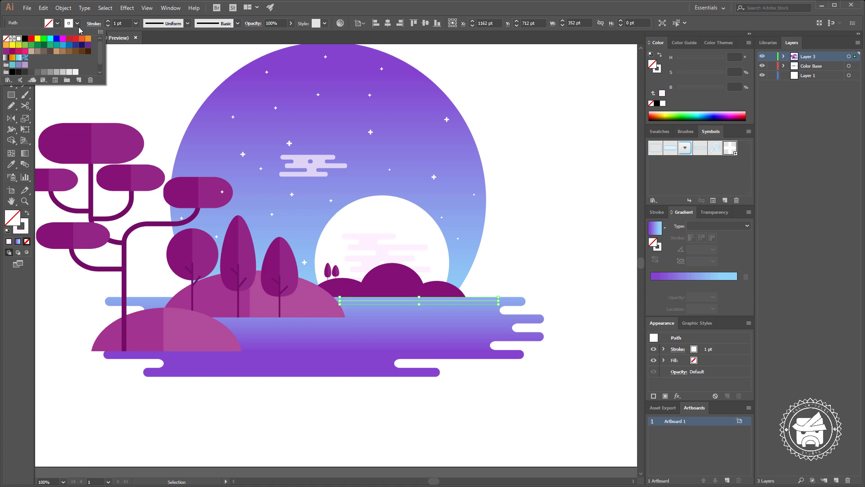
click(107, 21)
Step: Give the water line a 3 pt stroke weight with round end caps
click(108, 21)
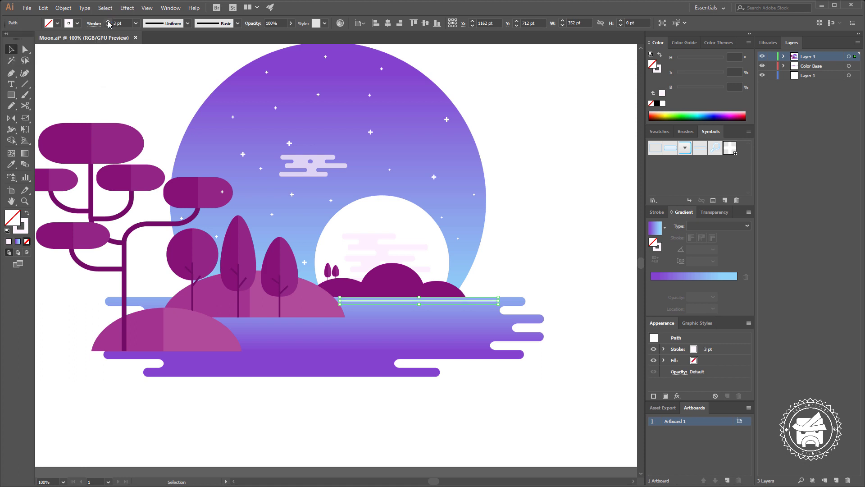
click(88, 27)
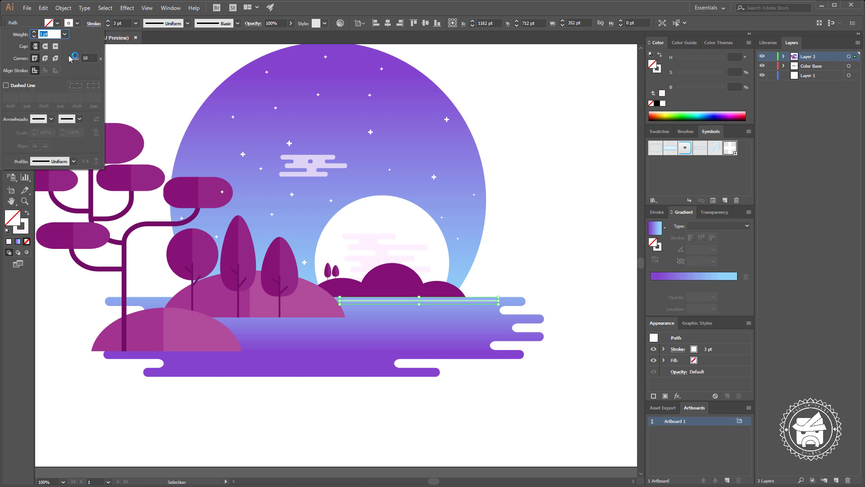
click(45, 46)
click(540, 197)
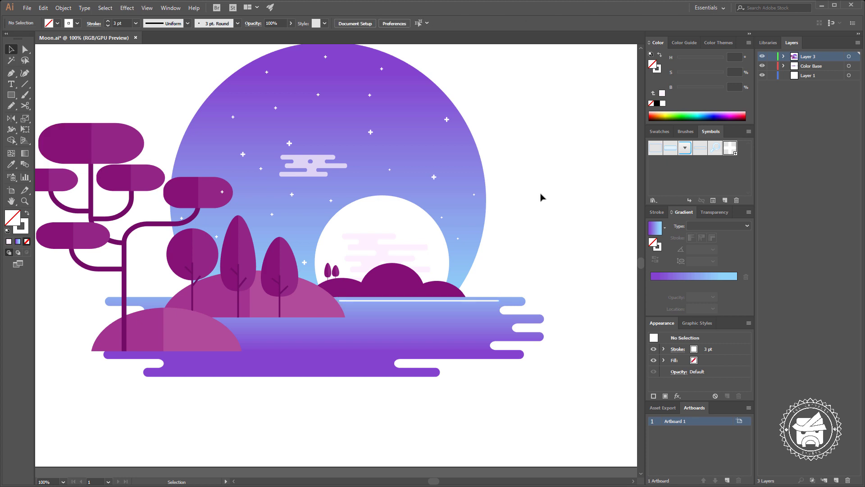
key(ctrl+plus)
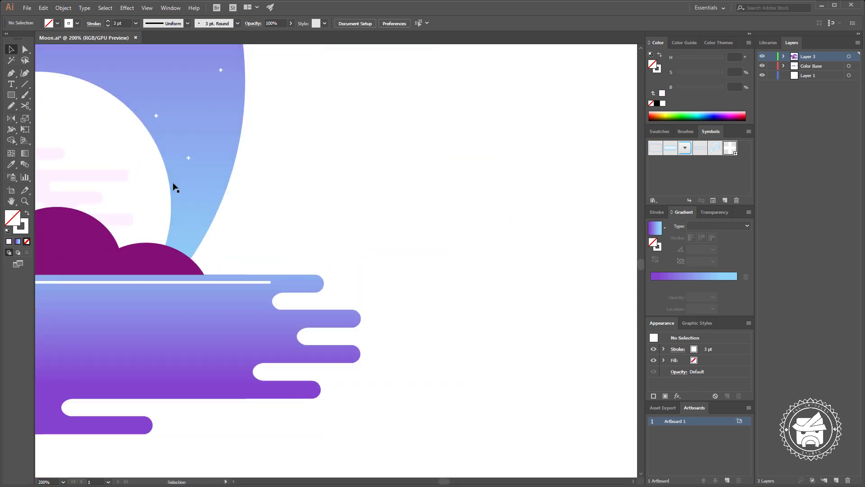
Step: Move the white water line onto a new Layer 4 with cut and Paste in Front
mouse_move(284, 296)
mouse_down()
mouse_move(467, 266)
mouse_move(510, 247)
mouse_up()
click(424, 247)
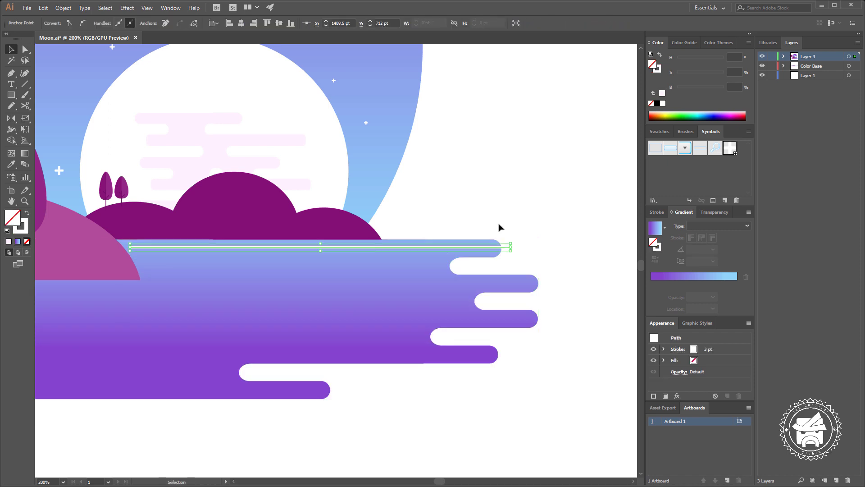
click(479, 245)
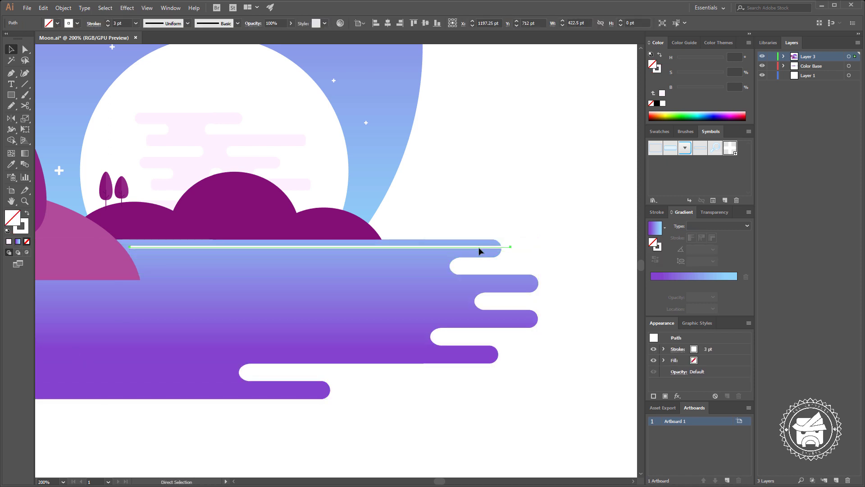
key(ctrl+x)
click(836, 480)
key(ctrl+f)
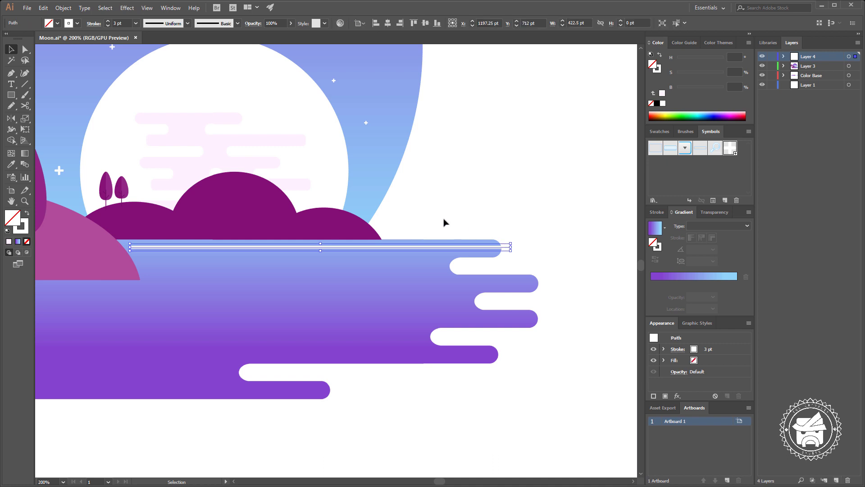
Step: Drag the line's left anchor far left so it stretches across the water
scroll(383, 253, left, 3)
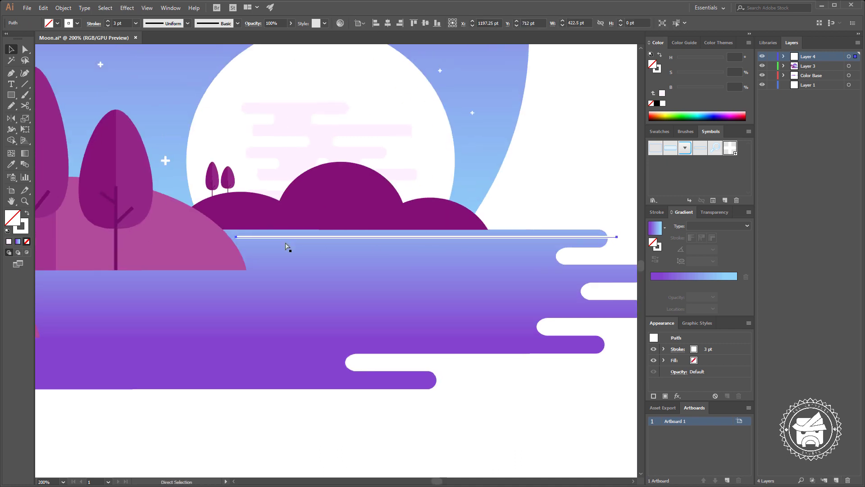
key(ctrl+minus)
key(a)
click(319, 250)
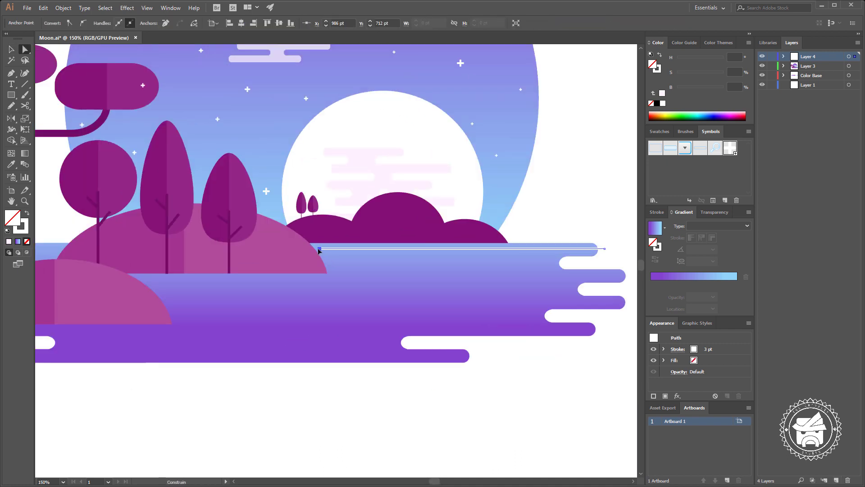
mouse_move(130, 251)
mouse_down()
mouse_move(138, 249)
mouse_move(135, 221)
mouse_up()
key(v)
Step: Duplicate the line downward with Alt+Shift-drag and Ctrl+D, then undo the extra copies
drag(429, 251, 430, 254)
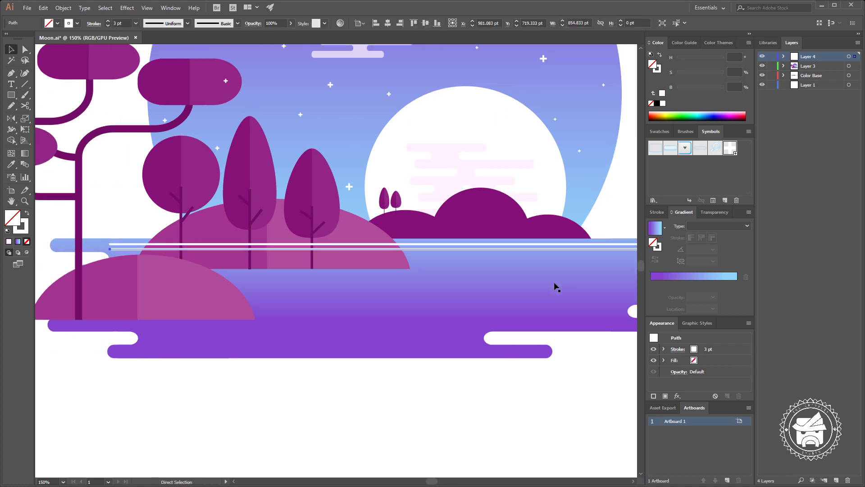
key(ctrl+d)
key(ctrl+d)
key(ctrl+d)
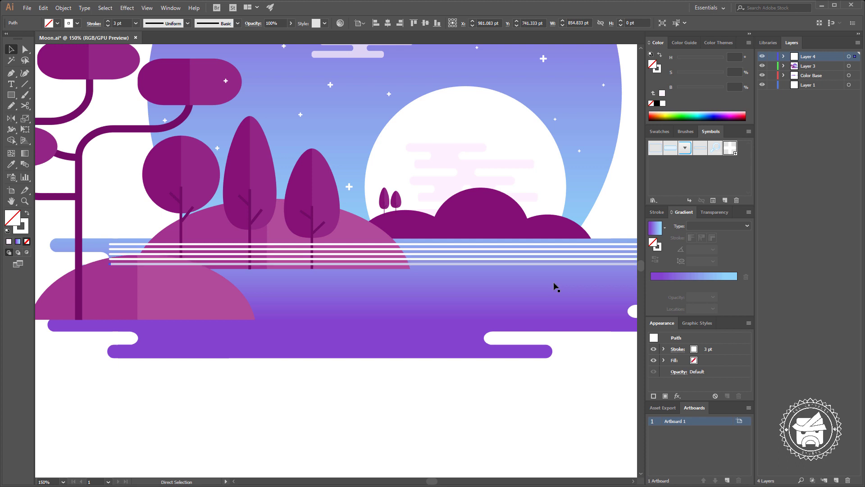
drag(557, 287, 427, 276)
key(ctrl+d)
key(ctrl+d)
key(ctrl+d)
key(ctrl+d)
key(ctrl+d)
key(ctrl+d)
key(ctrl+d)
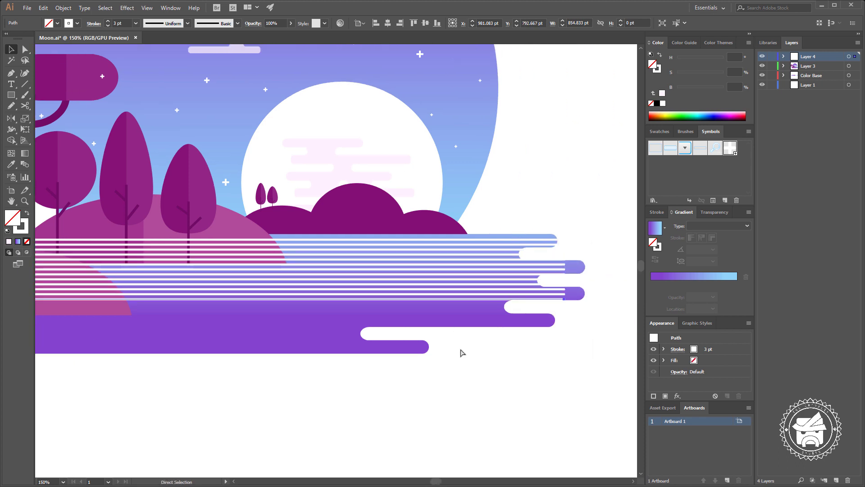
key(ctrl+d)
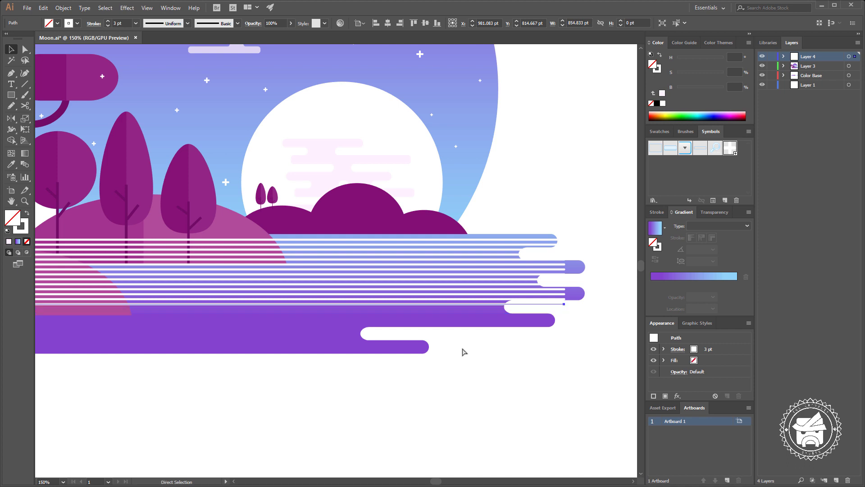
key(ctrl+z)
key(ctrl+z)
key(ctrl+z)
key(ctrl+z)
key(ctrl+z)
key(ctrl+z)
key(ctrl+z)
key(ctrl+z)
key(ctrl+z)
key(ctrl+z)
key(ctrl+z)
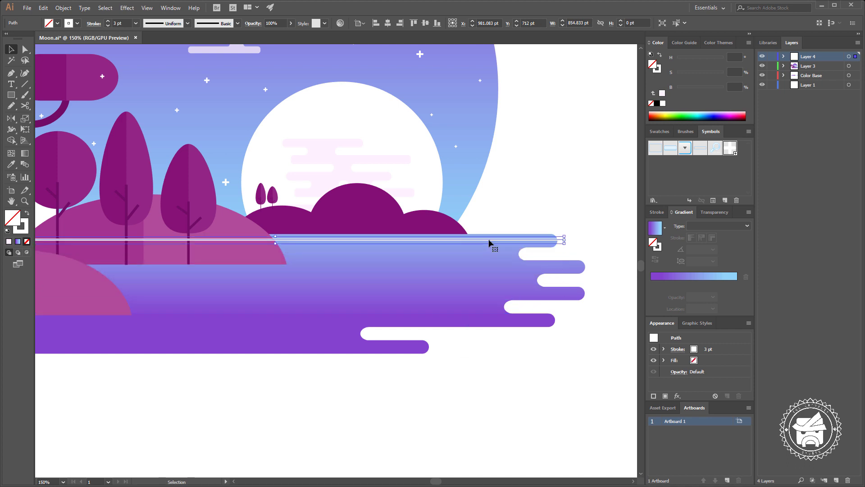
Step: Copy the line a short step down and repeat to fill the water with evenly spaced lines
drag(490, 243, 499, 261)
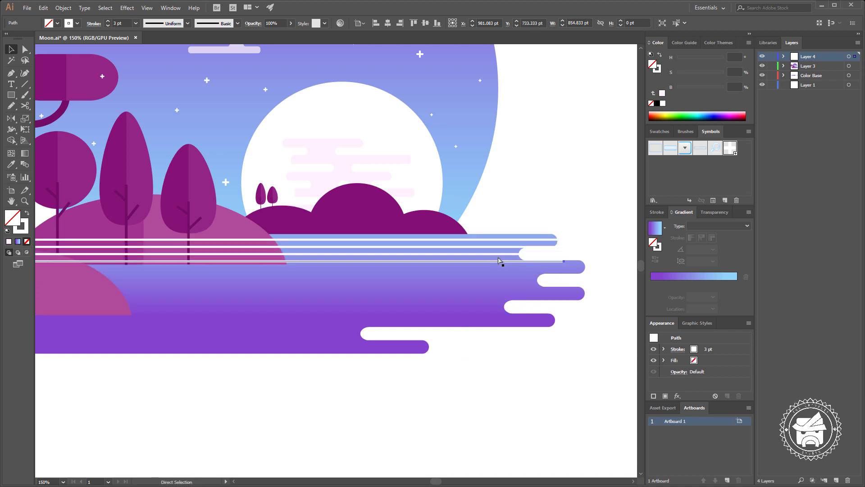
key(ctrl+d)
key(ctrl+d)
key(ctrl+d)
key(ctrl+d)
key(ctrl+d)
key(ctrl+d)
key(ctrl+d)
key(ctrl+d)
key(ctrl+d)
key(ctrl+d)
key(ctrl+d)
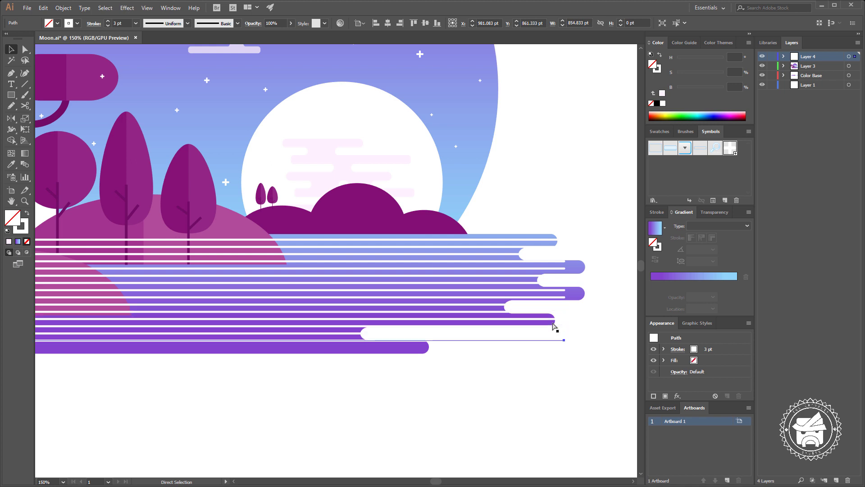
click(457, 423)
scroll(451, 412, up, 1)
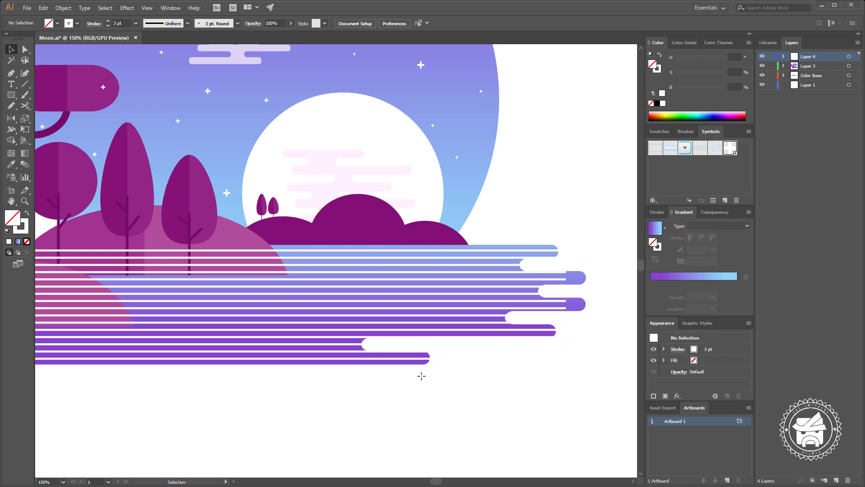
Step: Cut each of the stacked white stripes with Scissors along the front hill's edge
key(c)
drag(281, 252, 335, 258)
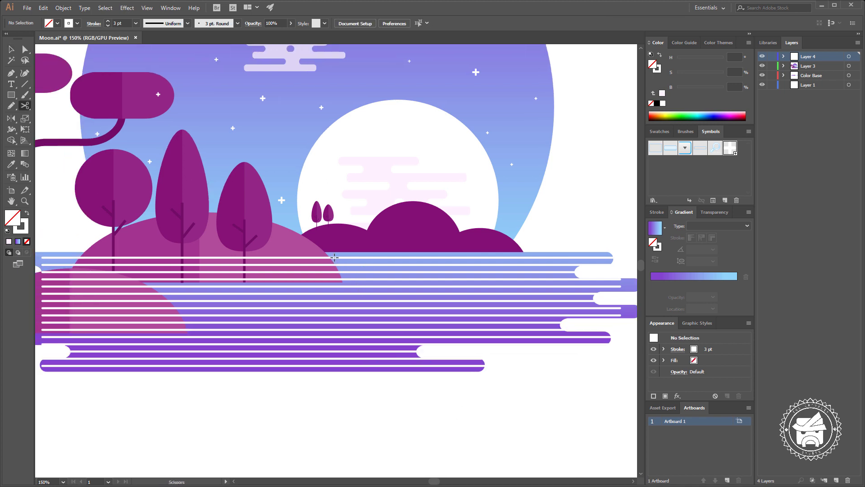
click(334, 257)
click(340, 265)
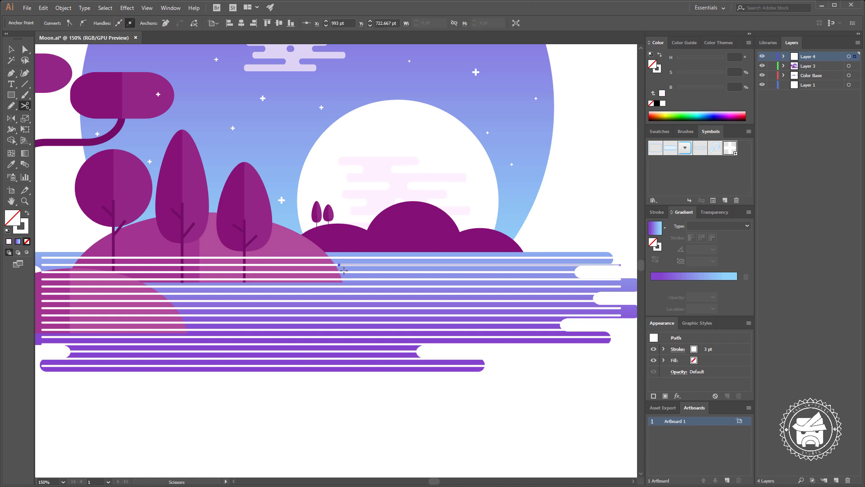
click(344, 272)
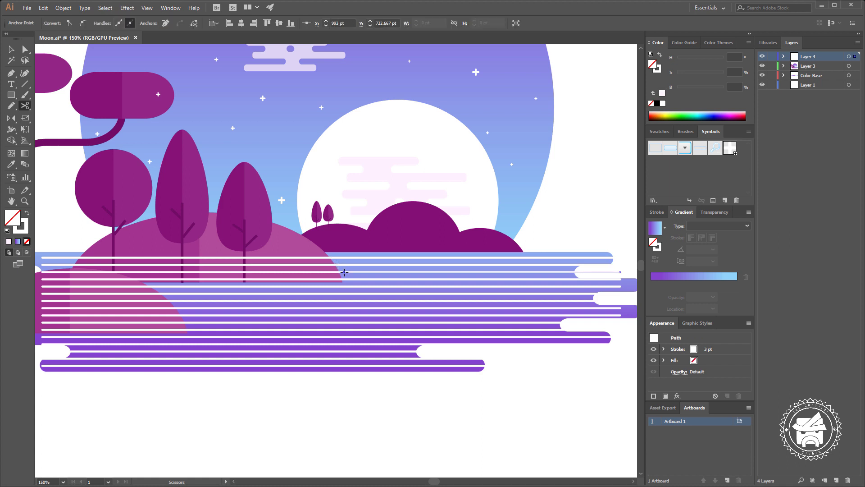
click(348, 279)
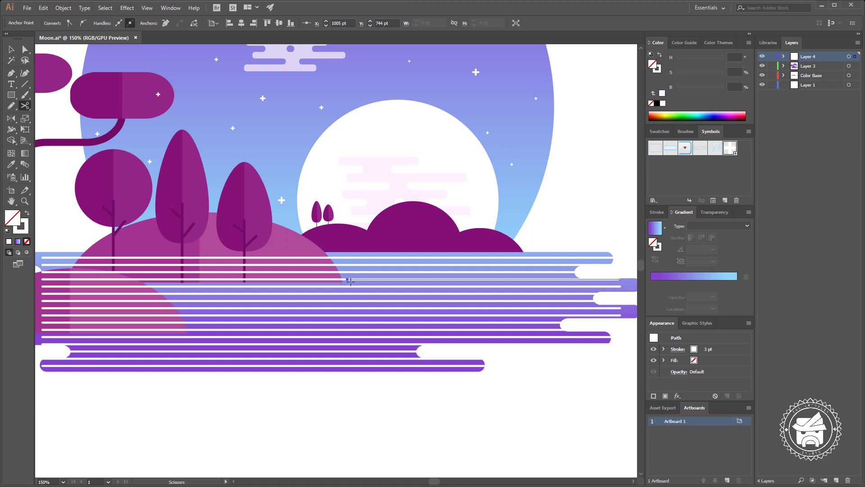
click(348, 286)
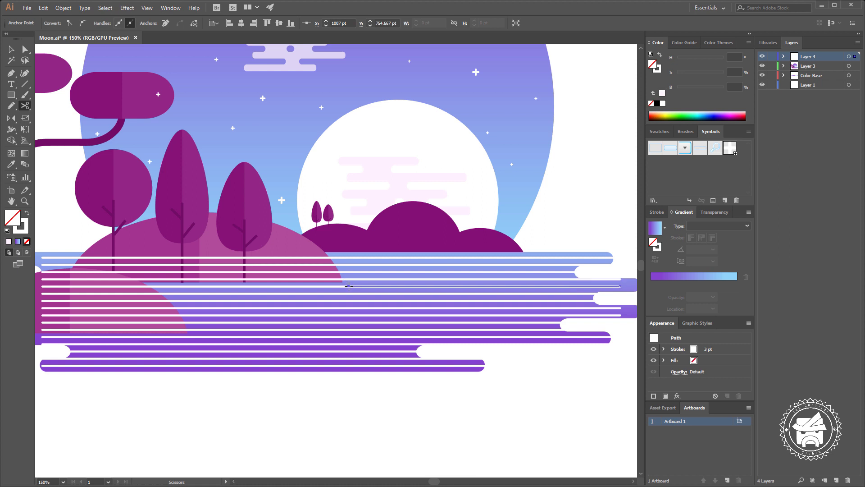
click(326, 293)
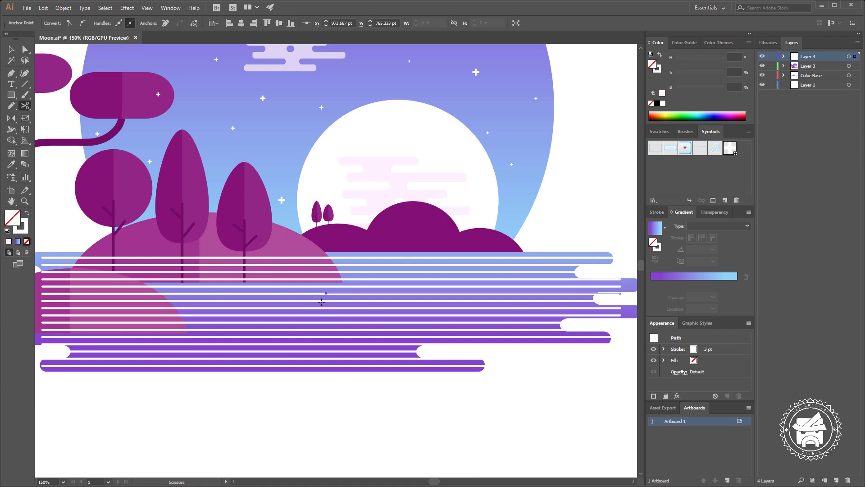
click(317, 301)
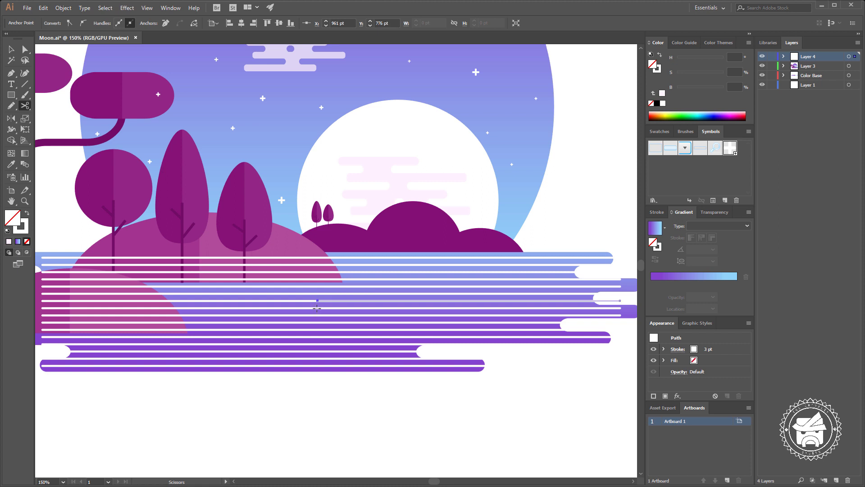
click(317, 307)
click(316, 314)
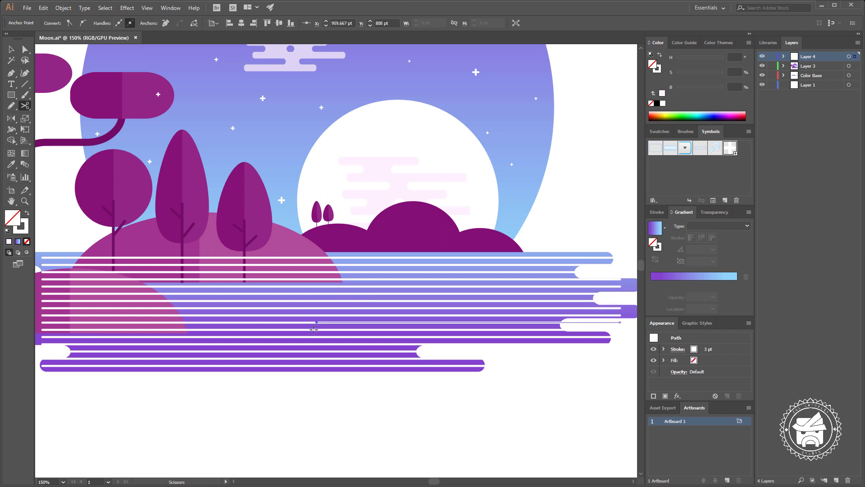
click(314, 329)
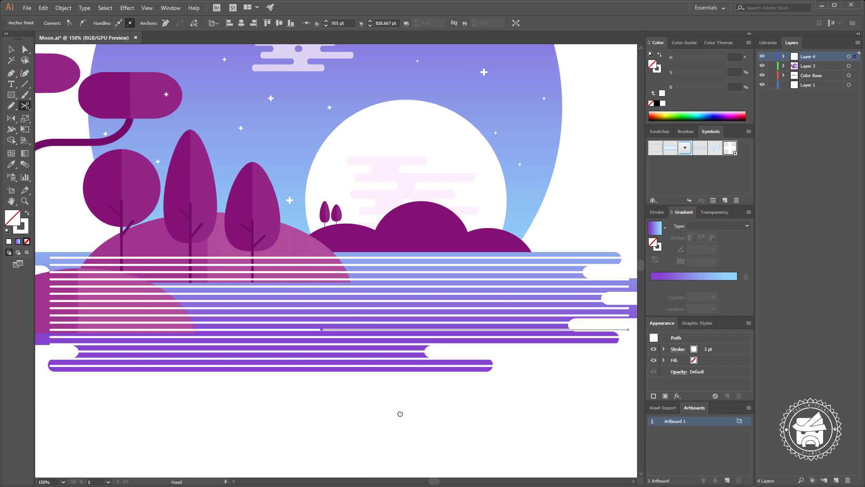
scroll(399, 411, left, 5)
scroll(348, 395, down, 1)
Step: Lock Layer 3, then trial-delete the stripe pieces over the hill and undo
key(v)
click(772, 65)
key(c)
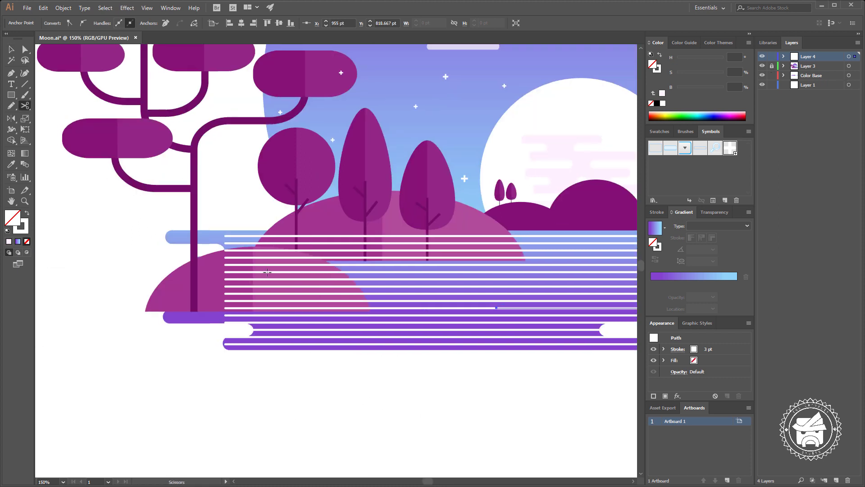
key(v)
click(247, 297)
key(Delete)
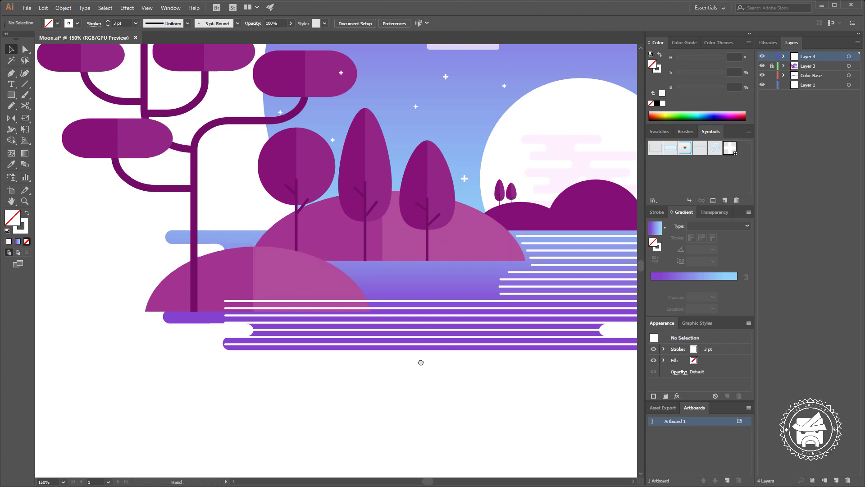
key(ctrl+z)
Step: Cut a stripe mid-water and delete the short pieces to open a gap
key(c)
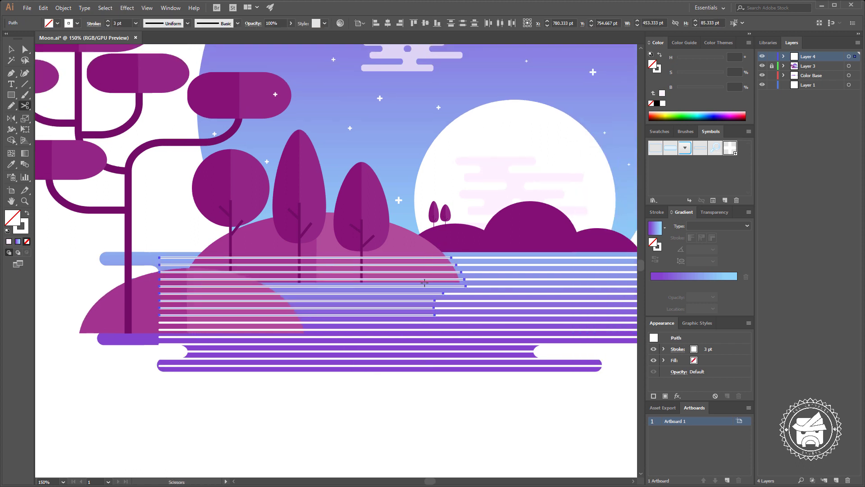
click(393, 293)
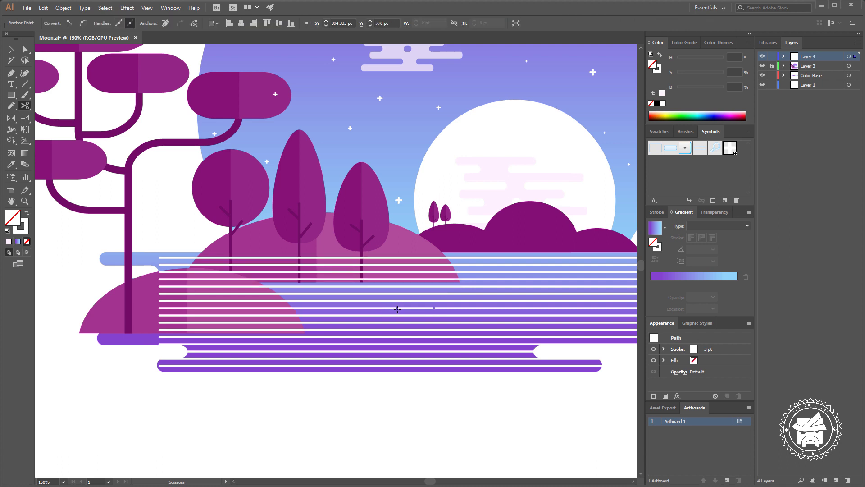
key(v)
drag(407, 318, 411, 288)
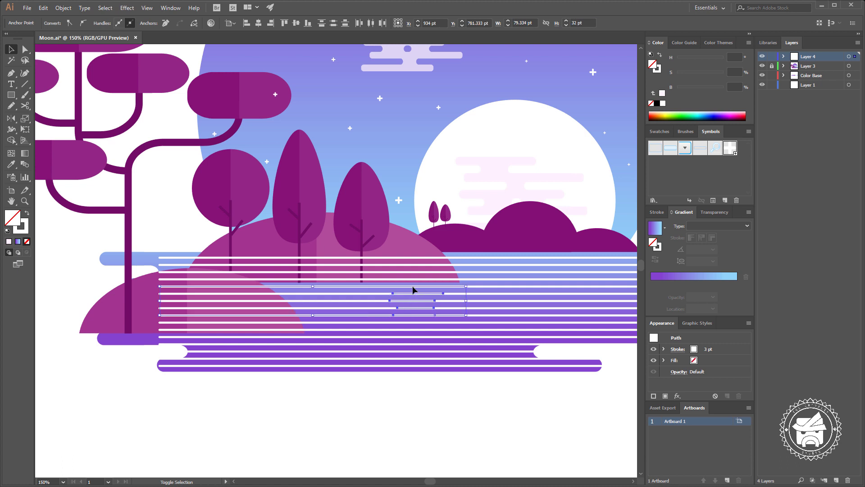
key(Delete)
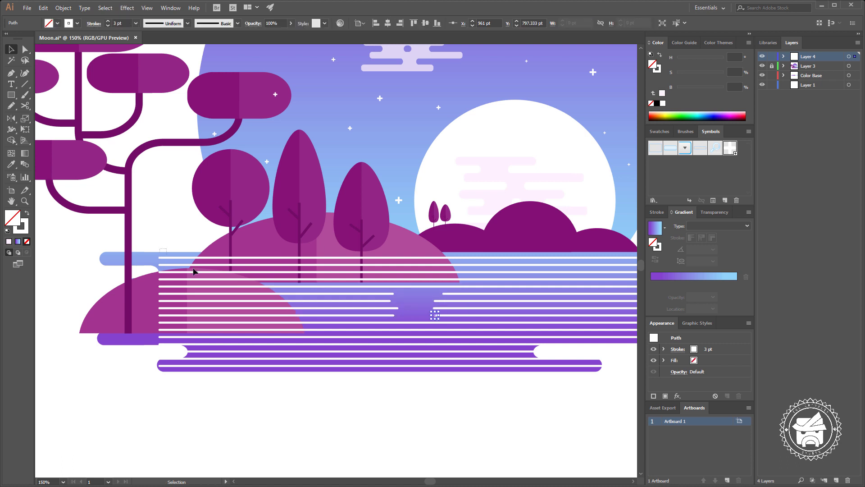
Step: Delete the stripe pieces over the hill and the top white stripe
key(Delete)
click(220, 282)
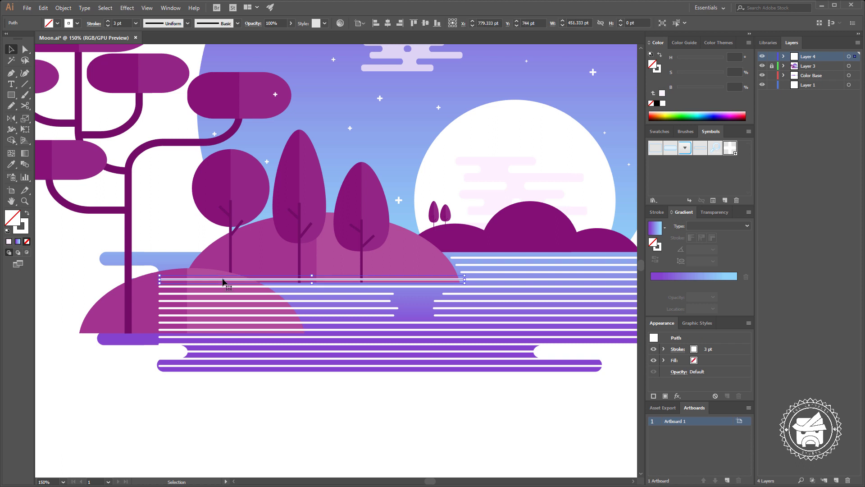
key(Delete)
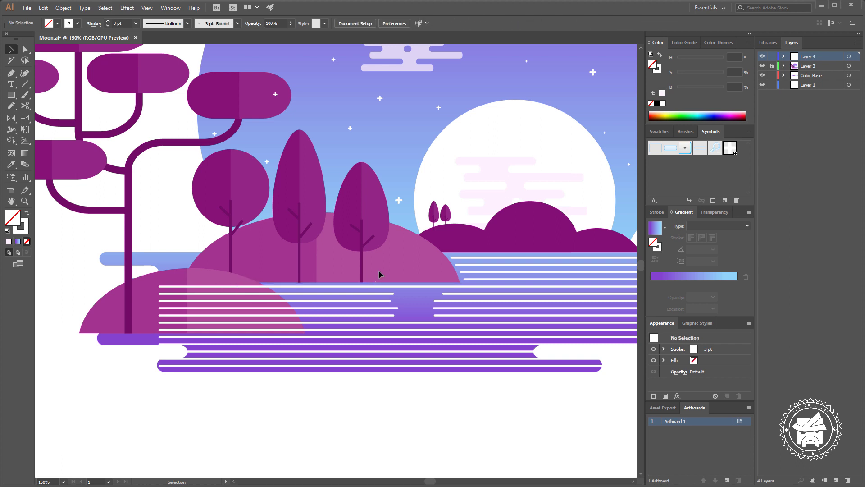
Step: Cut the top stripe at the hill's edge and delete the short leftover piece
drag(378, 274, 365, 275)
key(c)
click(444, 287)
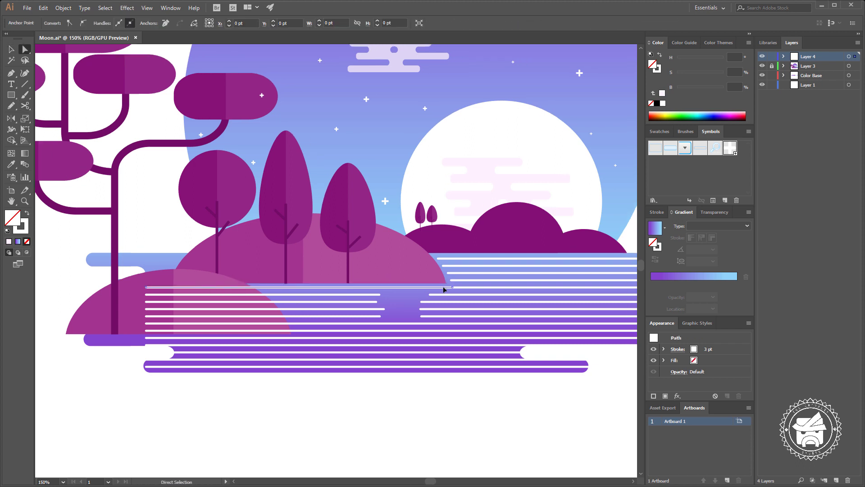
key(a)
click(431, 292)
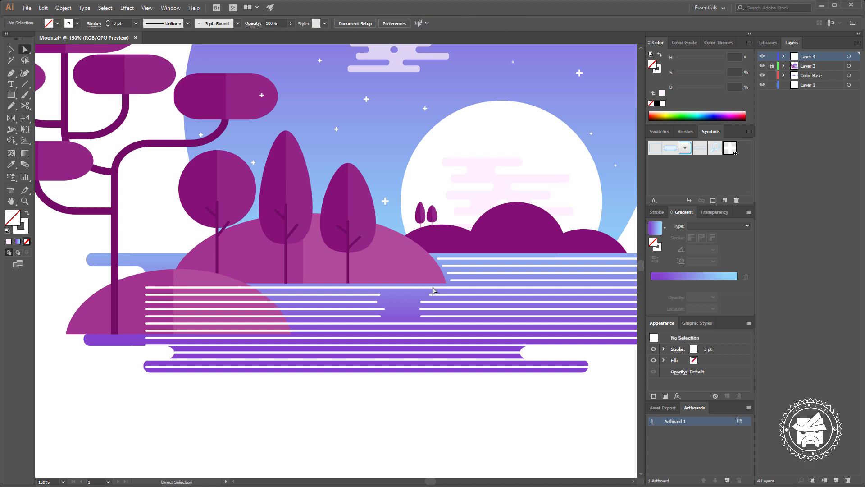
click(432, 287)
key(Delete)
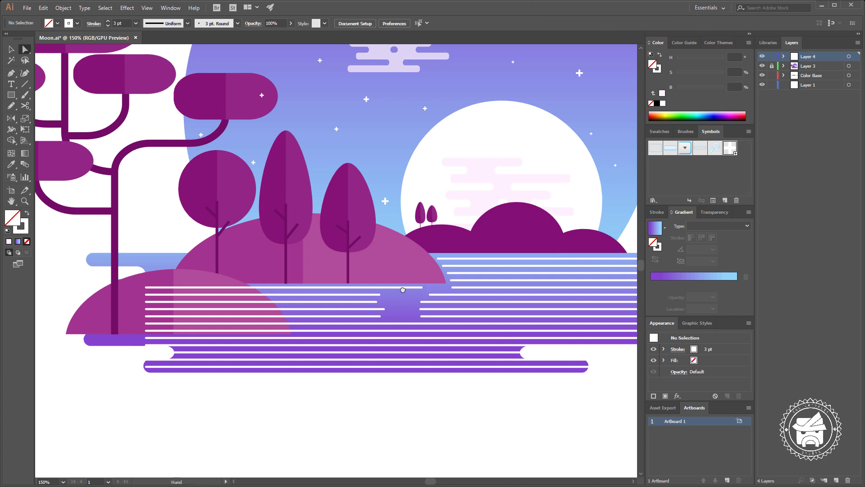
Step: Fill the five left-hand water stripes with a dark purple swatch
scroll(382, 289, left, 1)
key(v)
drag(387, 323, 383, 284)
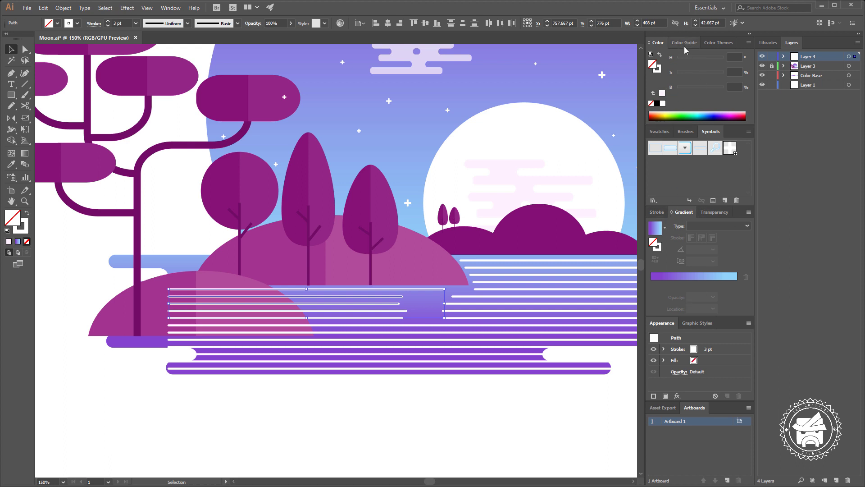
click(684, 42)
click(659, 131)
scroll(689, 176, down, 1)
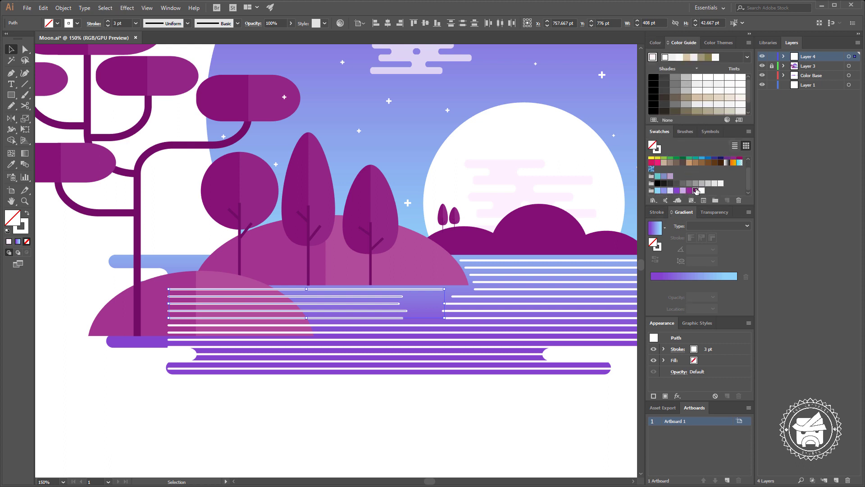
click(696, 191)
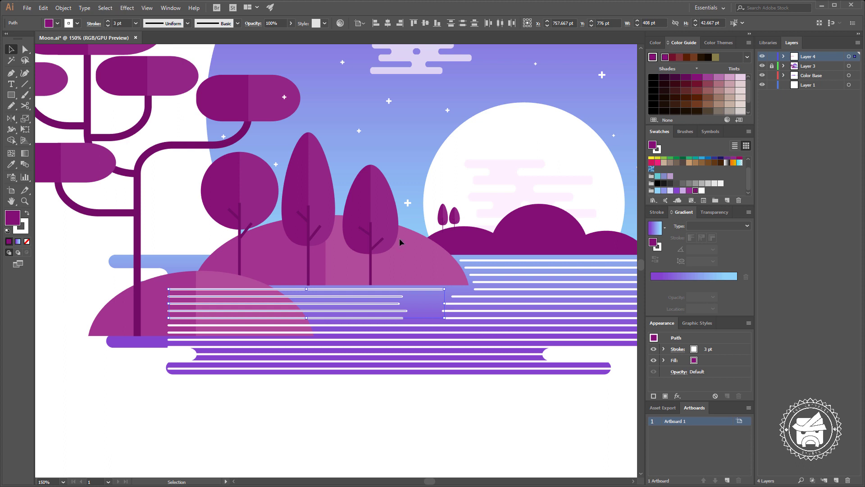
Step: Give the top water line a dark purple stroke
click(400, 289)
click(657, 42)
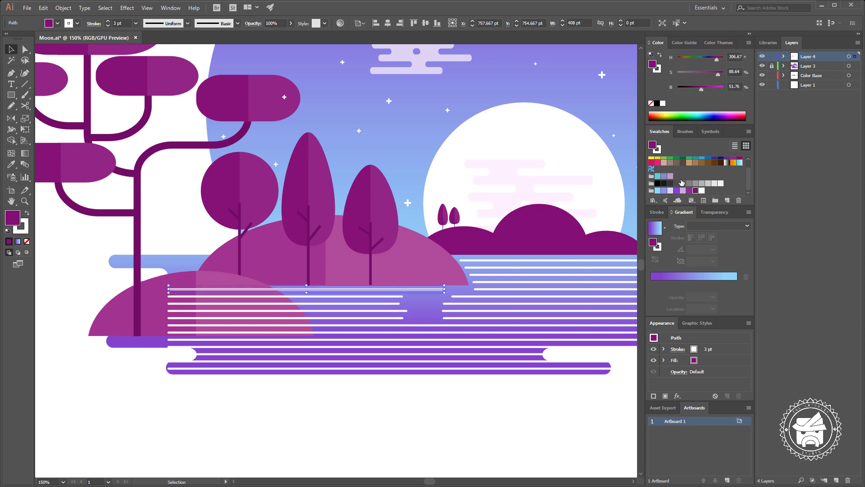
drag(658, 68, 657, 68)
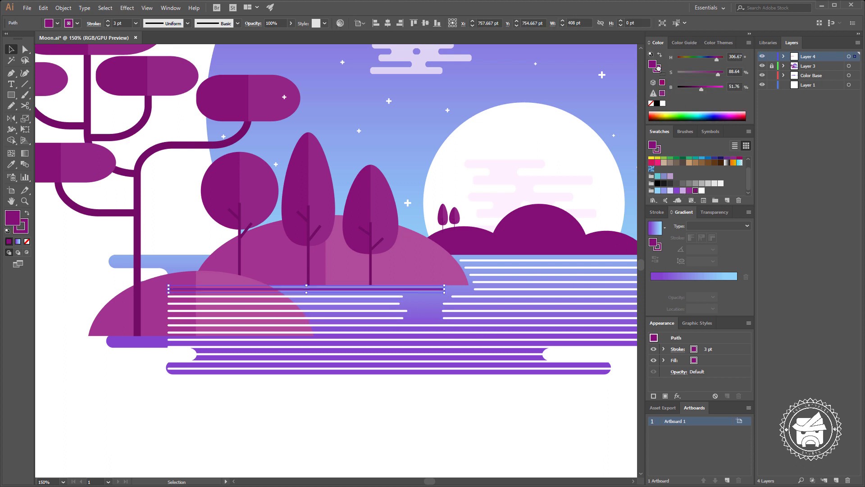
click(446, 170)
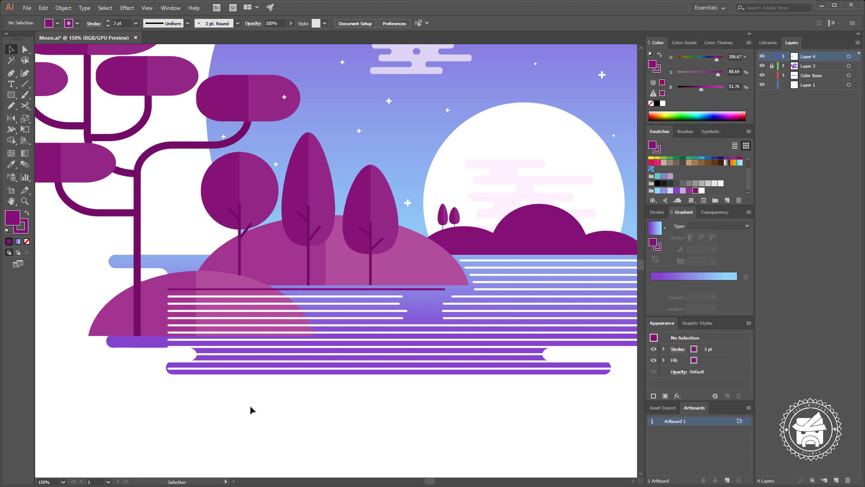
Step: Select all the water lines and hide them with Ctrl+3
key(ctrl+minus)
key(ctrl+minus)
key(ctrl+plus)
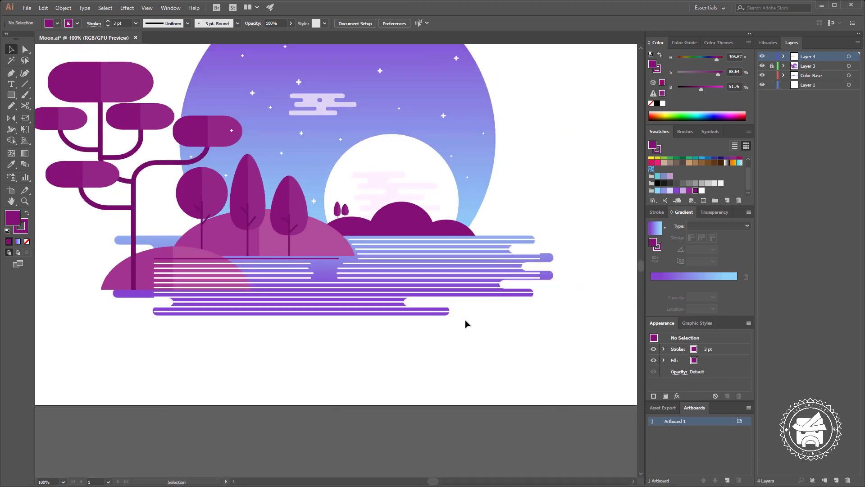
drag(543, 345, 209, 238)
key(ctrl+3)
key(ctrl+plus)
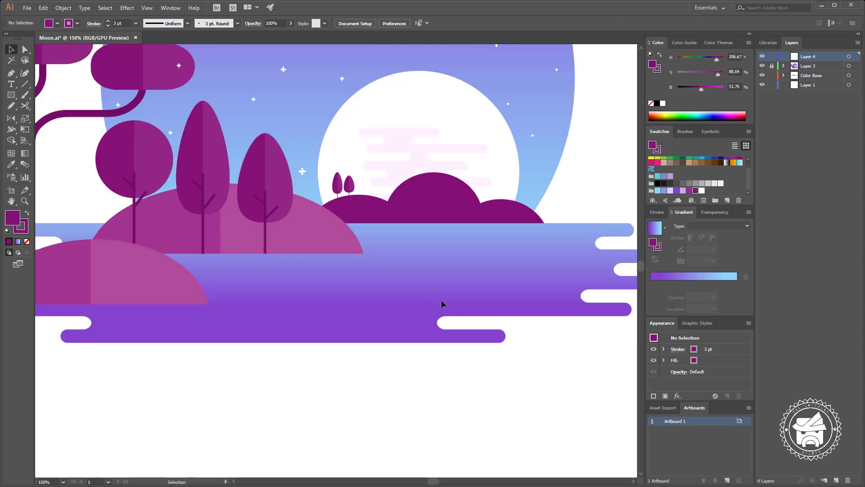
Step: Draw a horizontal Pen line across the water below the back hills
key(p)
click(335, 238)
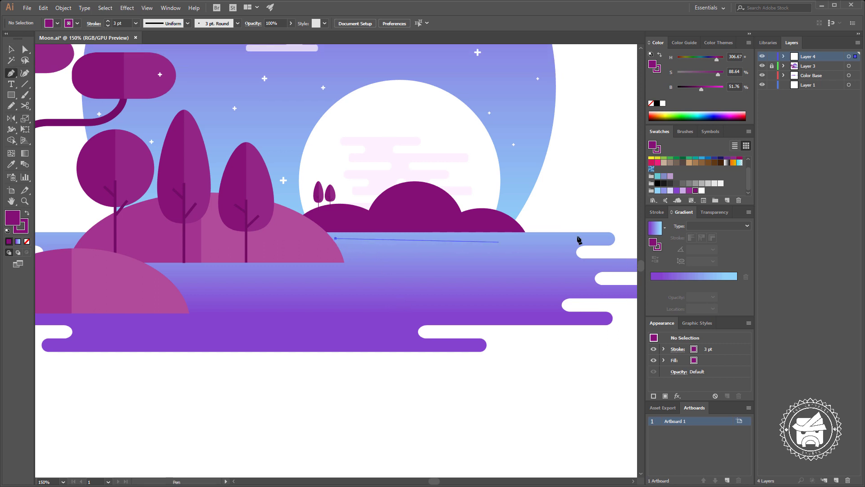
shift+click(595, 237)
key(v)
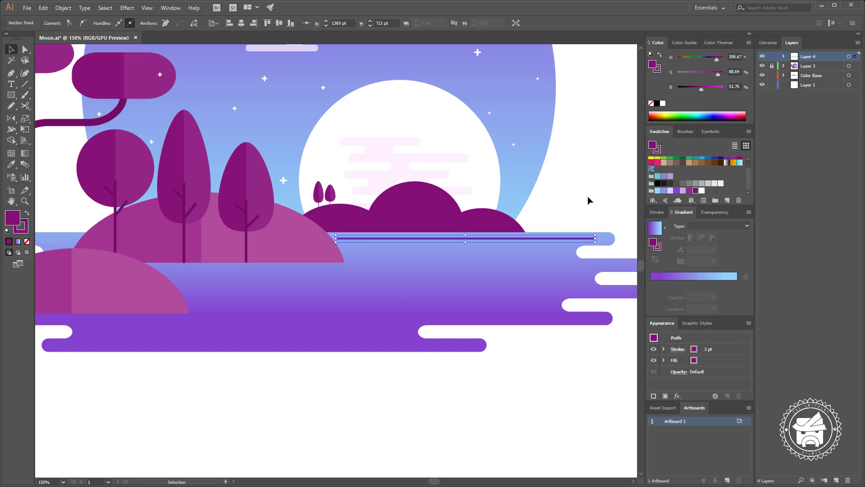
click(589, 200)
Step: Cut the new line into dashes with Scissors at several points
key(c)
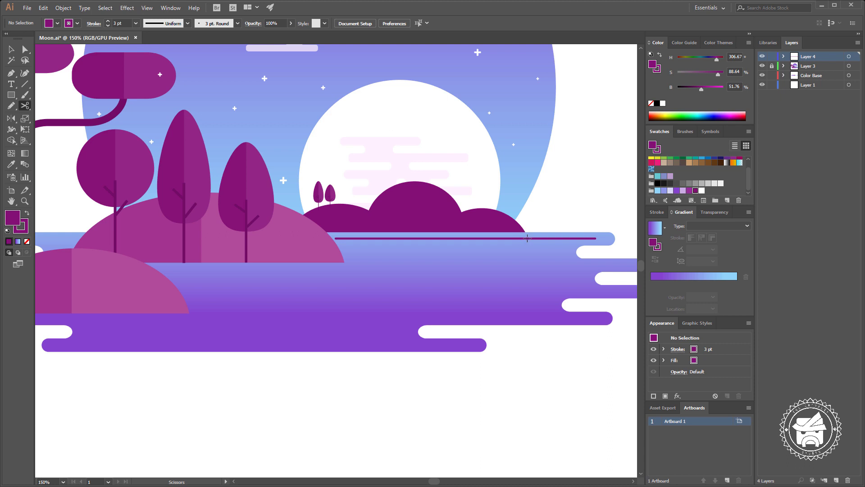
click(502, 238)
key(Return)
click(525, 238)
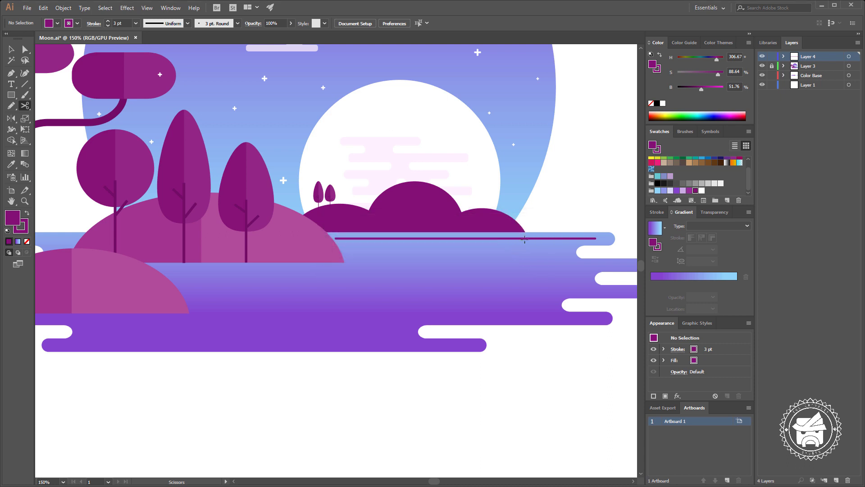
click(457, 238)
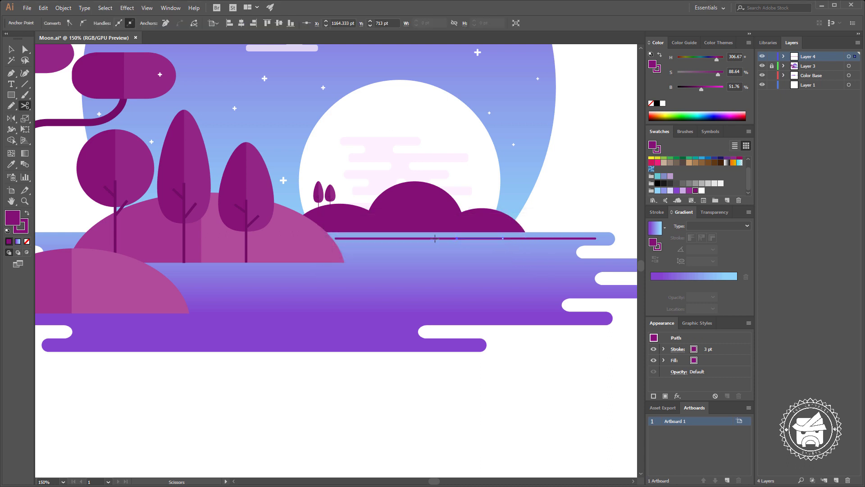
click(450, 239)
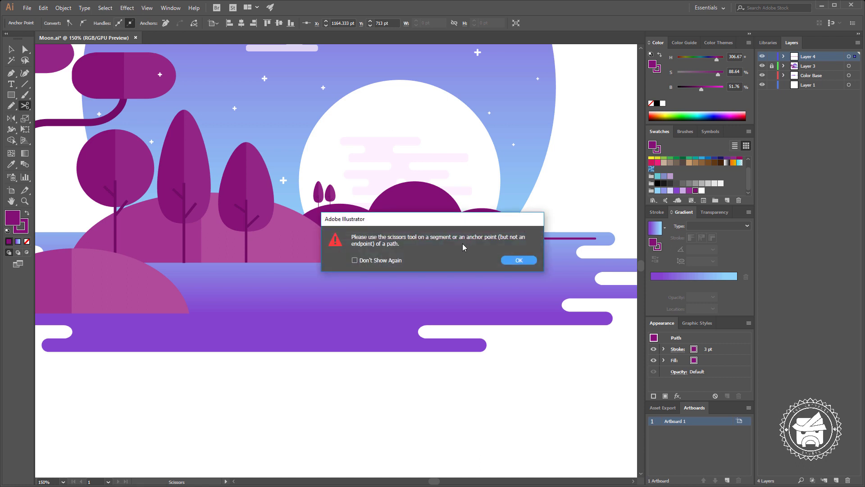
key(Return)
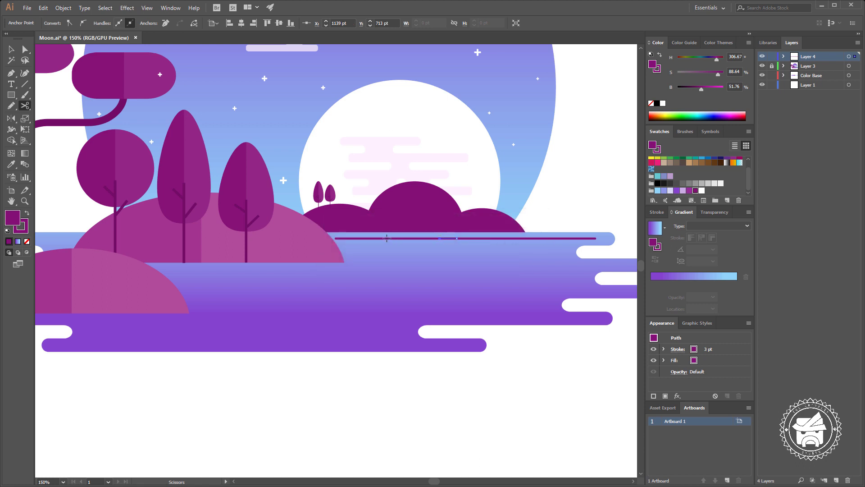
click(387, 237)
key(Return)
click(383, 238)
key(Return)
click(391, 238)
Step: Delete a short piece to leave a gap, nudge the middle dash right, and select three dashes
key(v)
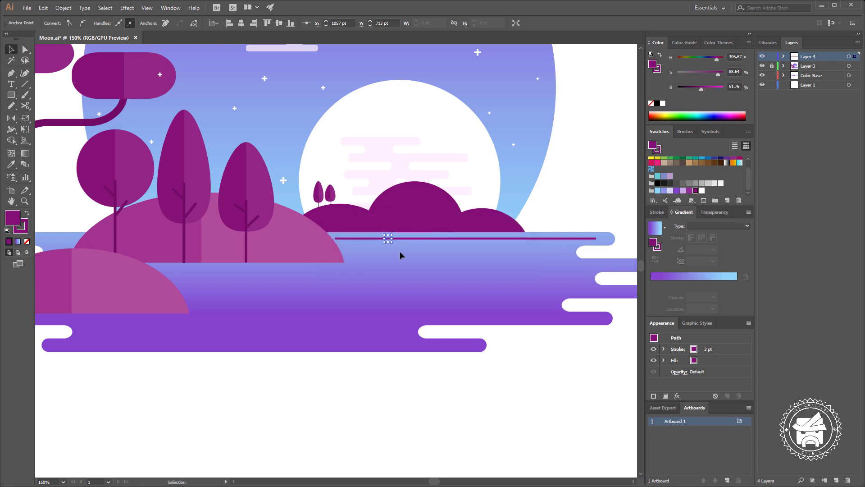
click(521, 239)
key(Delete)
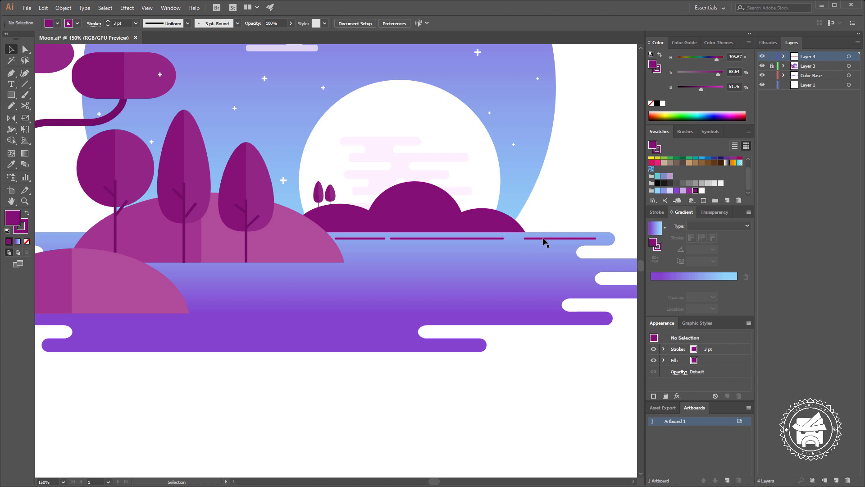
click(470, 239)
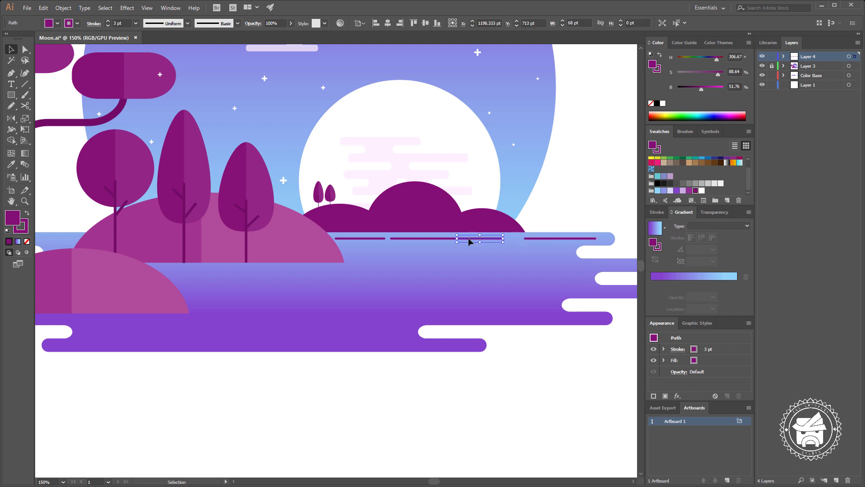
key(shift+Right)
key(shift+Right)
drag(332, 234, 421, 240)
Step: Make the three selected waterline dashes a white stroke with no fill
click(651, 104)
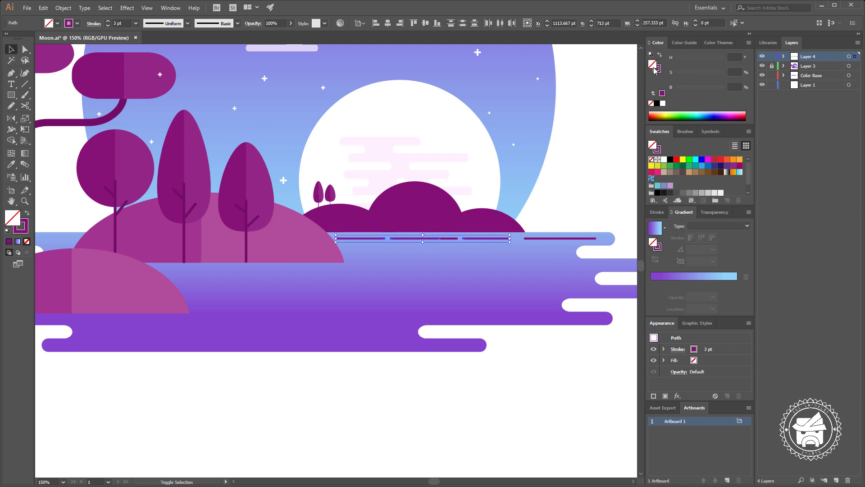
key(x)
click(663, 103)
click(499, 223)
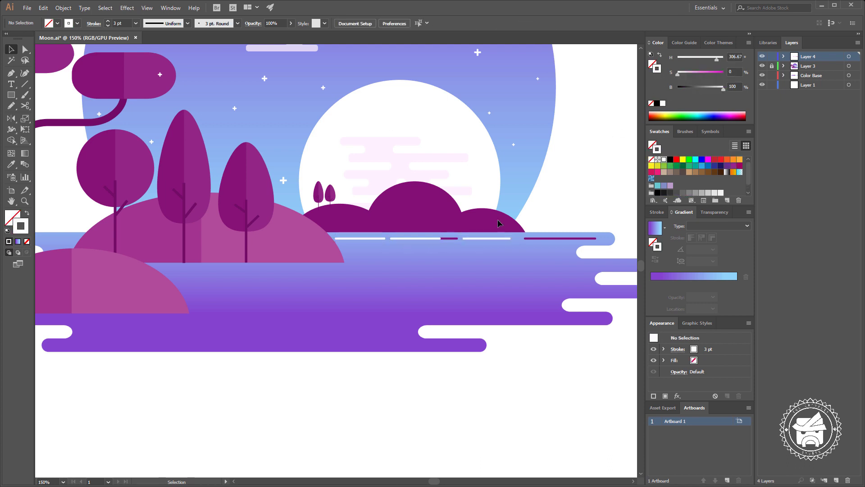
Step: Eyedropper the white dash style onto the short purple dash
click(449, 238)
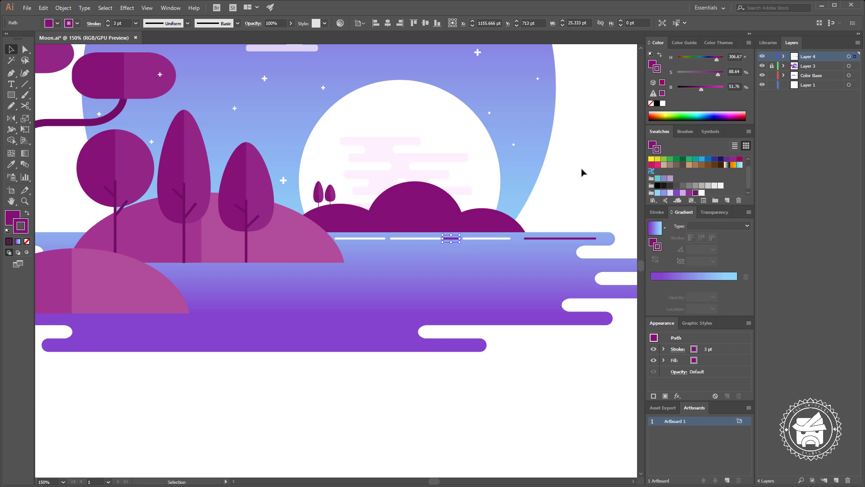
click(586, 180)
click(455, 238)
key(i)
click(490, 238)
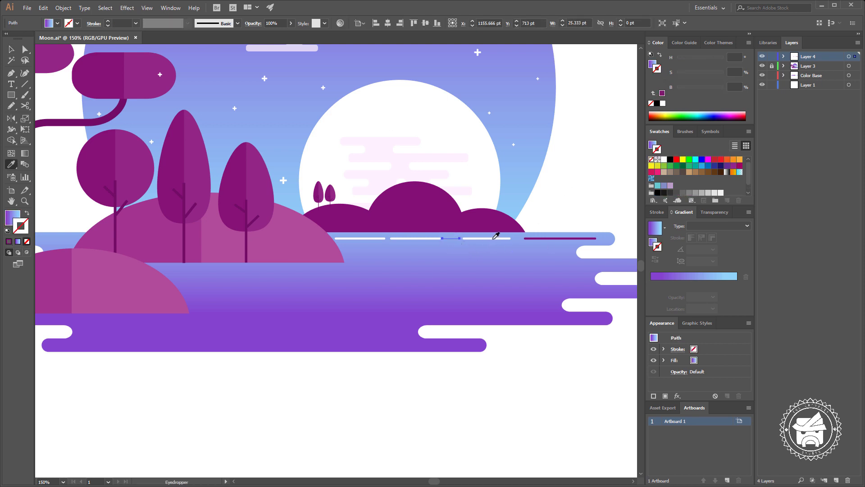
key(v)
key(Right)
key(Right)
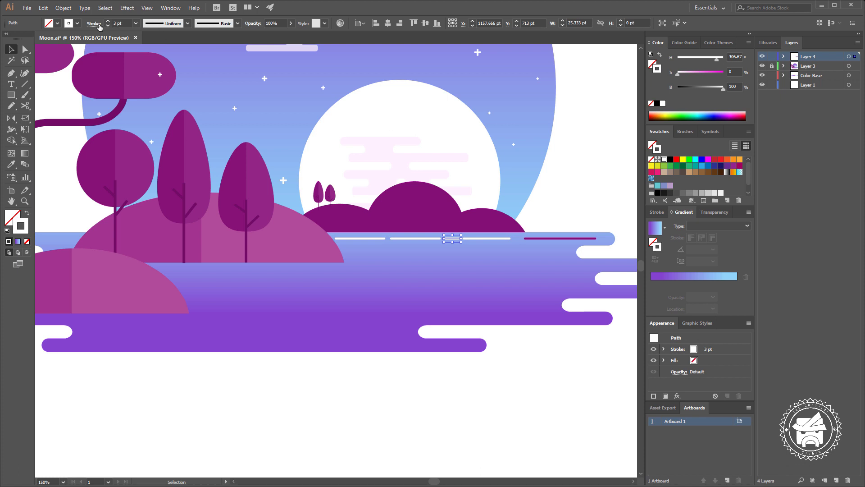
Step: Stretch the short white dash rightward to 68 pt to match the others
click(96, 24)
click(45, 47)
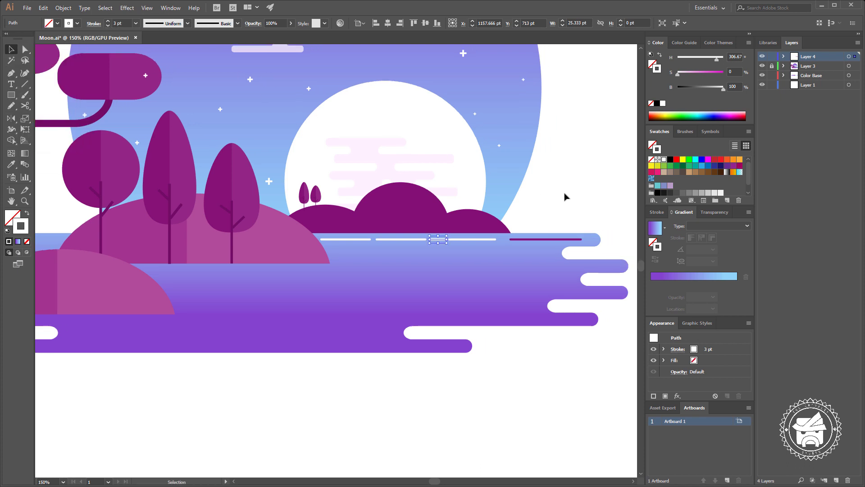
drag(448, 239, 500, 235)
click(587, 186)
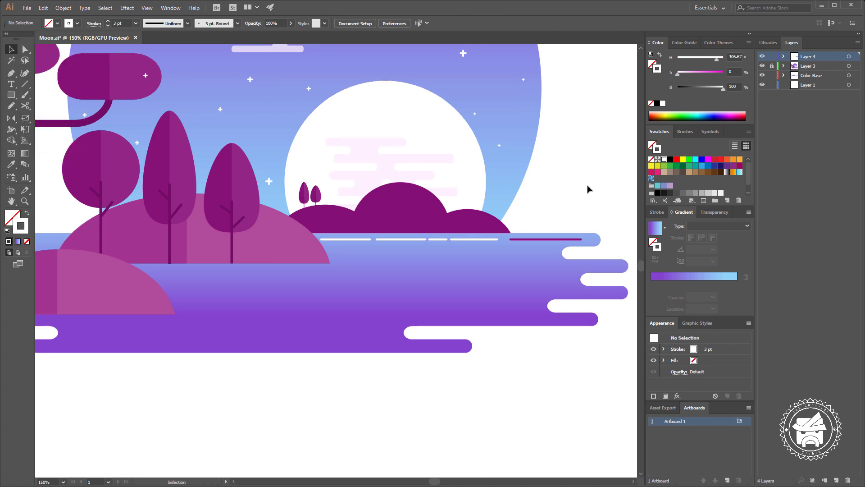
key(ctrl+minus)
key(ctrl+plus)
scroll(496, 212, right, 1)
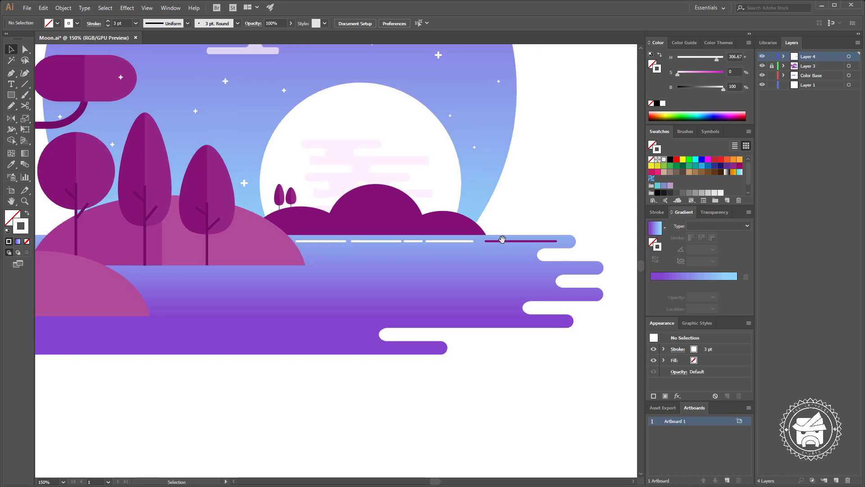
key(ctrl+plus)
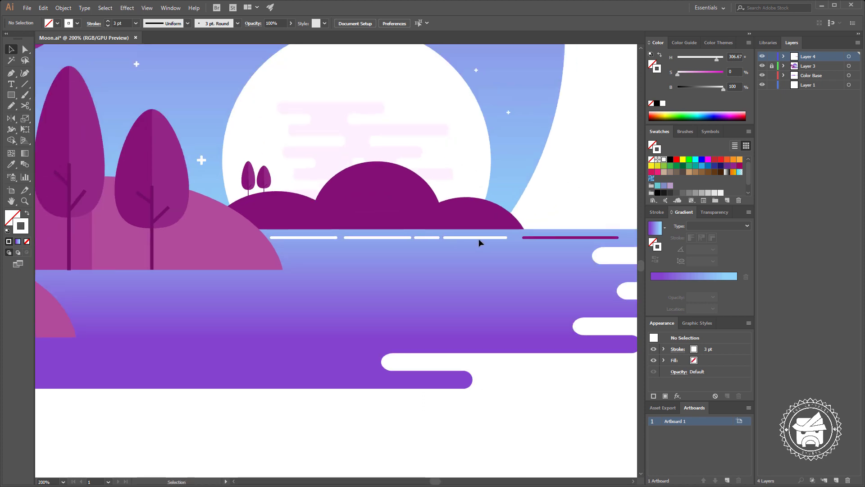
Step: Alt-drag the white dash downward and repeat with Ctrl+D to stack lines, shifting the upper ones left
drag(479, 239, 476, 246)
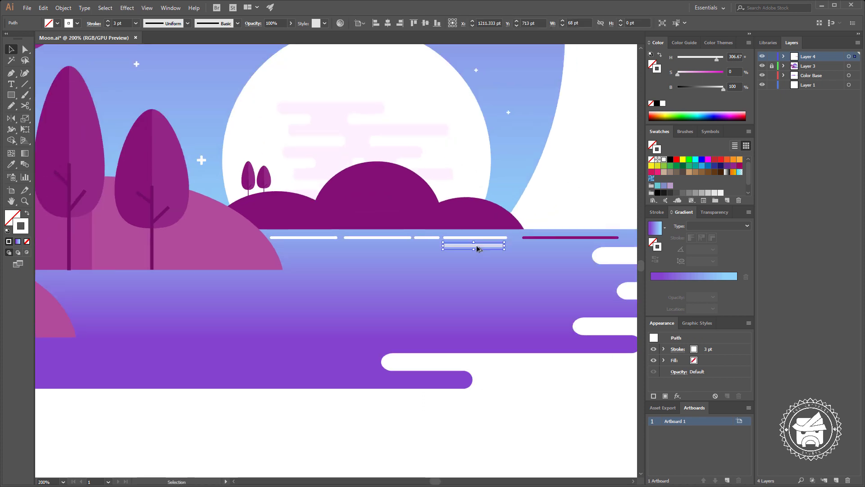
key(ctrl+d)
key(ctrl+d)
key(ctrl+d)
key(ctrl+d)
key(ctrl+d)
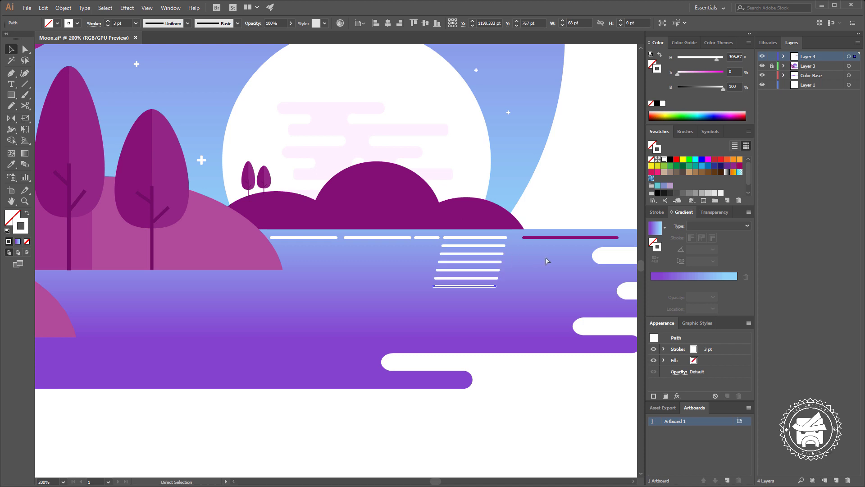
click(495, 253)
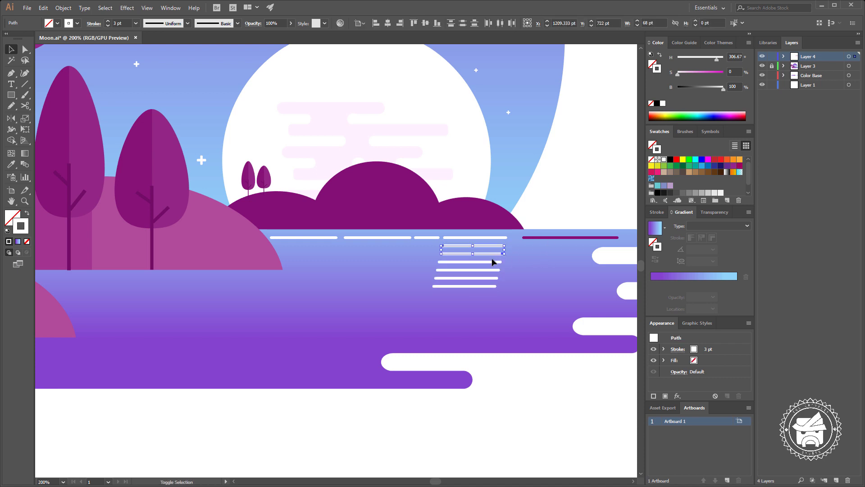
shift+click(490, 269)
drag(485, 289, 456, 289)
click(578, 204)
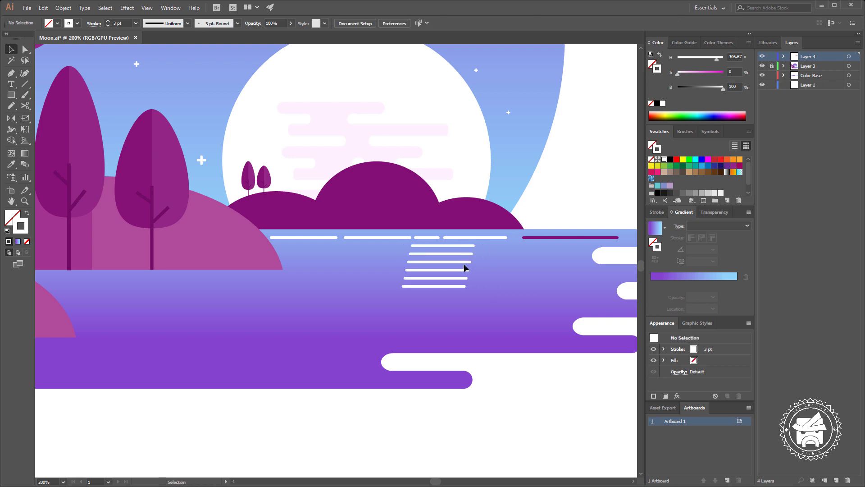
Step: Nudge the two lowest reflection lines left, then the bottom line further left
click(464, 263)
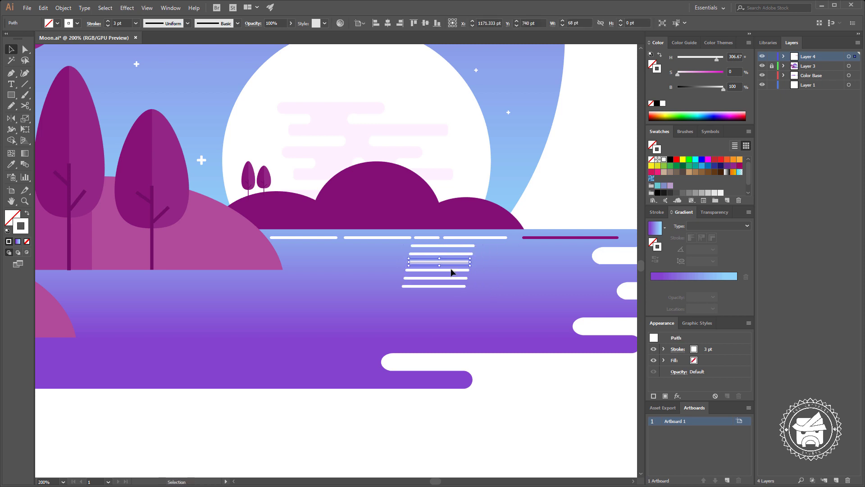
click(459, 274)
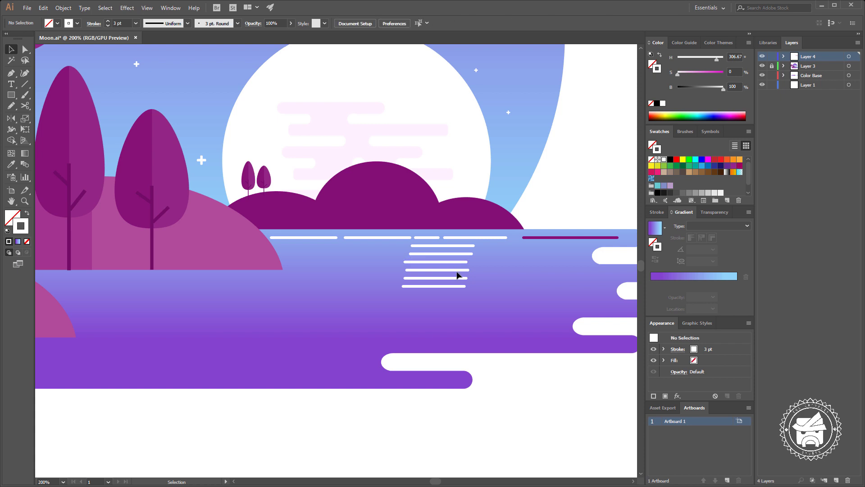
click(458, 274)
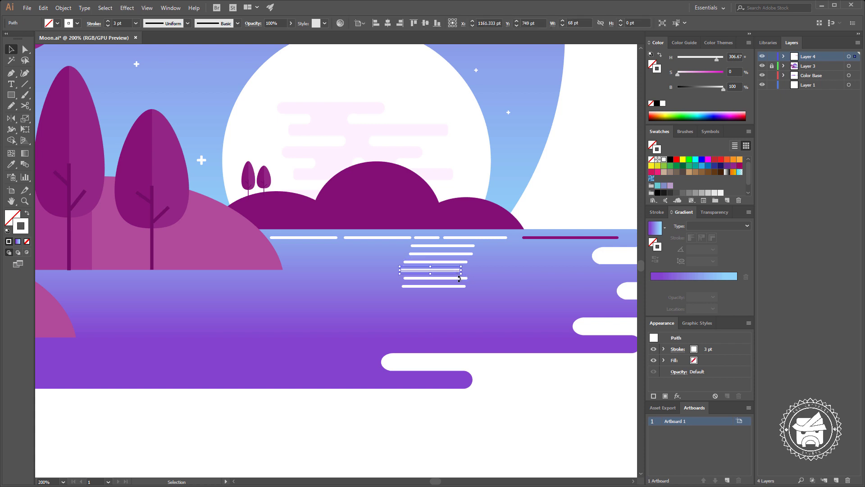
click(459, 282)
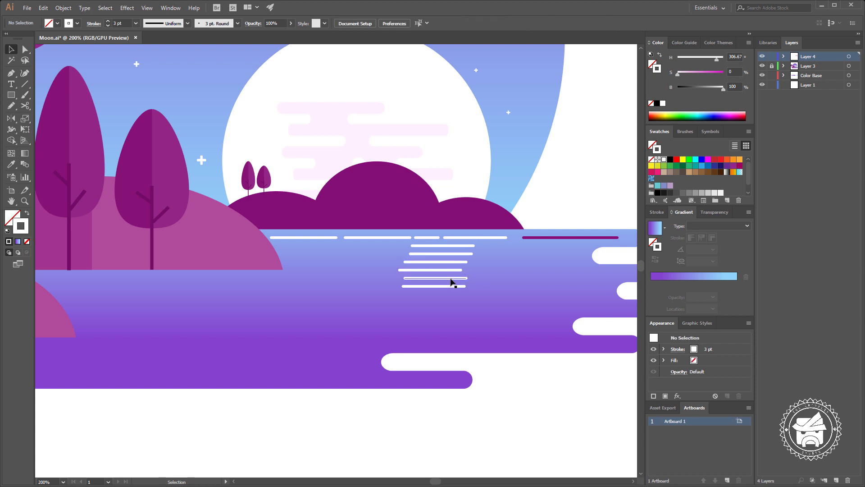
click(451, 279)
key(Left)
key(Left)
key(Left)
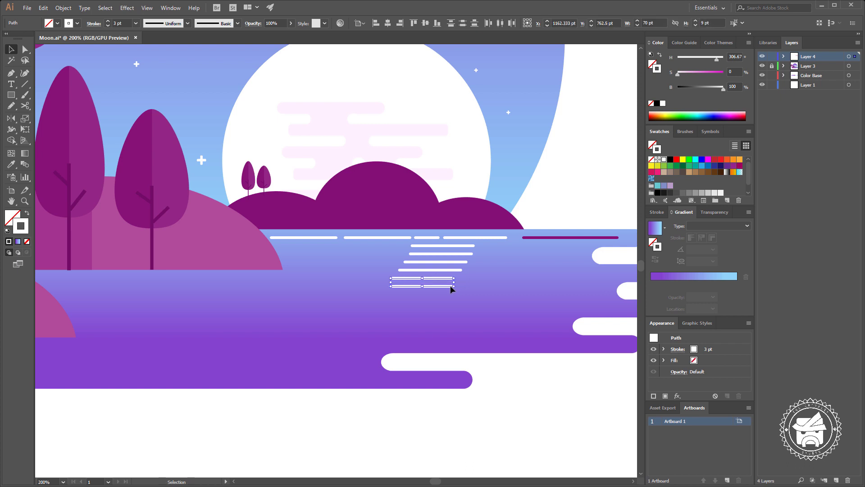
click(431, 289)
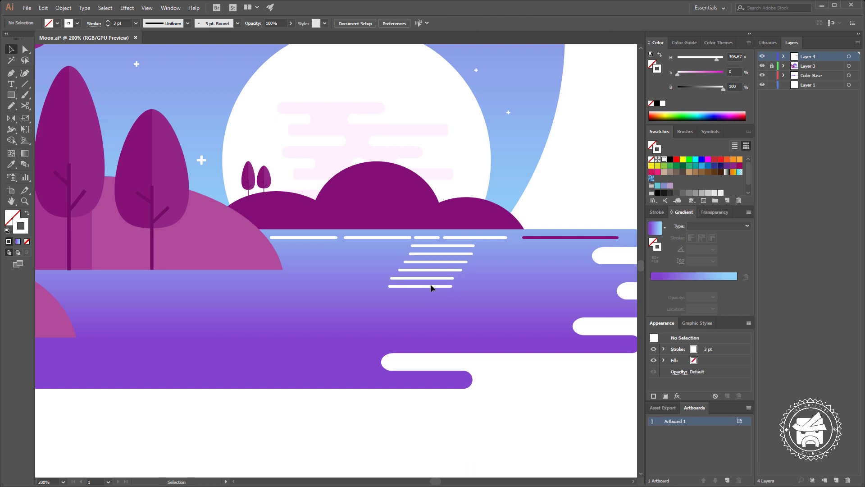
click(431, 287)
key(Left)
key(Left)
key(Left)
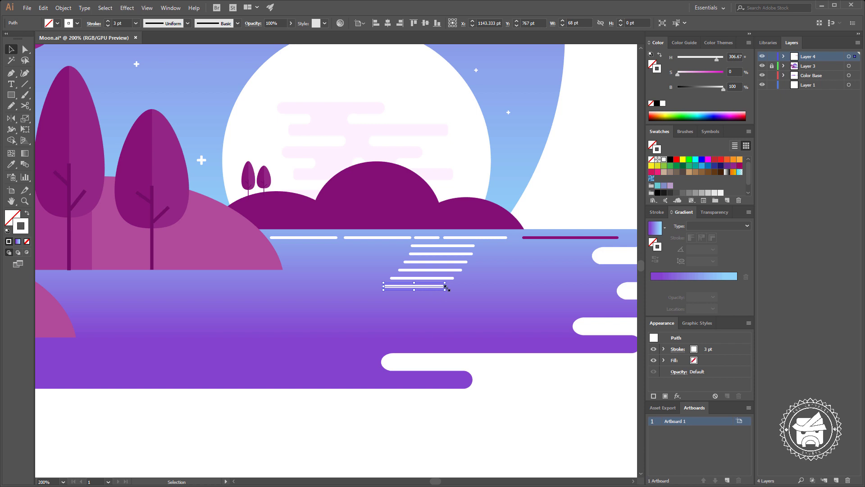
Step: Extend the second through seventh water lines further left by dragging their end points
key(a)
drag(411, 246, 276, 246)
drag(409, 254, 281, 253)
drag(404, 261, 289, 261)
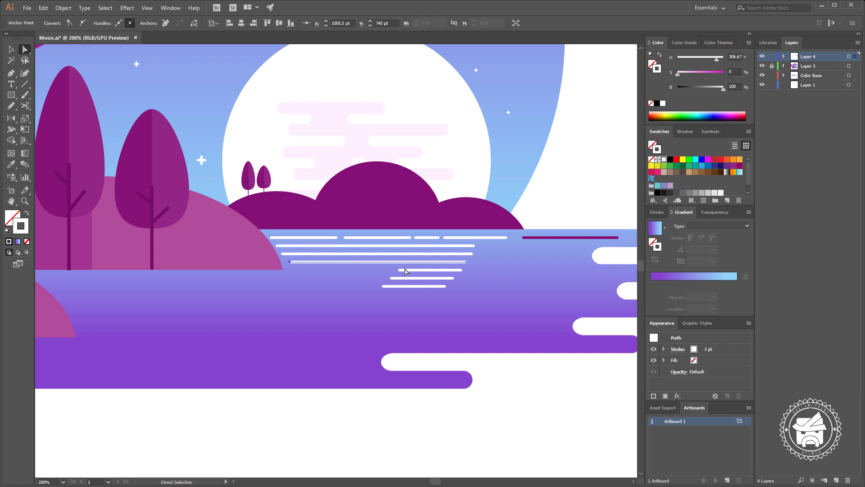
drag(400, 269, 293, 270)
drag(390, 278, 283, 278)
drag(382, 286, 275, 286)
click(324, 293)
Step: Cut the second water line with Scissors at several points to open small gaps
key(c)
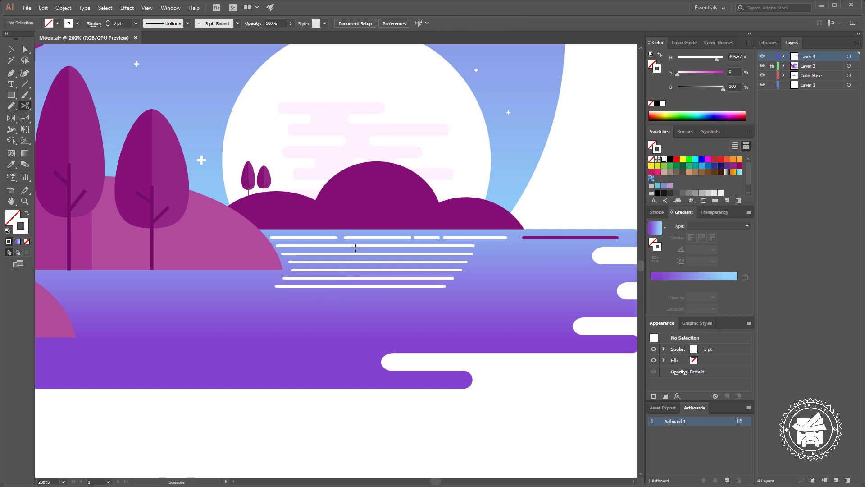
click(297, 245)
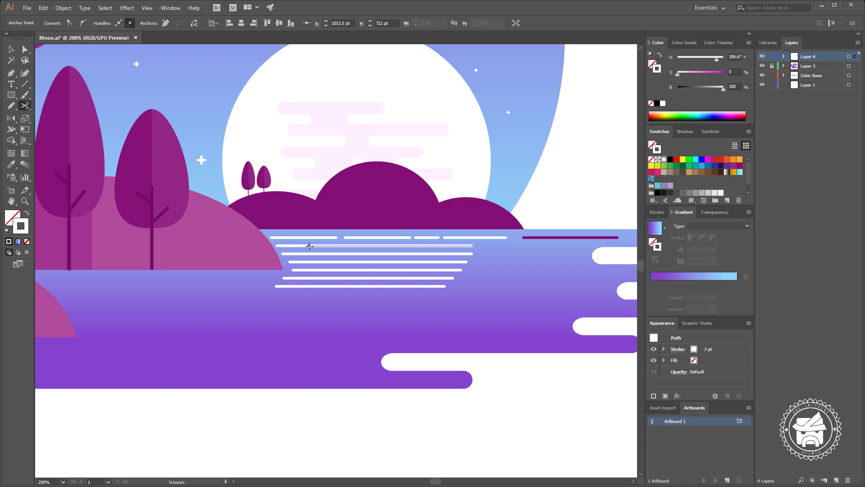
click(414, 245)
click(387, 245)
click(437, 245)
key(a)
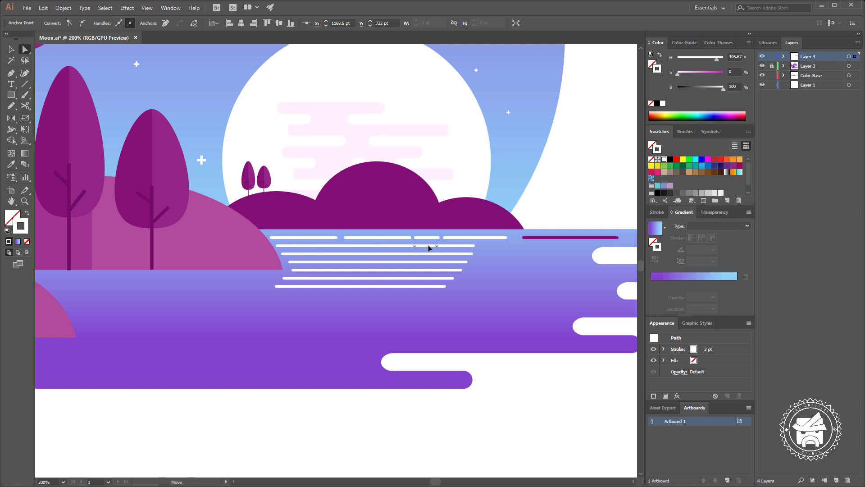
drag(372, 251, 377, 247)
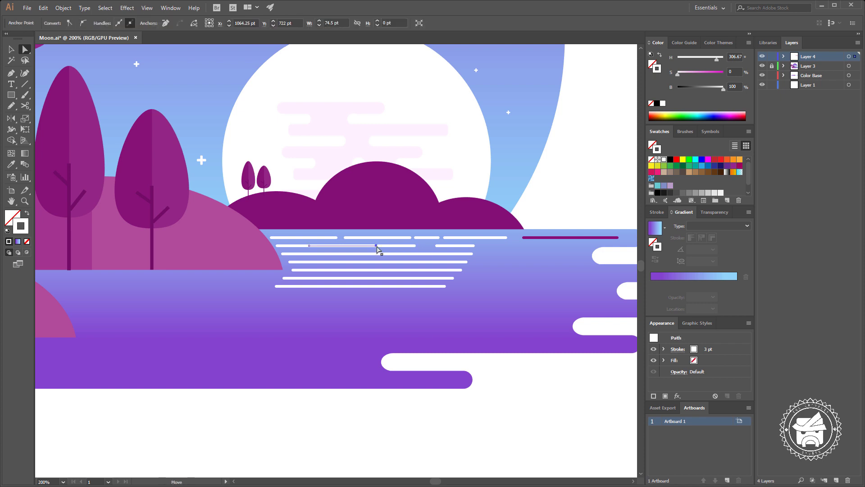
drag(299, 246, 309, 251)
click(326, 251)
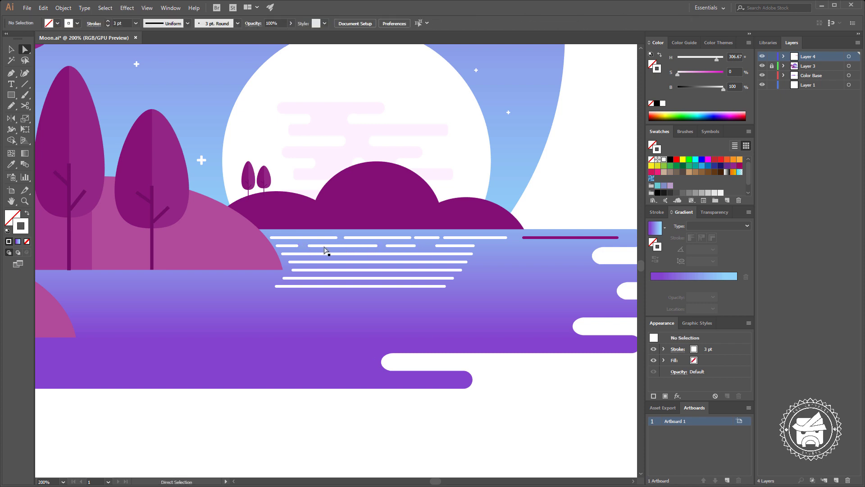
Step: Cut the third water line twice to split it into dashes
click(392, 254)
key(c)
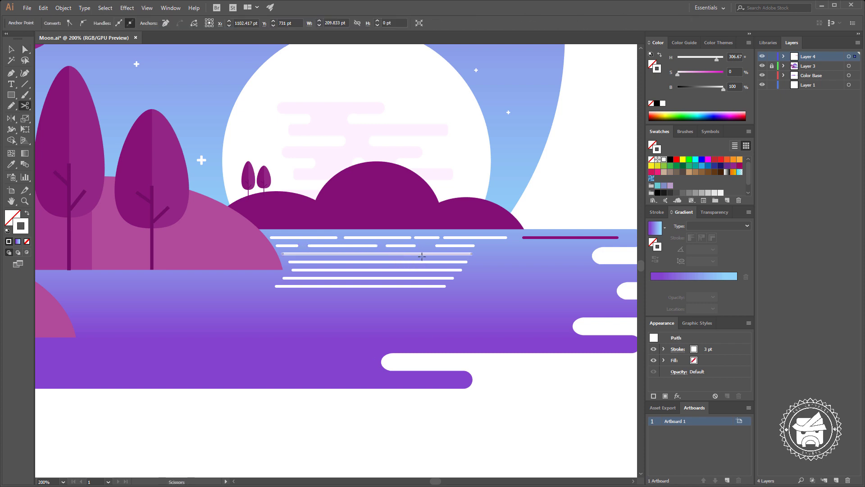
click(404, 253)
click(335, 253)
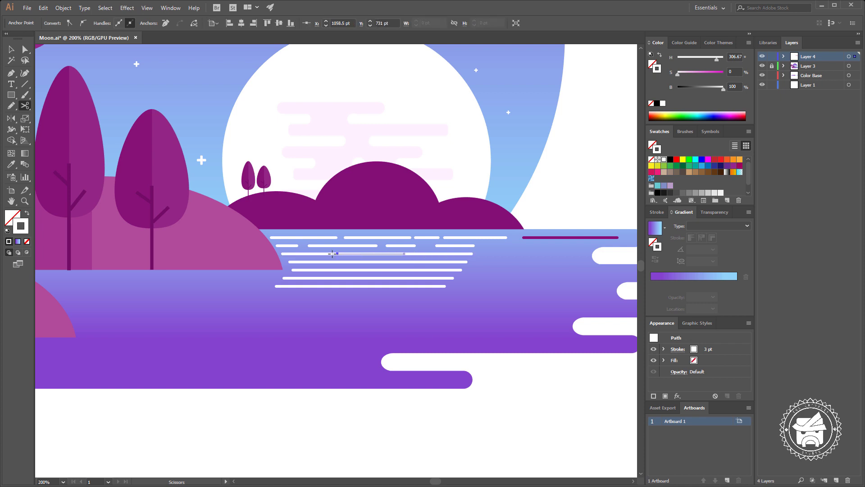
key(a)
key(ctrl+shift+a)
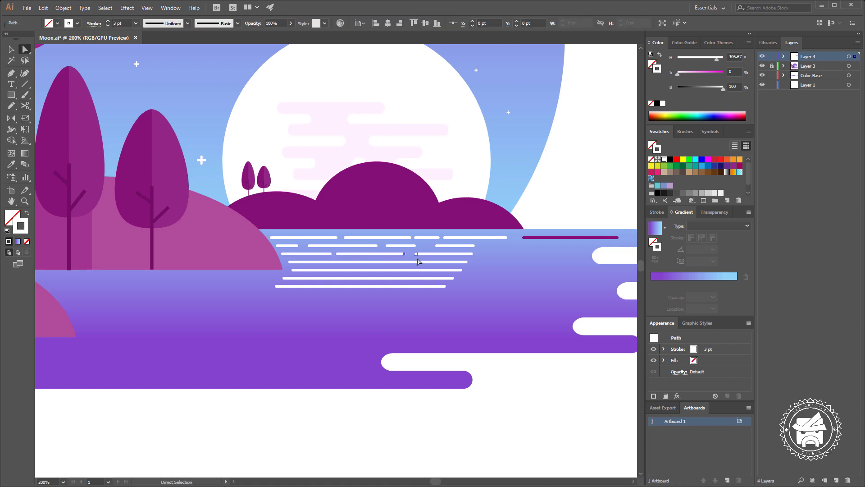
Step: Cut the fourth water line twice and delete the small middle piece to leave a gap
key(c)
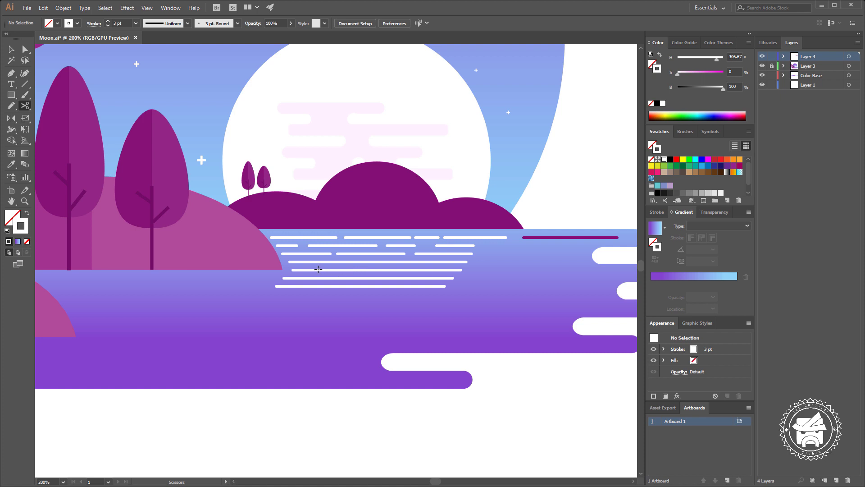
click(305, 261)
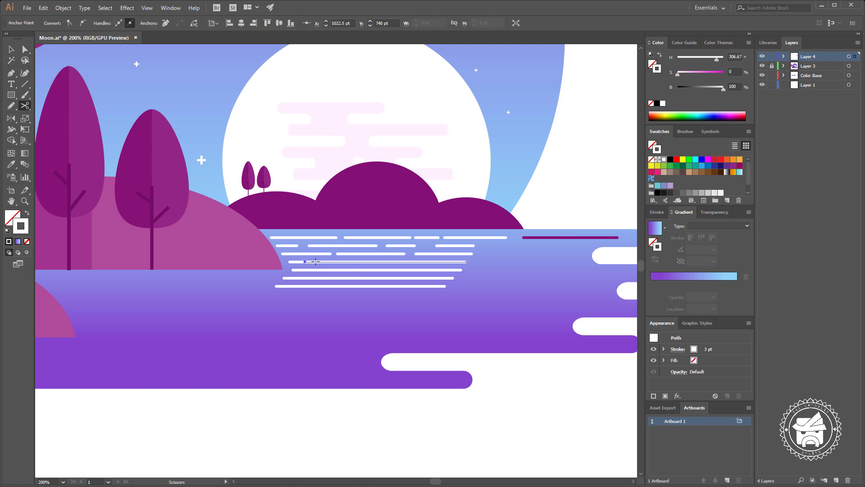
click(408, 262)
key(a)
click(411, 262)
key(Delete)
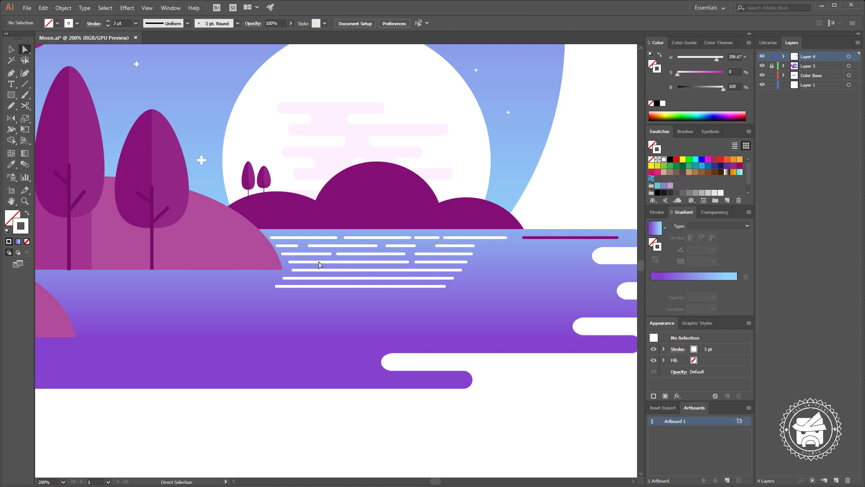
click(357, 276)
Step: Cut the fifth water line twice and remove a small piece to open a gap
key(c)
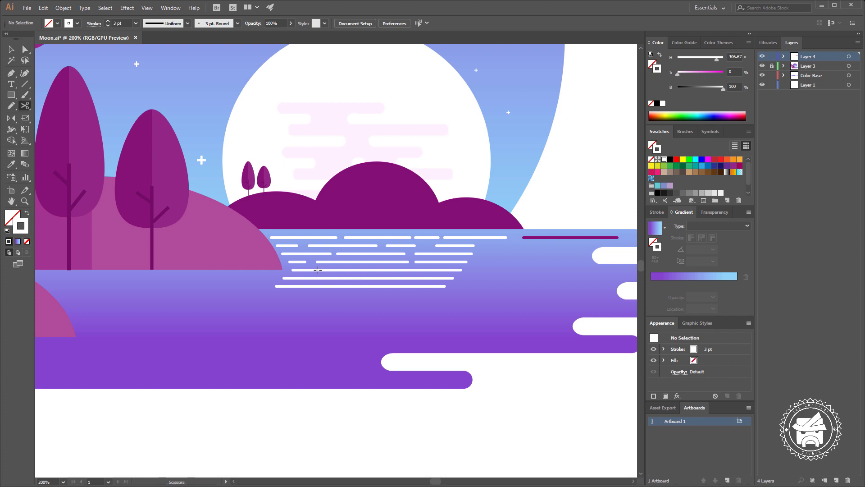
click(318, 269)
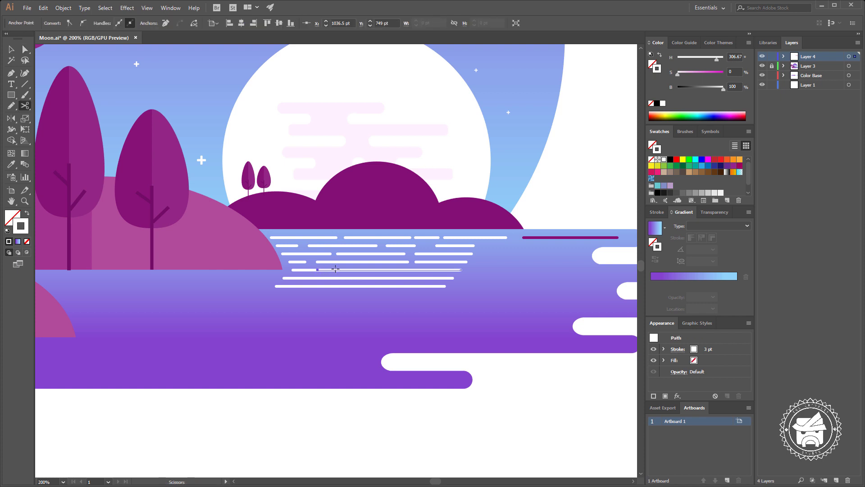
click(420, 269)
key(a)
key(Delete)
click(319, 270)
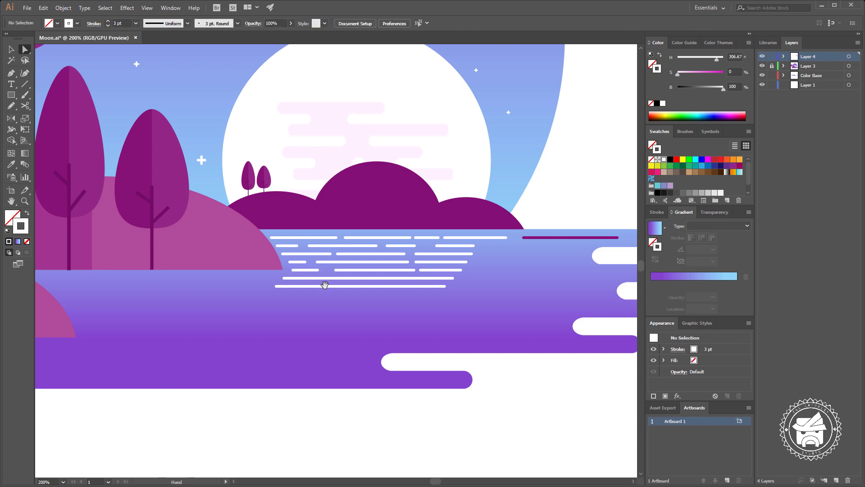
Step: Cut the sixth water line twice and delete both small pieces between the cuts
key(c)
click(324, 278)
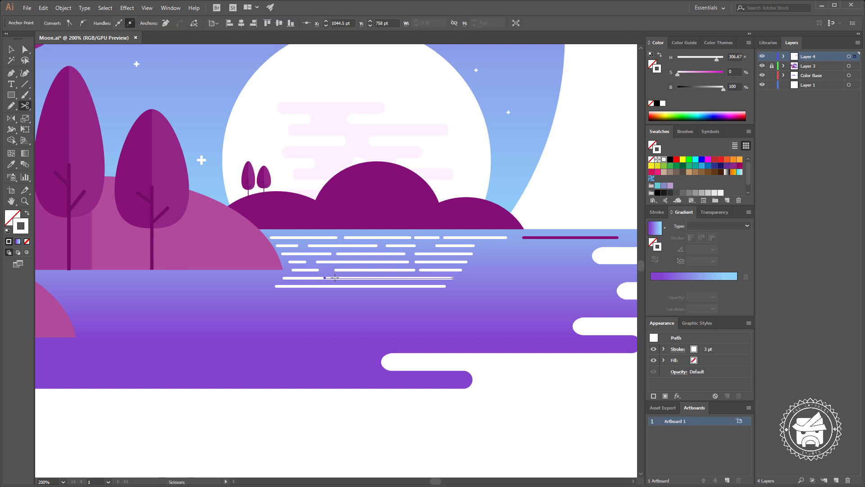
click(421, 278)
key(a)
click(424, 278)
key(Delete)
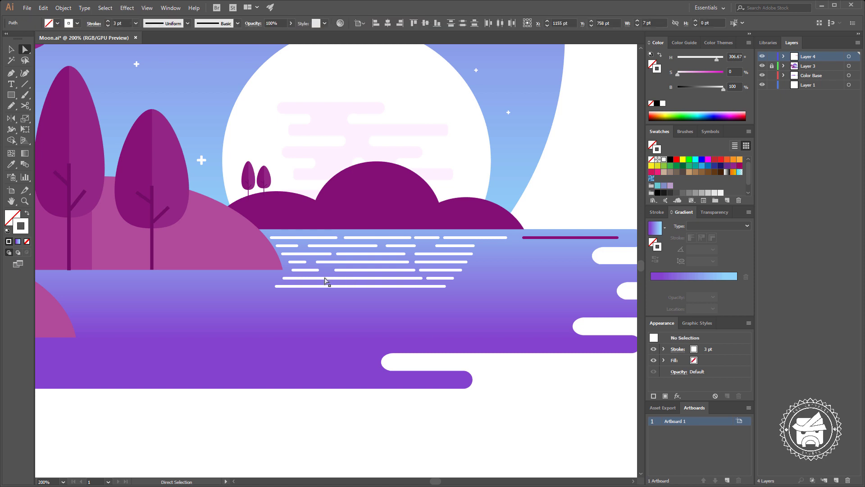
click(331, 278)
key(Delete)
key(c)
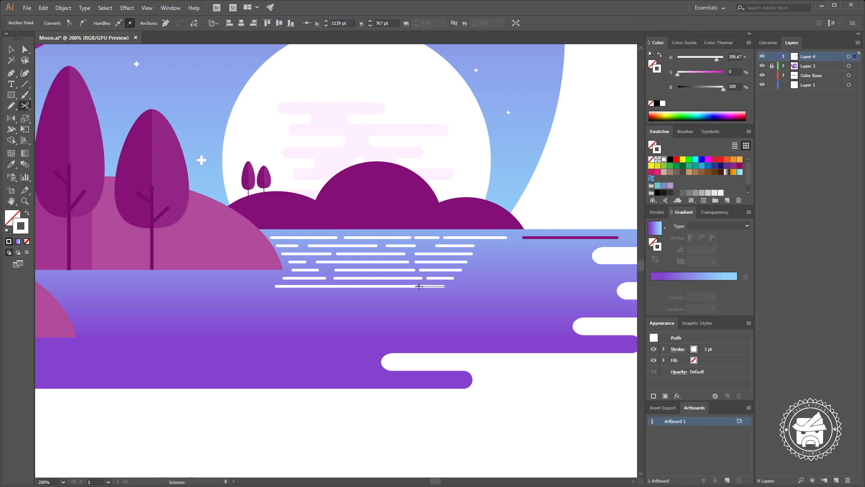
key(a)
Step: Move a short white dash further right along its row
drag(446, 285, 425, 290)
key(v)
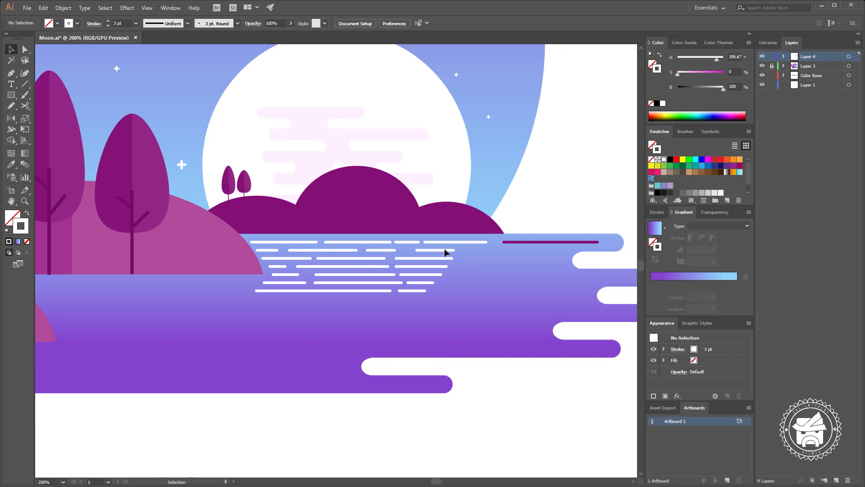
mouse_move(439, 253)
mouse_down()
mouse_move(497, 252)
mouse_move(467, 251)
mouse_up()
key(shift+Left)
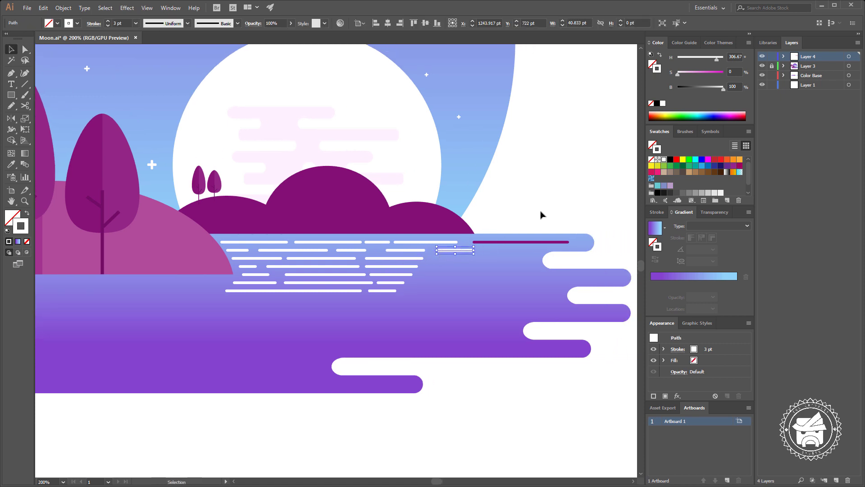
key(ctrl+shift+a)
key(a)
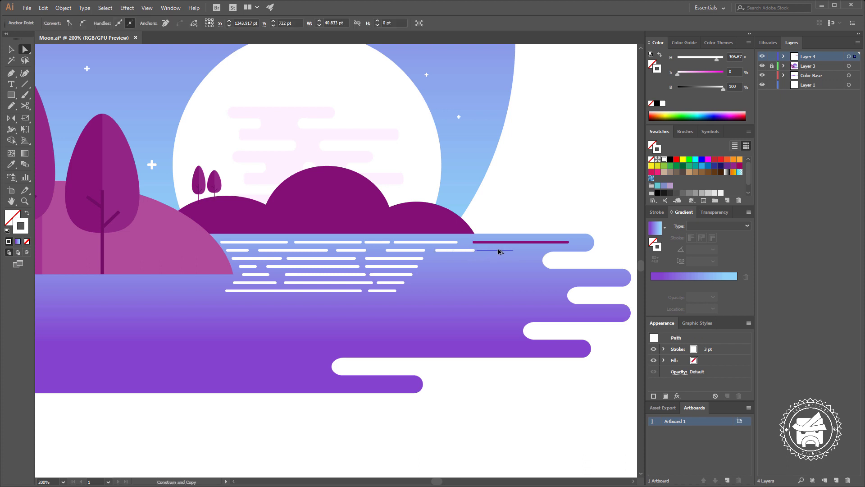
Step: Copy short dashes further right and shorten one by pulling its right end left
mouse_move(468, 251)
mouse_down()
mouse_move(517, 251)
mouse_move(485, 250)
mouse_up()
key(ctrl+shift+a)
key(v)
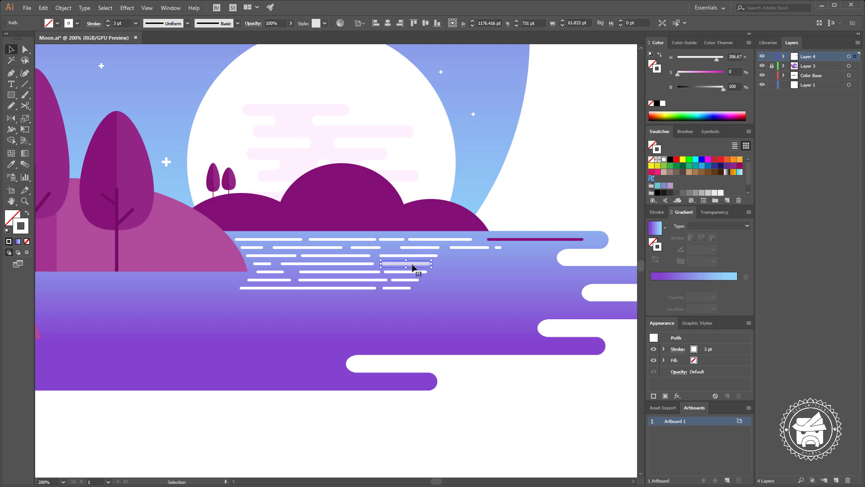
mouse_move(413, 264)
mouse_down()
mouse_move(519, 267)
mouse_move(442, 263)
mouse_up()
key(a)
click(473, 272)
key(v)
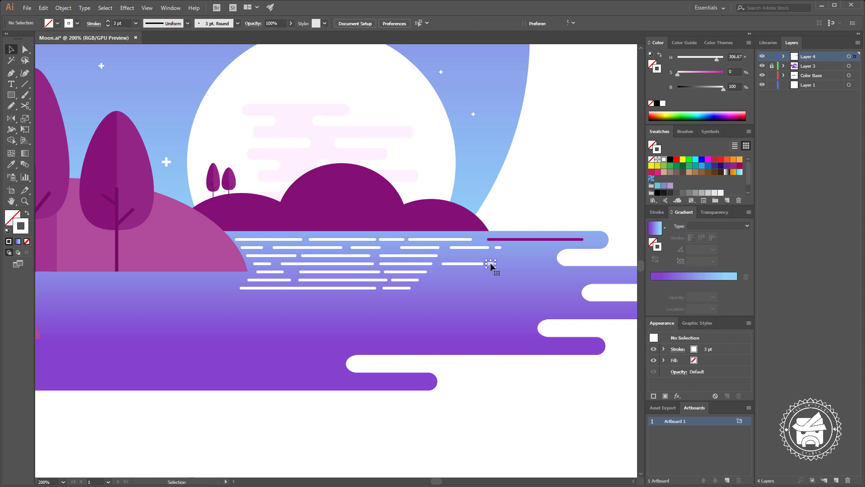
key(a)
mouse_move(496, 264)
mouse_down()
mouse_move(540, 268)
mouse_move(521, 264)
mouse_up()
click(569, 220)
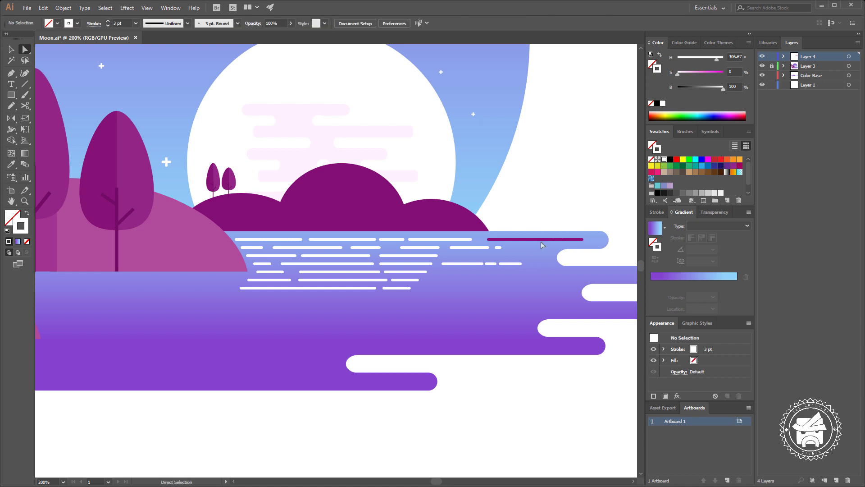
Step: Recolour the dark purple reflection line with a lighter purple swatch
click(541, 241)
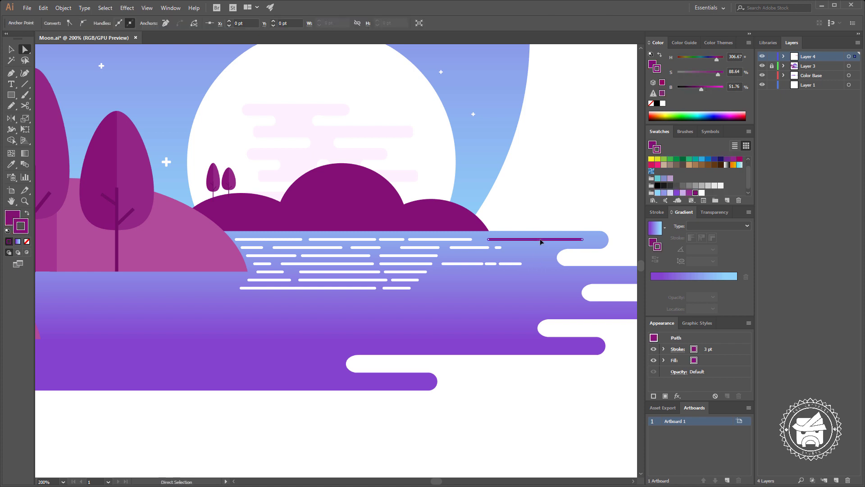
click(676, 192)
click(575, 199)
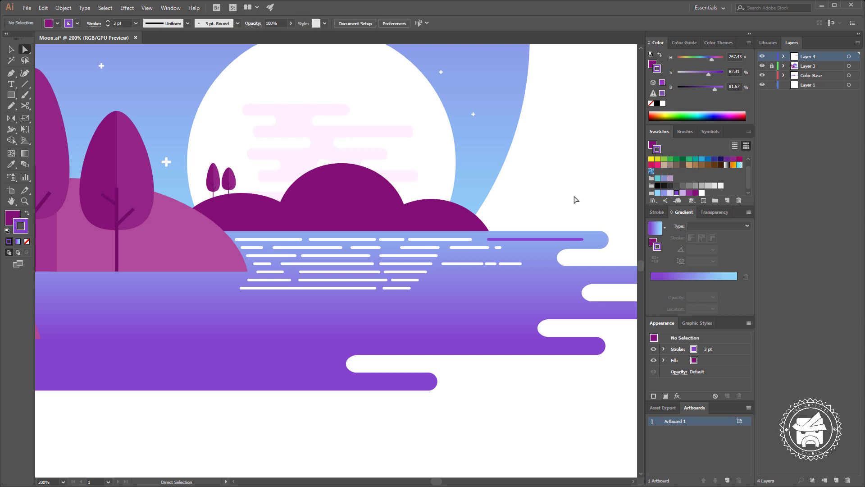
Step: Copy a white water dash further right and shorten it from its right end
scroll(493, 247, down, 3)
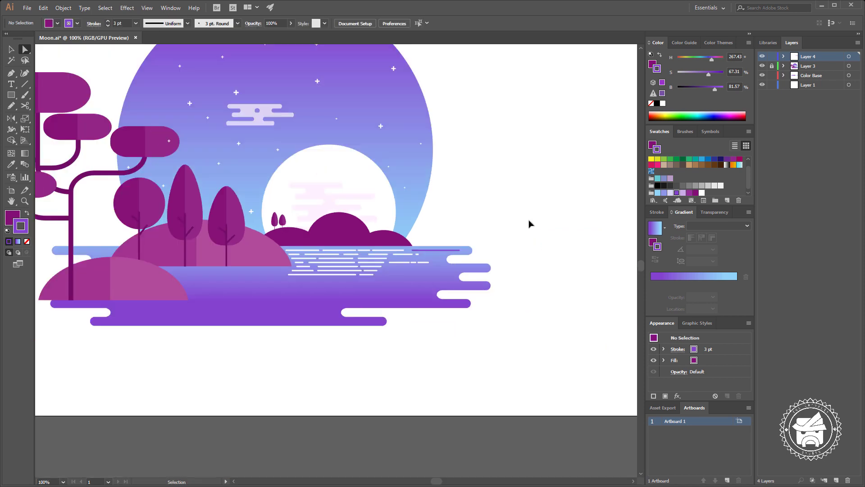
scroll(532, 230, up, 3)
drag(450, 252, 477, 248)
key(v)
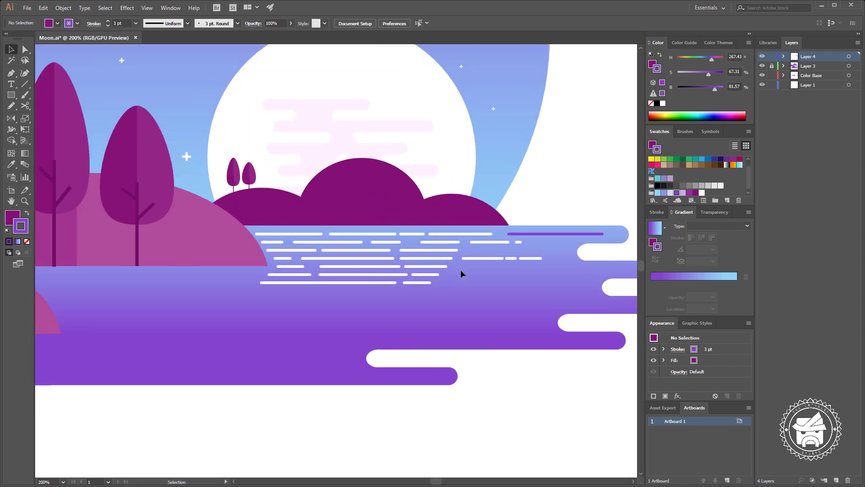
drag(423, 270, 471, 269)
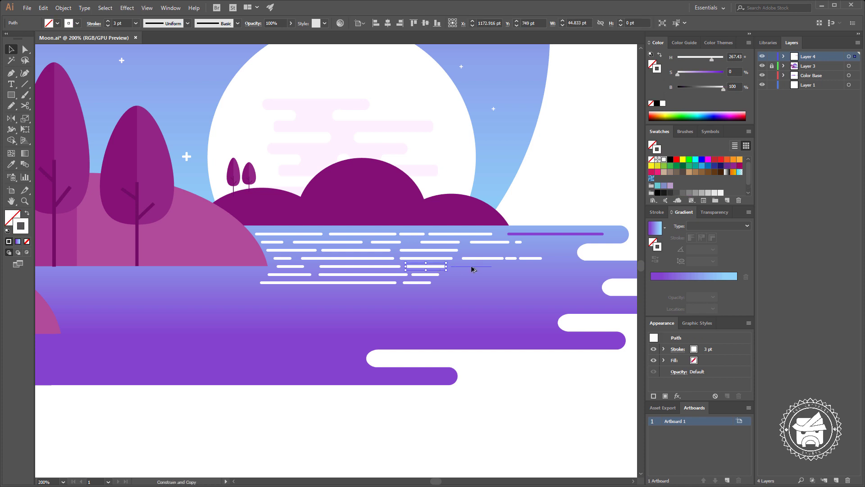
key(a)
drag(494, 267, 461, 270)
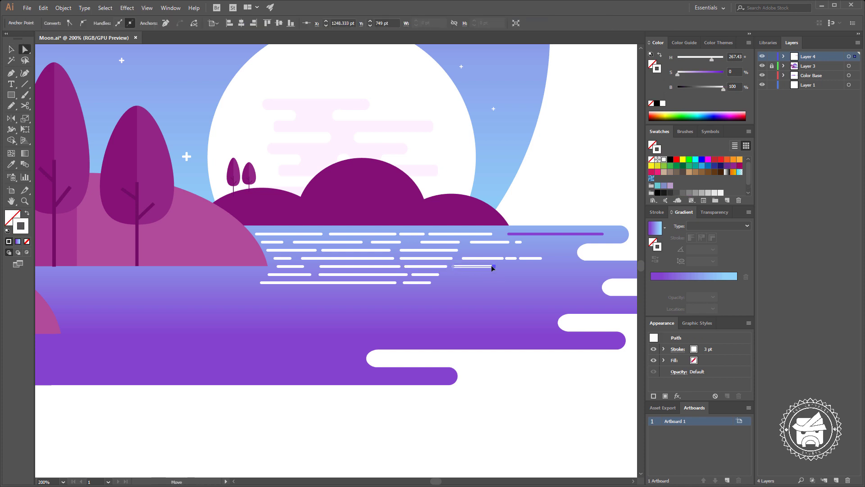
Step: Copy a neighbouring dash to the right and eyedropper the 3 pt stroke onto it
key(v)
click(430, 271)
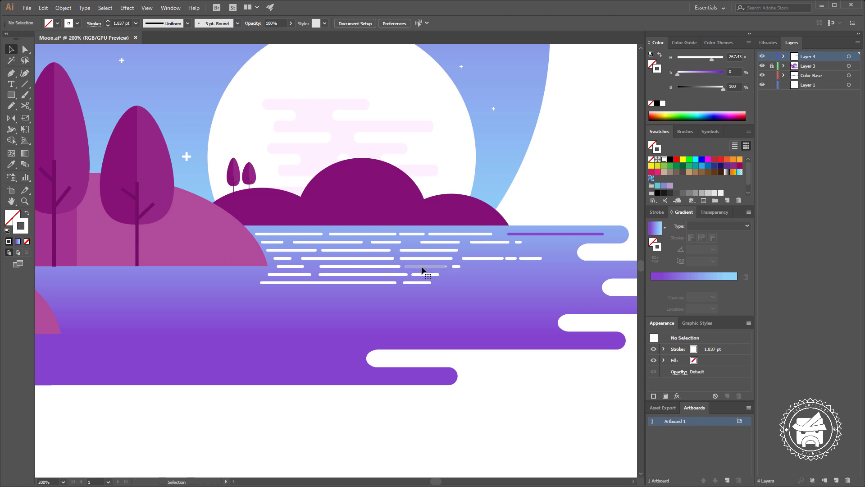
drag(423, 270, 476, 270)
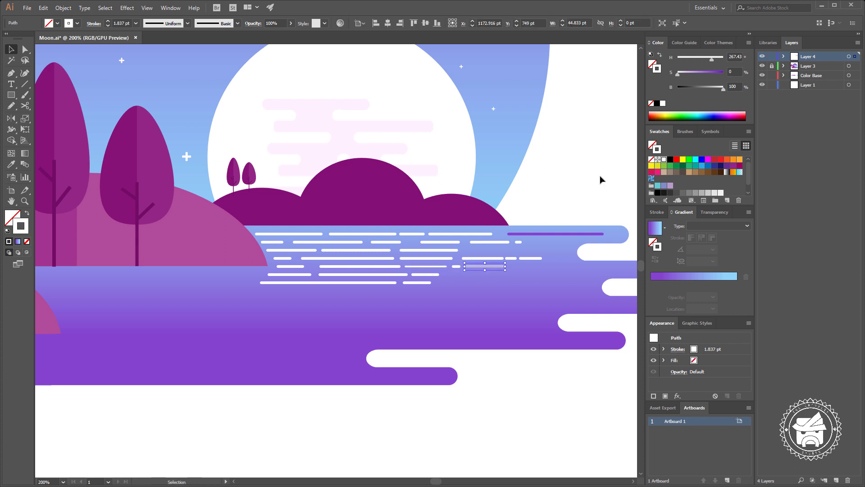
click(599, 177)
key(a)
click(470, 270)
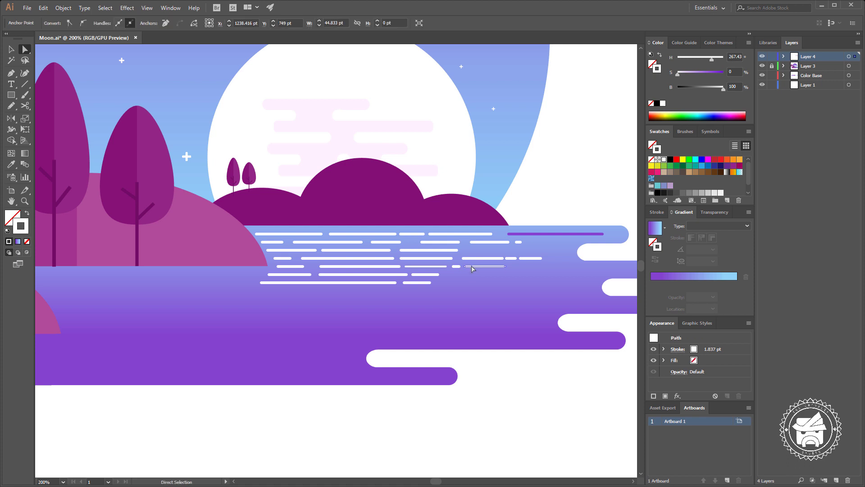
key(i)
click(478, 258)
key(v)
click(554, 206)
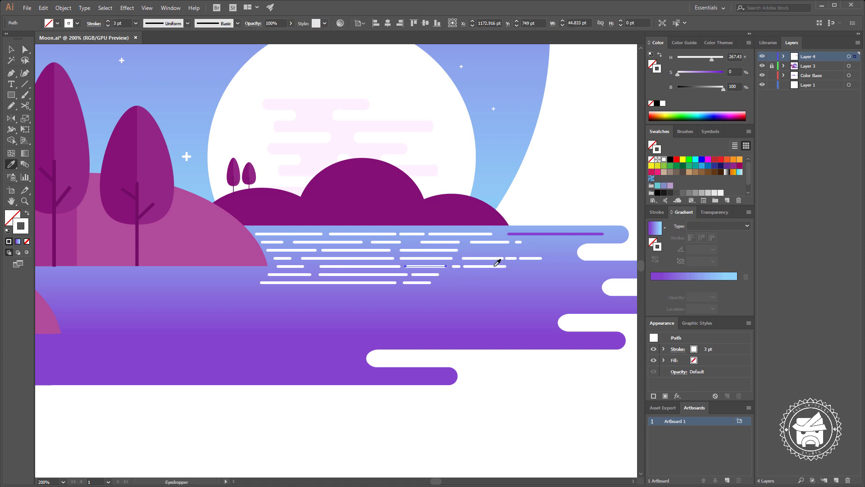
Step: Add another copy of a short white dash further right on the lower row
key(a)
key(v)
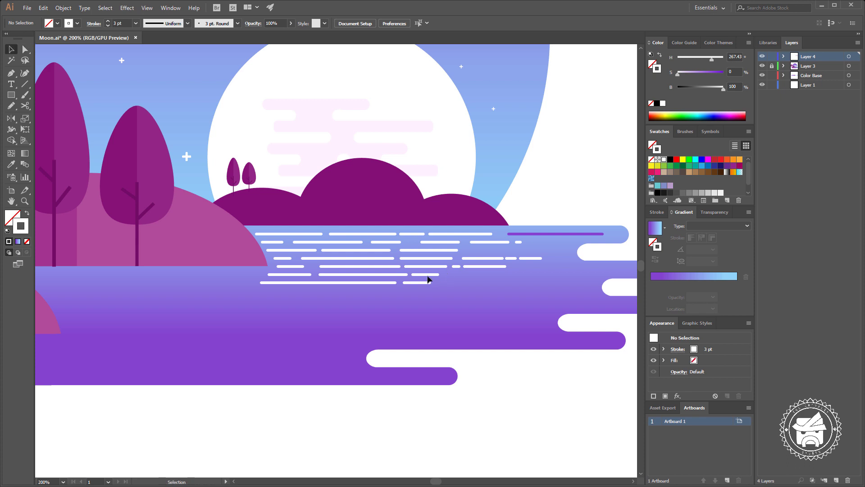
click(427, 276)
click(557, 203)
click(423, 276)
mouse_move(422, 275)
mouse_down()
mouse_move(479, 275)
mouse_move(471, 276)
mouse_up()
click(560, 207)
Step: Squash the water band group vertically, then stretch it back down slightly
key(ctrl+minus)
key(ctrl+minus)
drag(393, 293, 411, 298)
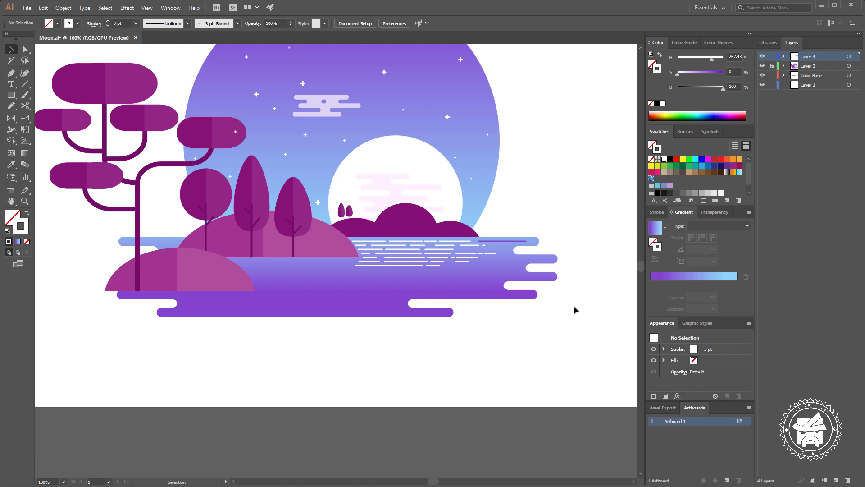
click(350, 310)
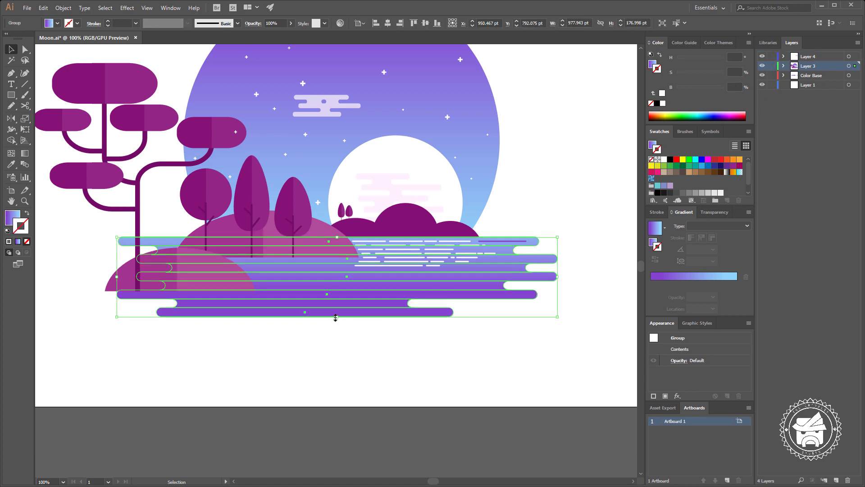
drag(336, 317, 340, 286)
click(348, 352)
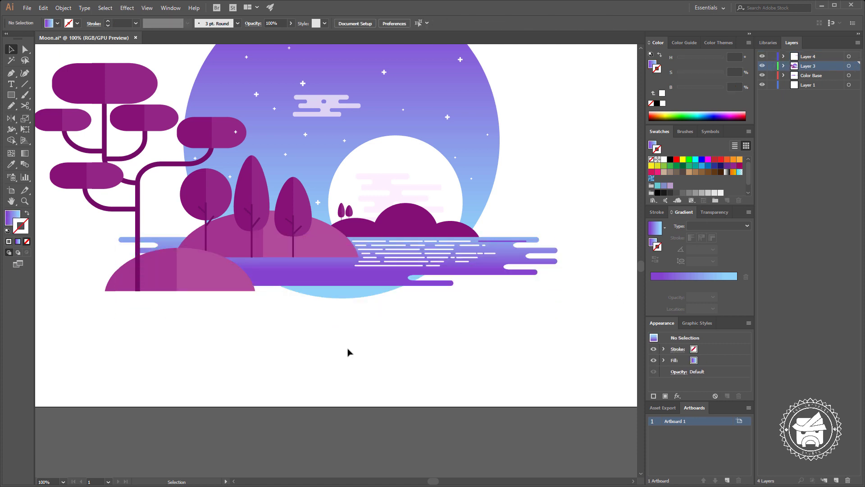
click(350, 287)
drag(338, 286, 338, 295)
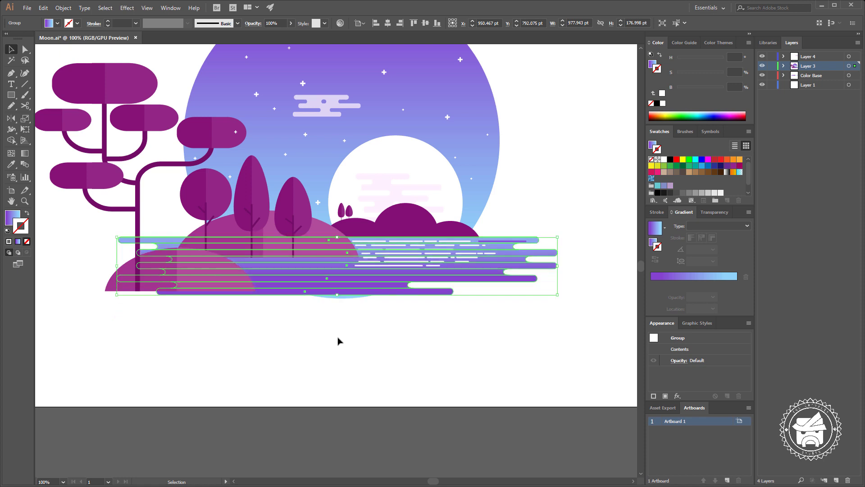
Step: Select the hill and big tree together and raise them slightly
click(339, 341)
click(170, 276)
shift+click(139, 269)
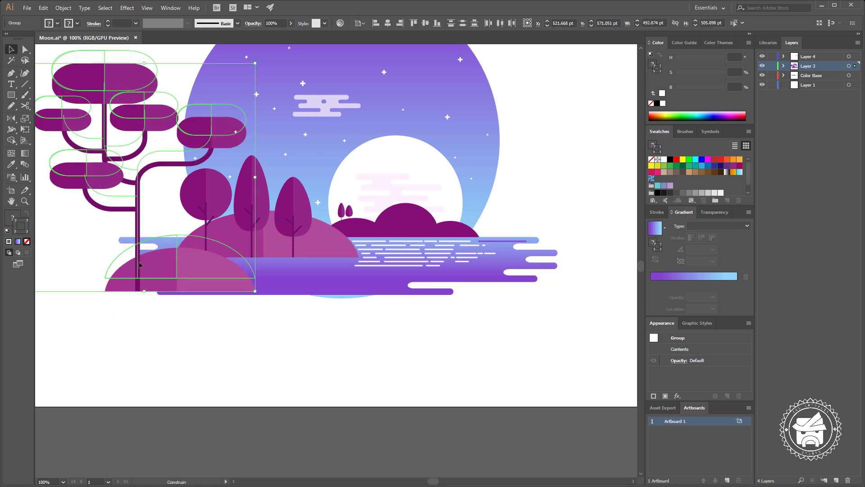
drag(139, 265, 139, 246)
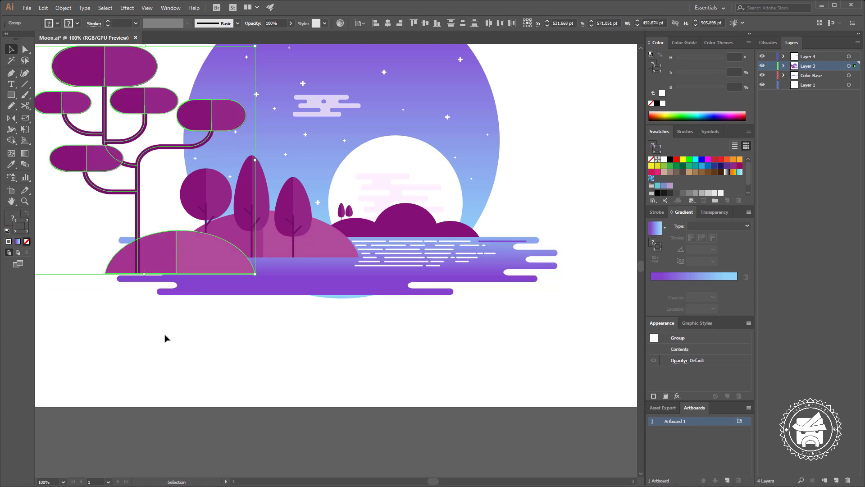
key(ctrl+z)
drag(184, 282, 185, 267)
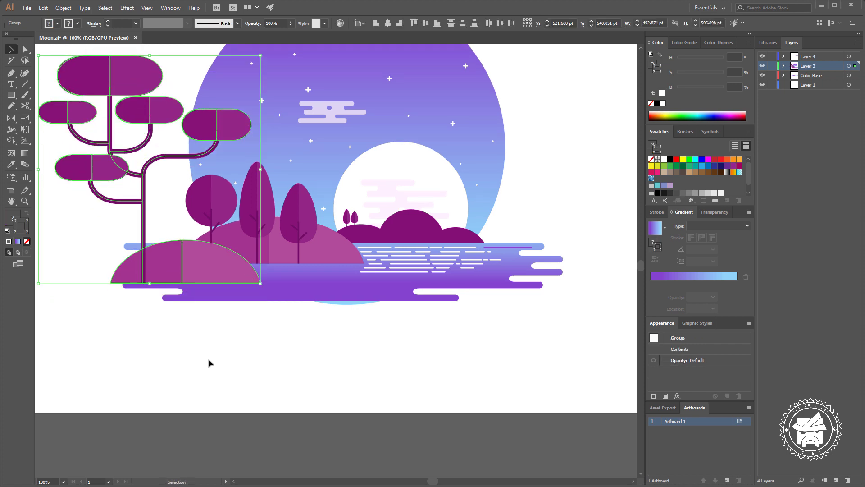
Step: In isolation mode, extend the bottom water stripe's left end past the hill's edge
click(232, 293)
double_click(144, 295)
key(a)
drag(147, 298, 107, 279)
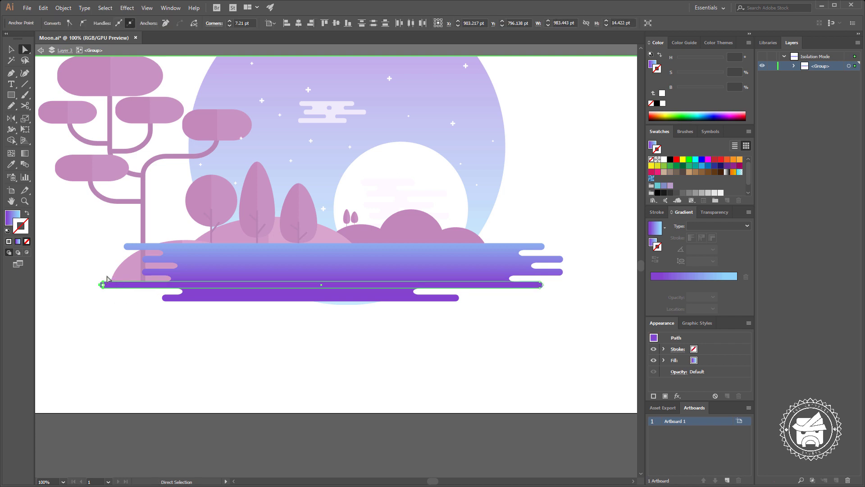
double_click(169, 368)
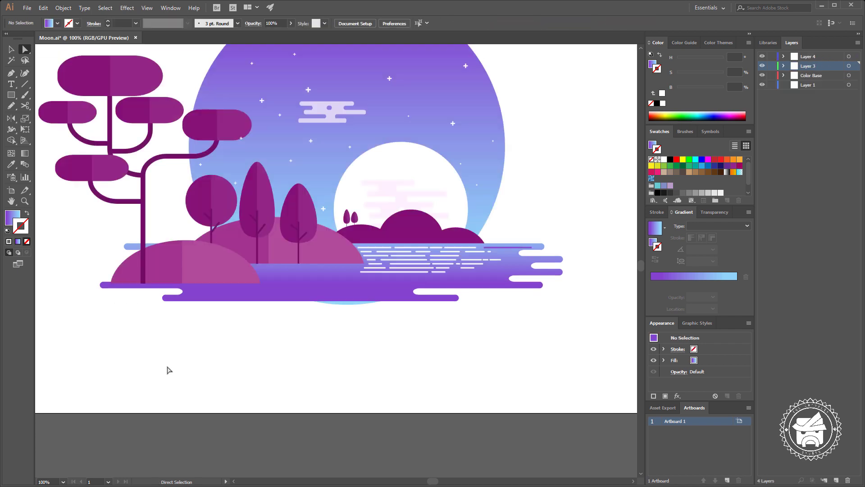
click(478, 186)
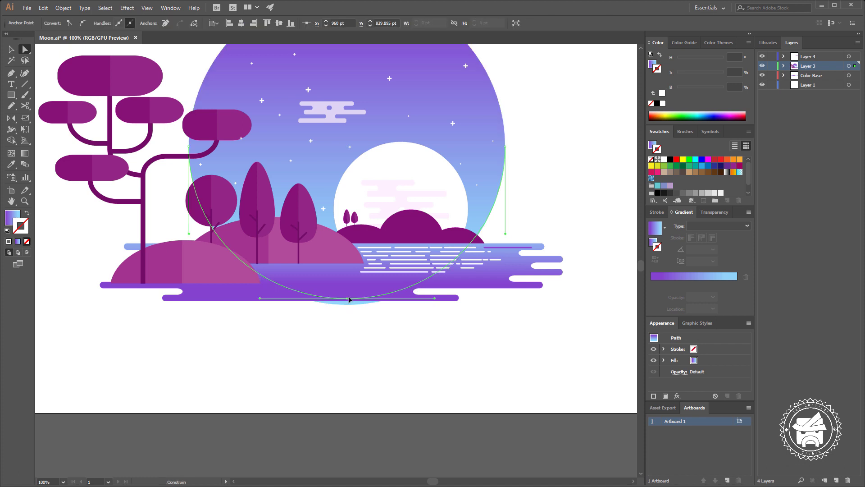
click(356, 325)
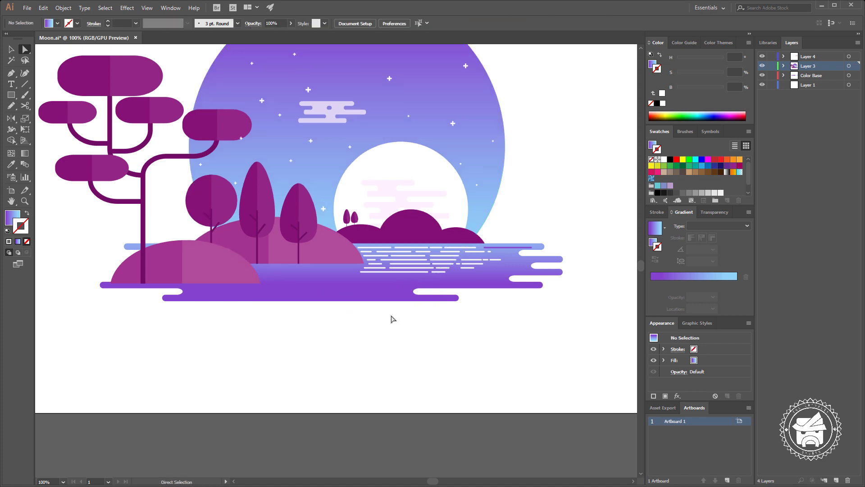
key(ctrl+minus)
Step: Duplicate the bottom white water dash below the others and shorten the copy
key(ctrl+plus)
key(ctrl+plus)
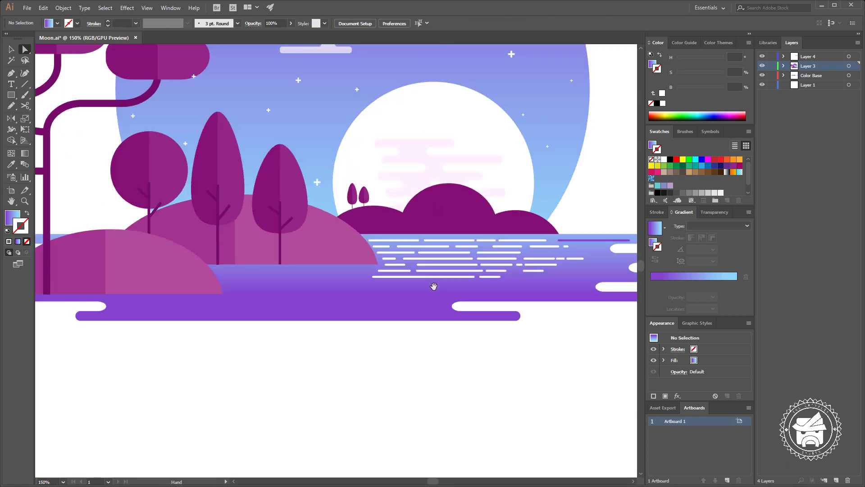
key(v)
click(433, 276)
drag(434, 281, 431, 290)
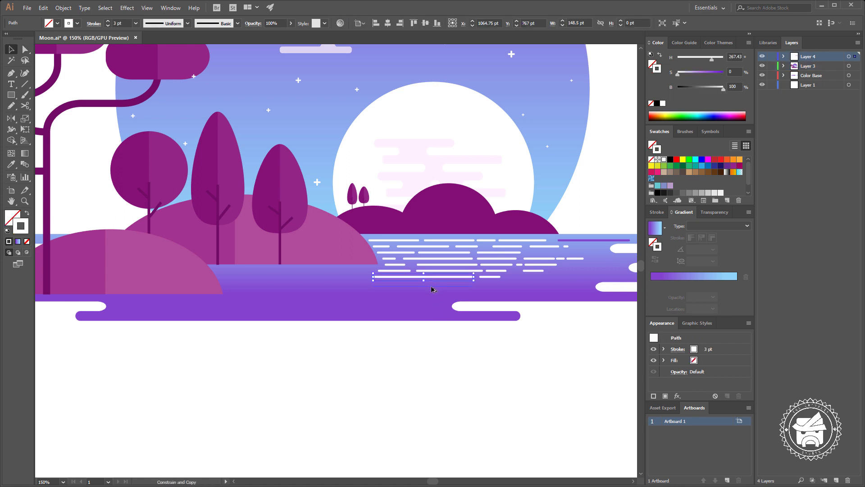
click(463, 361)
key(a)
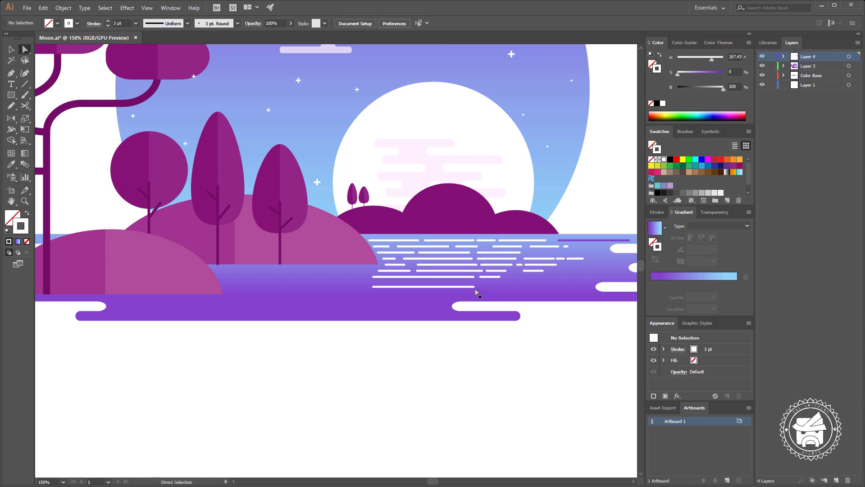
mouse_move(475, 287)
mouse_down()
mouse_move(395, 287)
mouse_move(419, 286)
mouse_up()
Step: Place another copy of the short white dash alongside and extend its end point
key(v)
key(a)
click(427, 286)
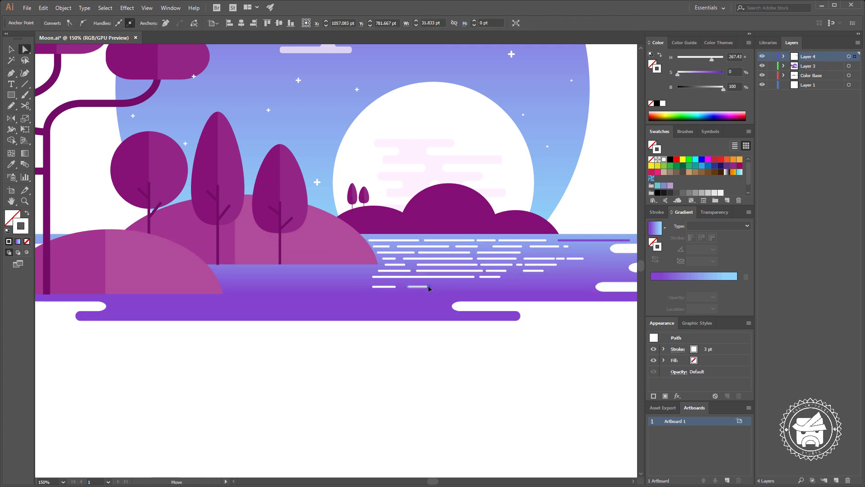
drag(488, 288, 483, 287)
key(v)
scroll(440, 276, left, 1)
Step: Copy a white water line to the left, stretch it, and recolour it purple
click(440, 276)
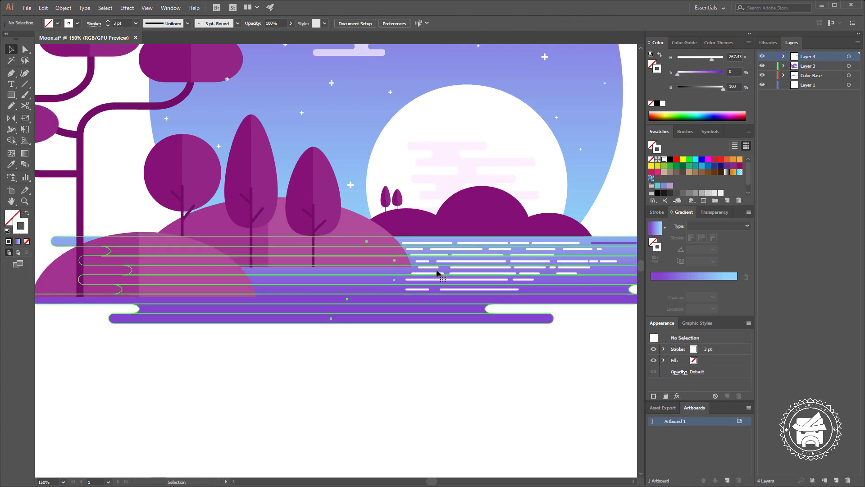
drag(471, 273, 314, 277)
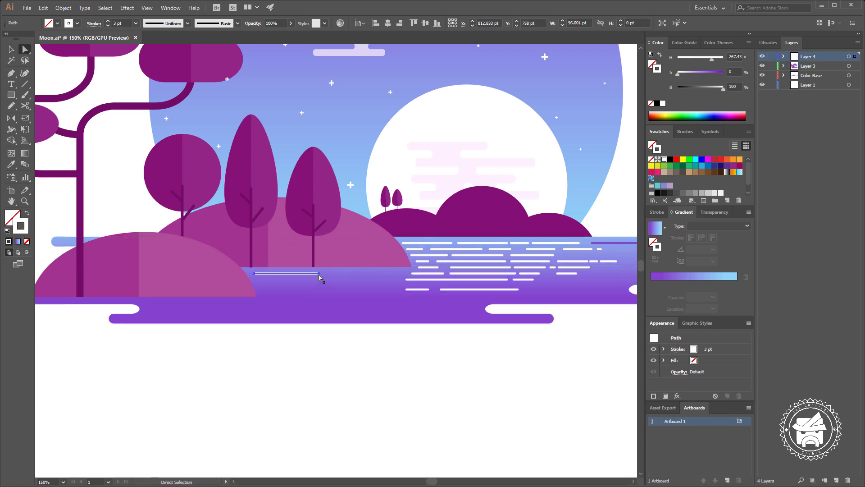
key(a)
drag(318, 273, 399, 273)
key(i)
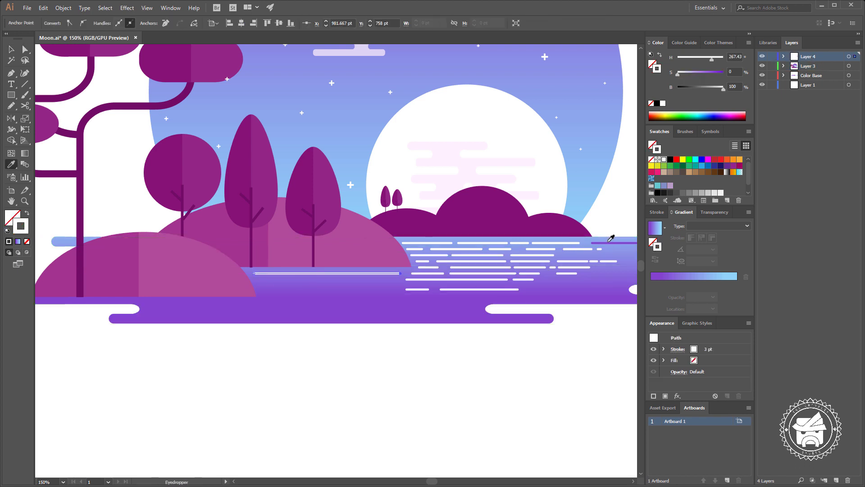
click(608, 247)
key(a)
click(423, 408)
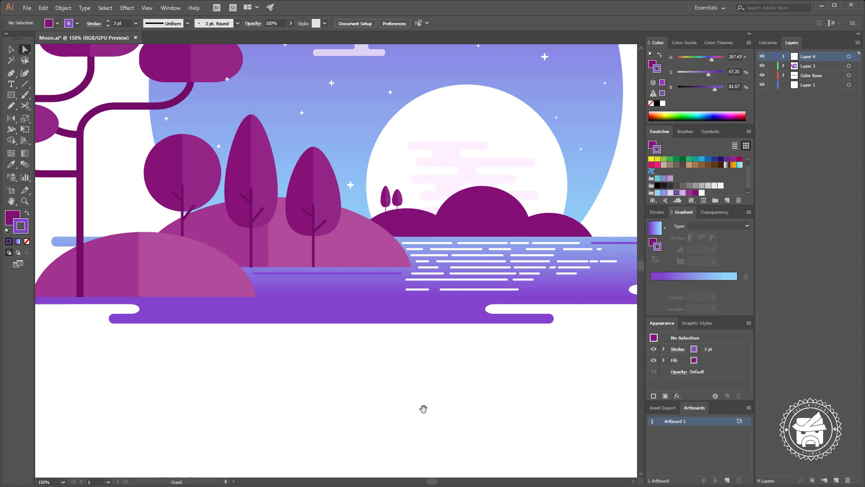
drag(403, 406, 376, 409)
Step: Add a shorter purple reflection line just below the long purple line
key(v)
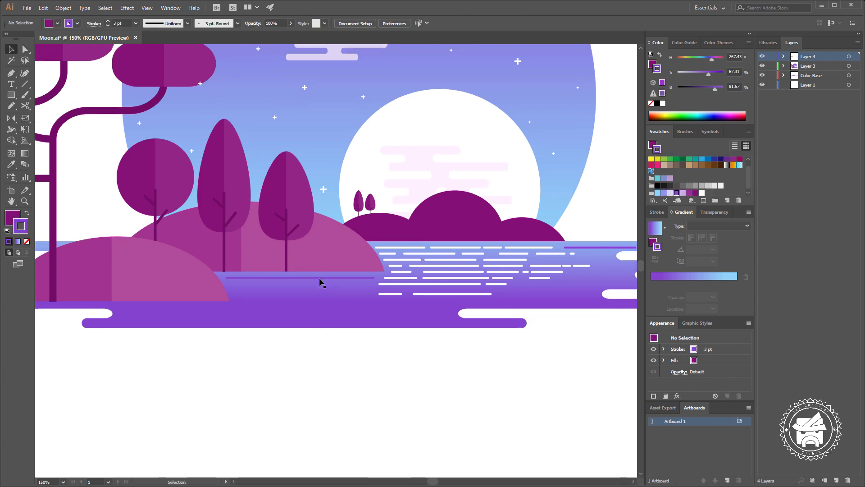
click(319, 278)
drag(319, 277, 319, 282)
key(a)
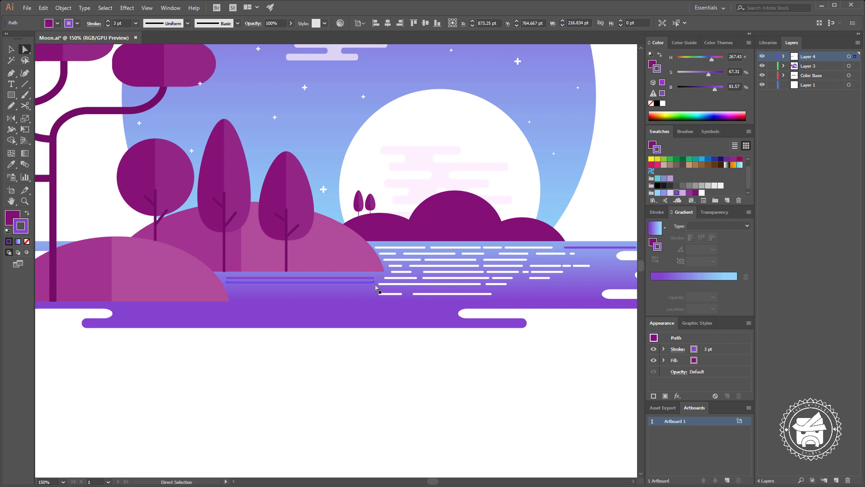
mouse_move(374, 282)
mouse_down()
mouse_move(256, 282)
mouse_move(266, 285)
mouse_up()
key(v)
click(244, 295)
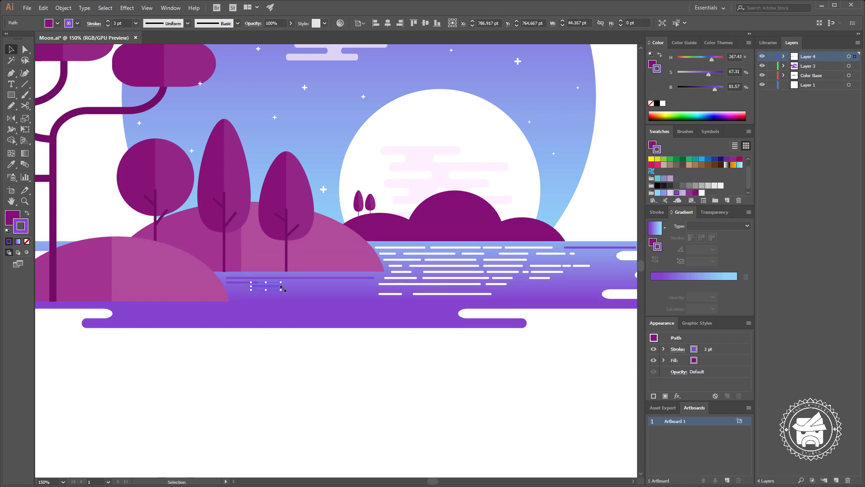
key(a)
click(280, 286)
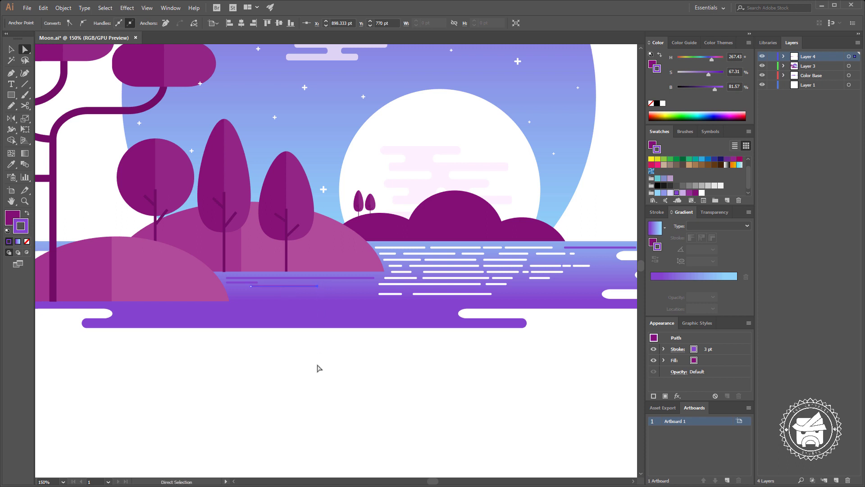
Step: Copy the short purple reflection line to the right, then select the purple lines
key(v)
drag(282, 289, 358, 290)
key(a)
click(392, 287)
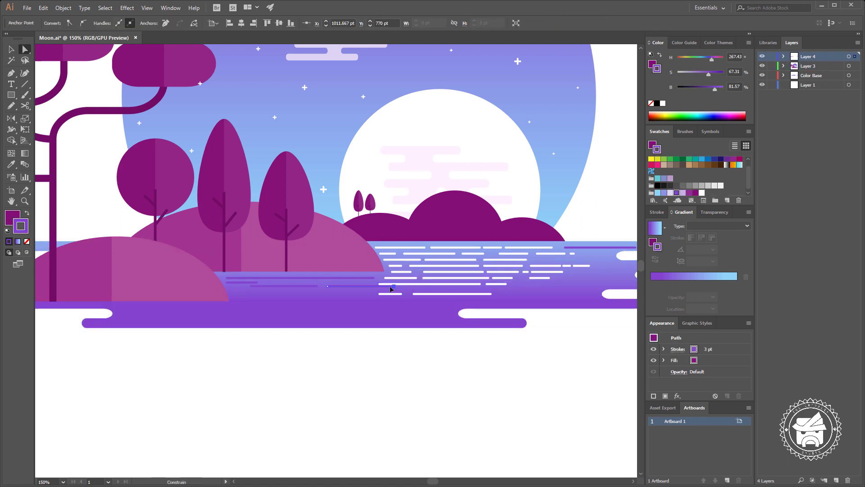
click(364, 342)
click(345, 286)
shift+click(250, 286)
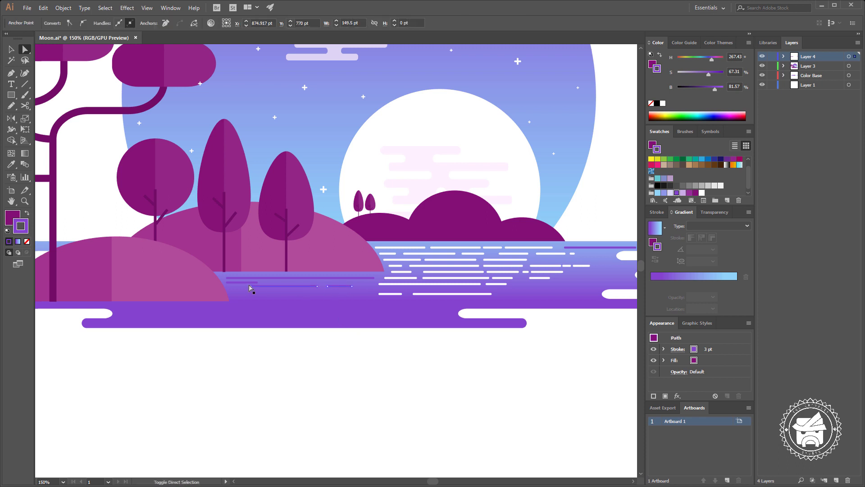
click(284, 351)
click(291, 279)
shift+click(264, 282)
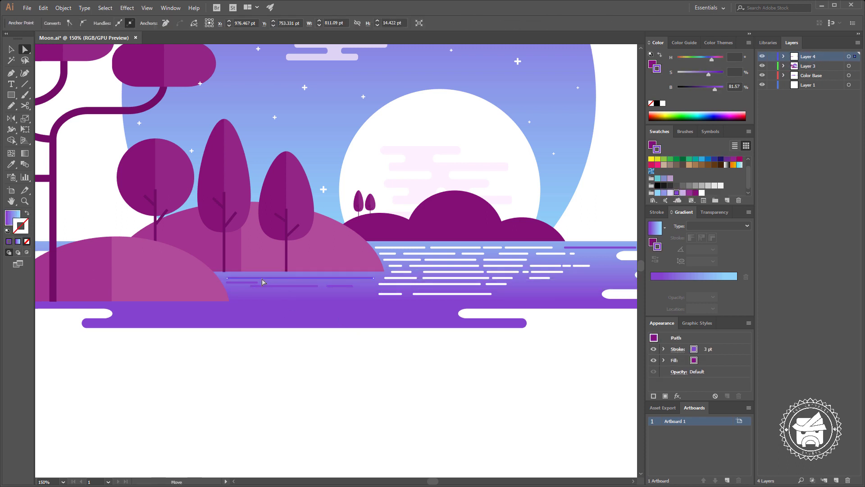
Step: Copy a short purple reflection line further down
key(v)
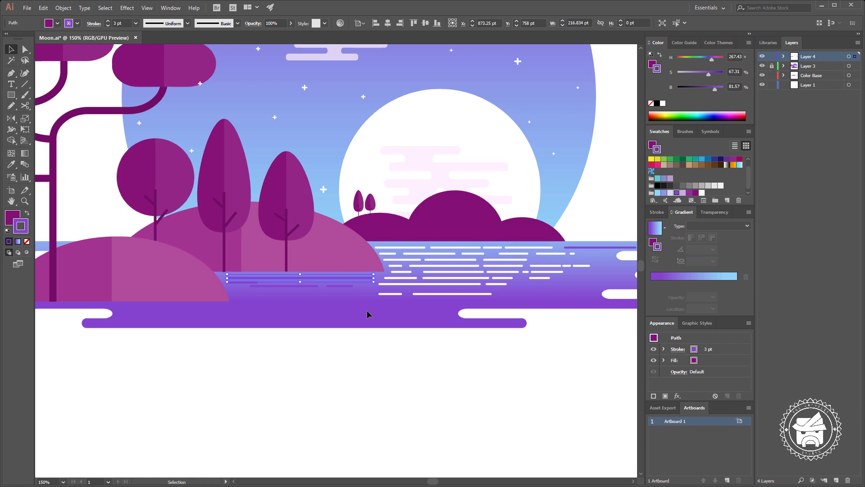
click(352, 352)
click(344, 286)
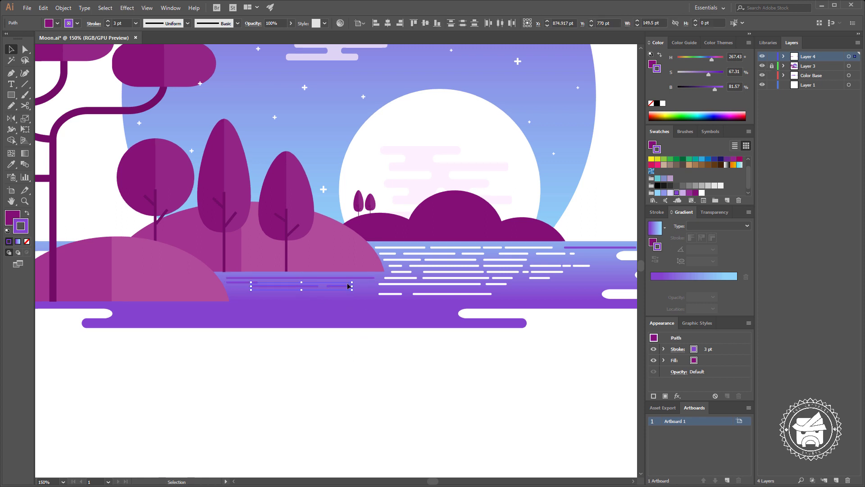
click(356, 336)
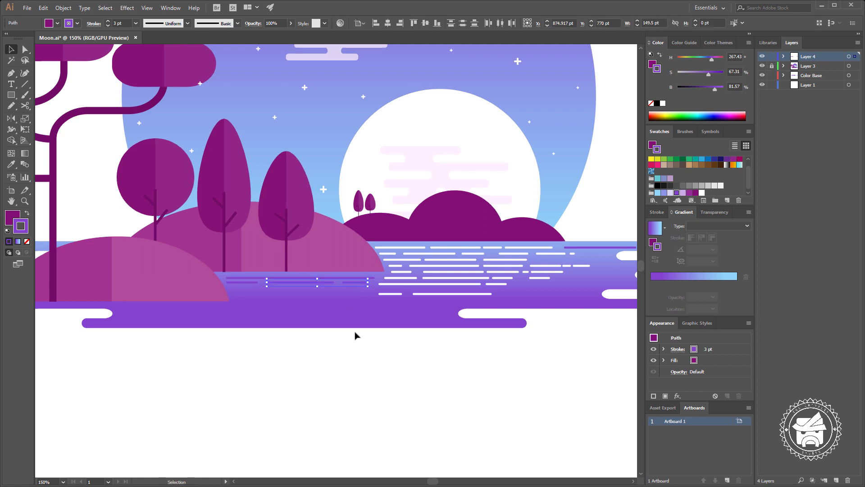
click(302, 282)
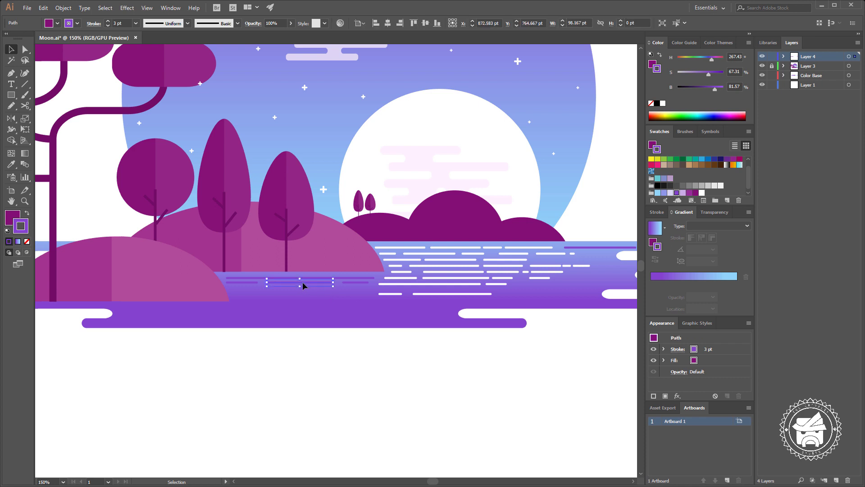
drag(302, 282, 303, 289)
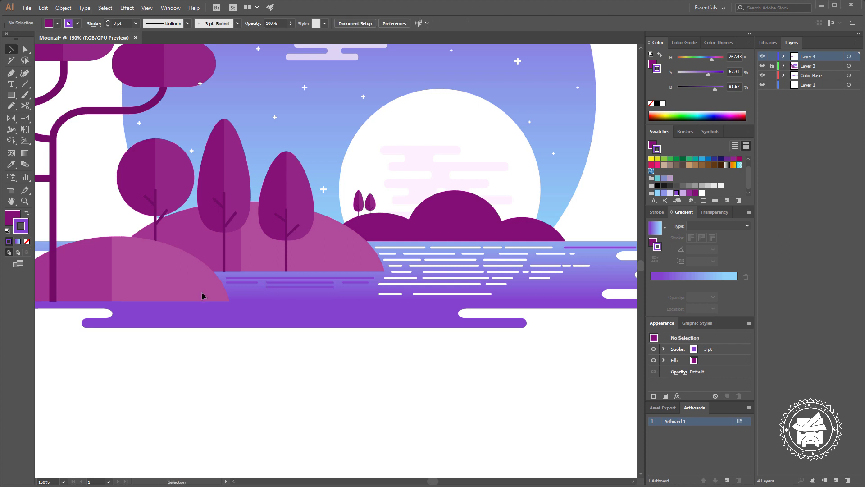
Step: Copy a reflection line further down the water and zoom in on the water area
drag(201, 291, 400, 305)
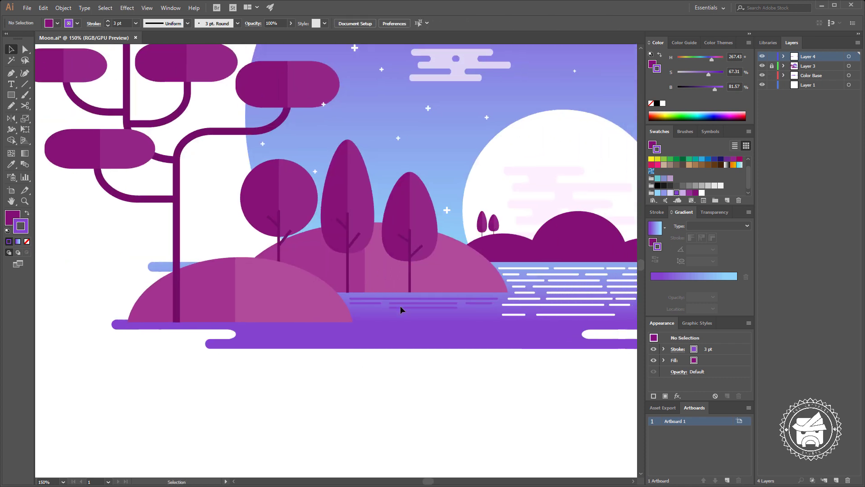
drag(409, 298, 392, 322)
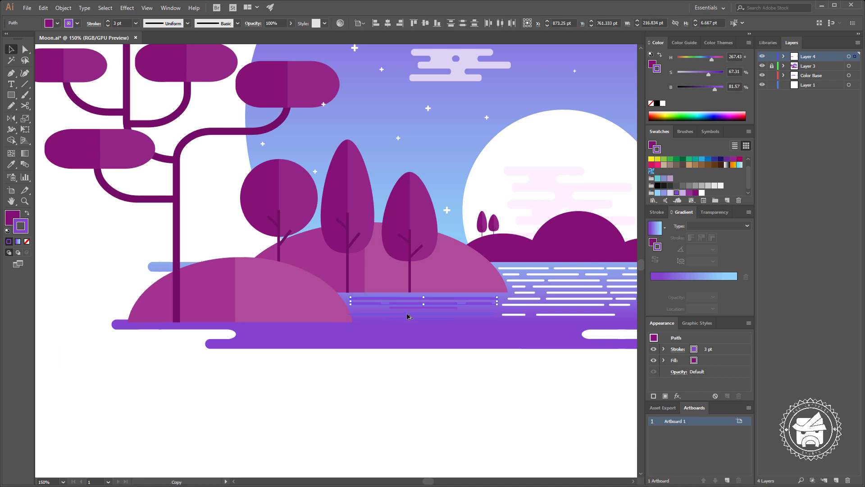
key(a)
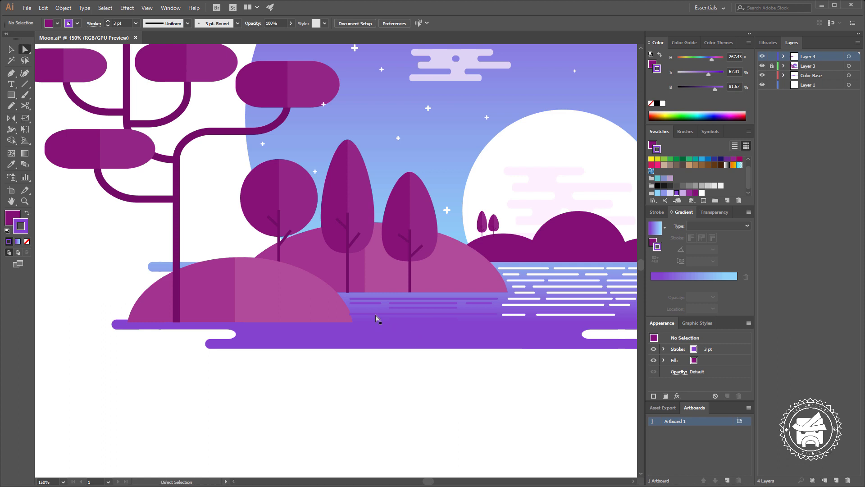
click(449, 427)
key(ctrl+1)
key(ctrl+plus)
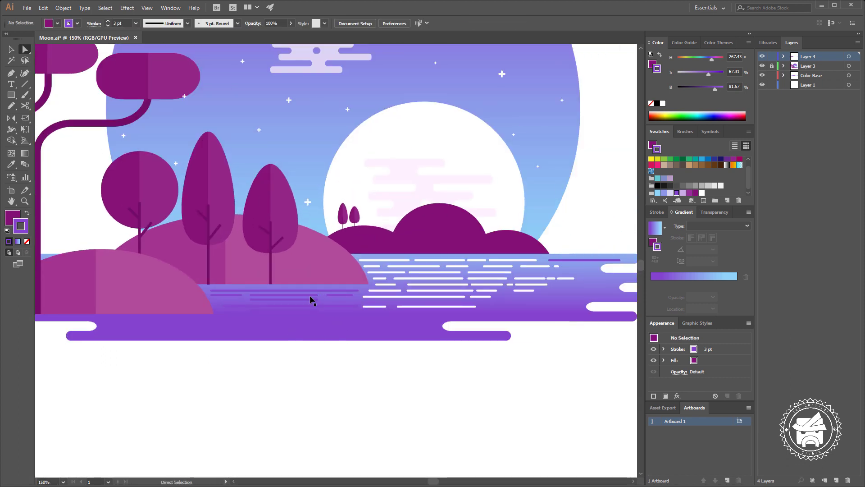
key(v)
Step: Place a copy of a short water line alongside the original
click(300, 305)
key(a)
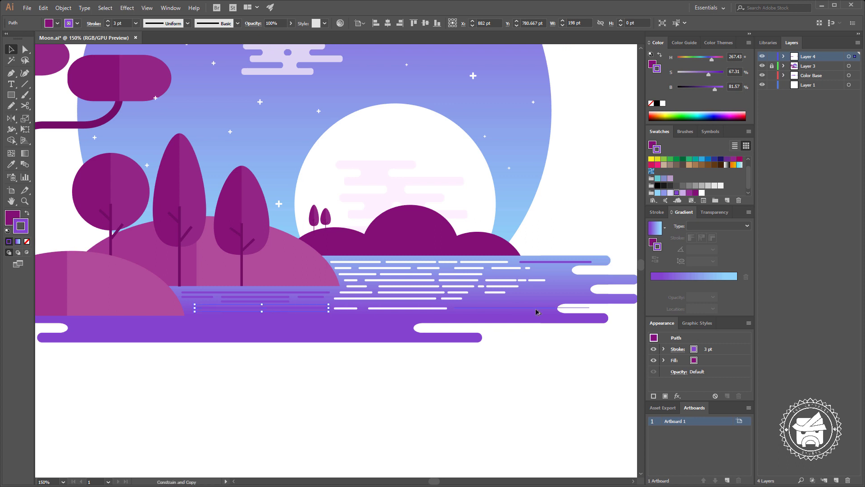
click(543, 359)
scroll(575, 321, right, 1)
click(568, 310)
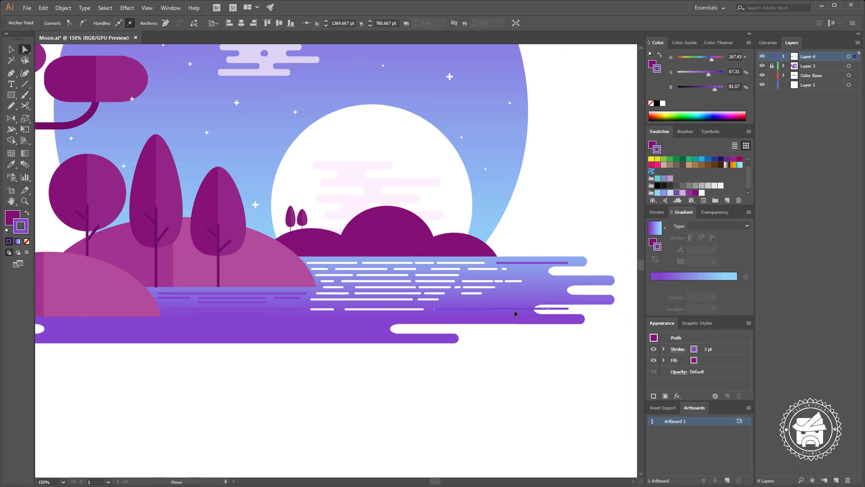
drag(456, 309, 503, 310)
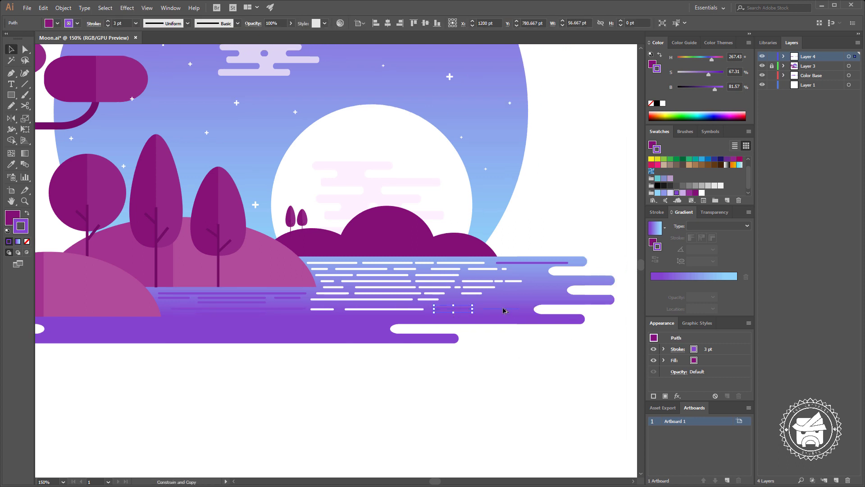
click(529, 354)
Step: Slightly darken the thin reflection line below the hill and copy it further right
drag(118, 321, 247, 309)
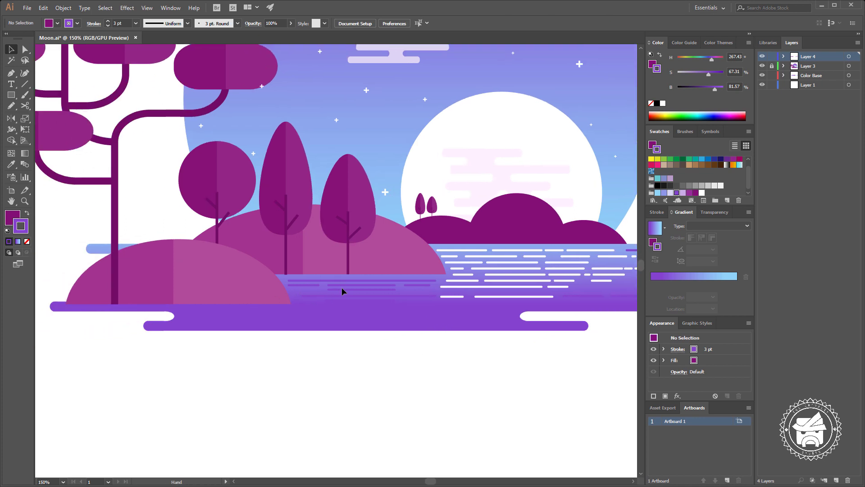
click(345, 282)
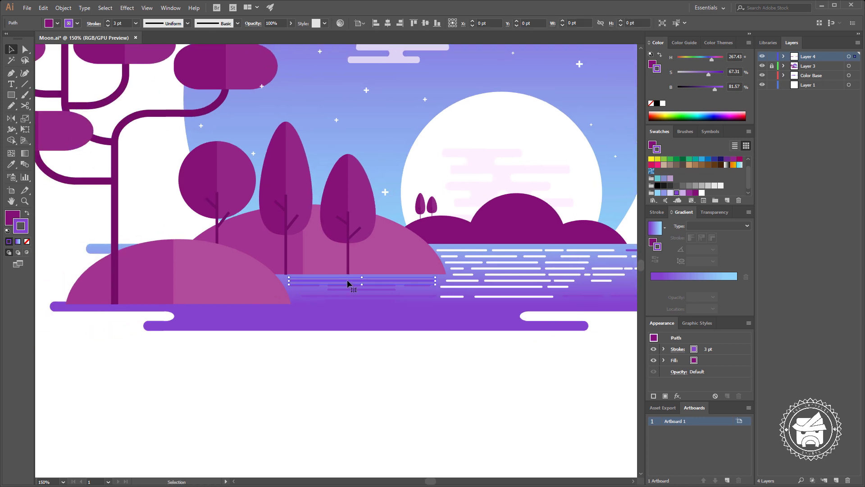
click(204, 309)
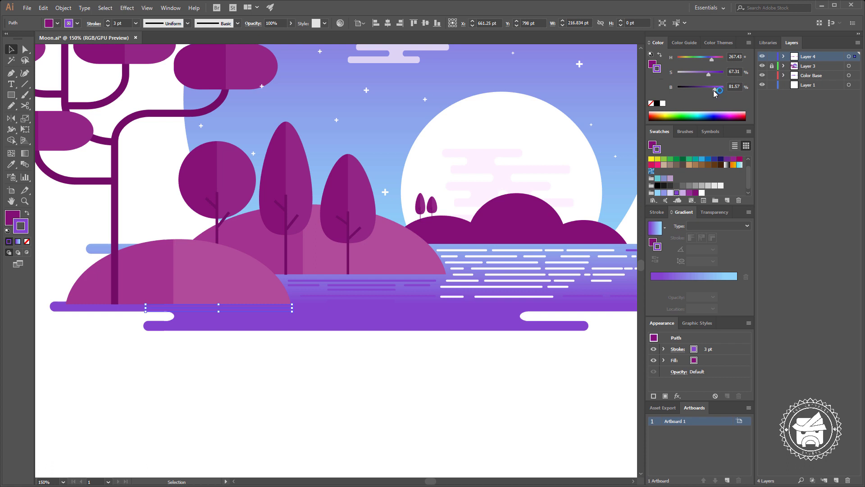
drag(713, 94, 712, 93)
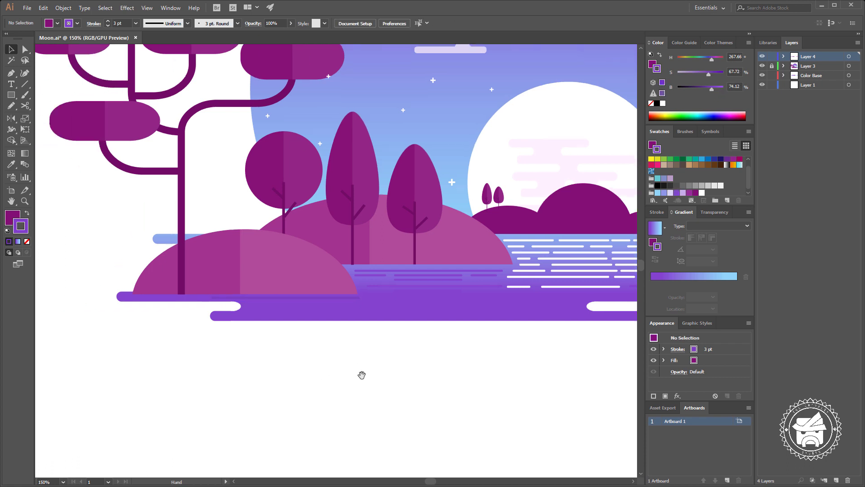
drag(306, 385, 373, 376)
key(a)
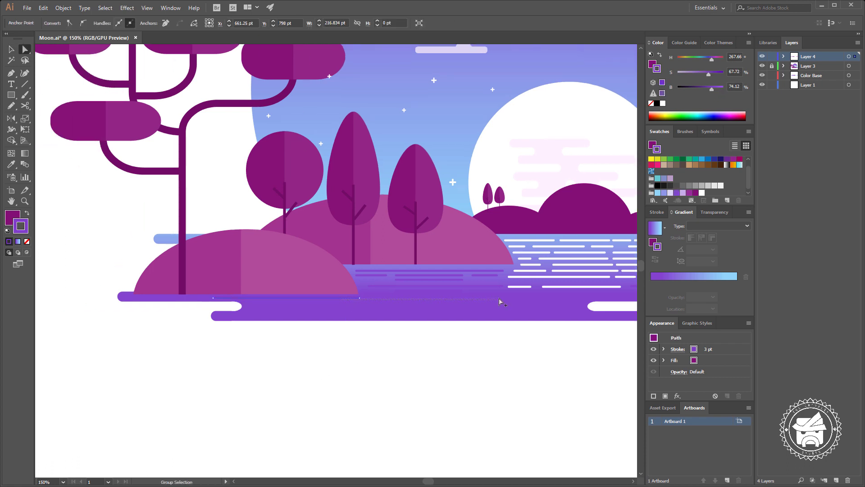
click(305, 309)
drag(302, 301, 433, 299)
Step: Make the thin line at the water's top right white using the Eyedropper
click(426, 376)
key(ctrl+minus)
key(ctrl+minus)
key(ctrl+minus)
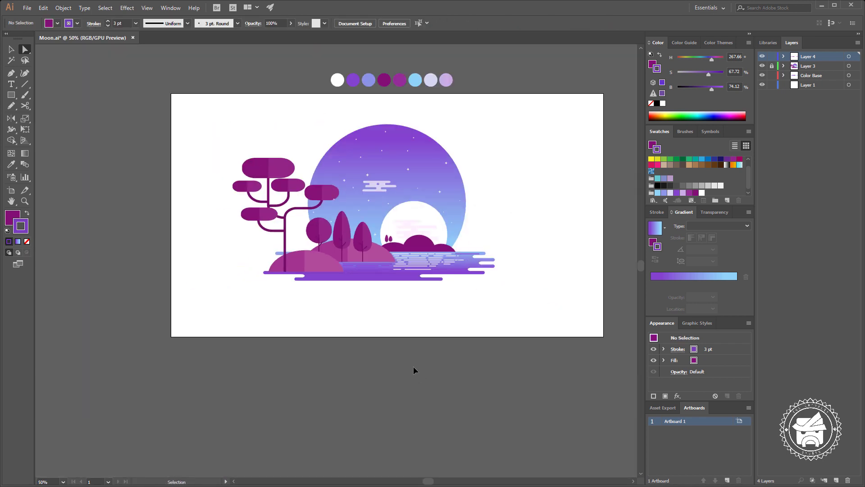
key(ctrl+plus)
key(ctrl+plus)
click(515, 254)
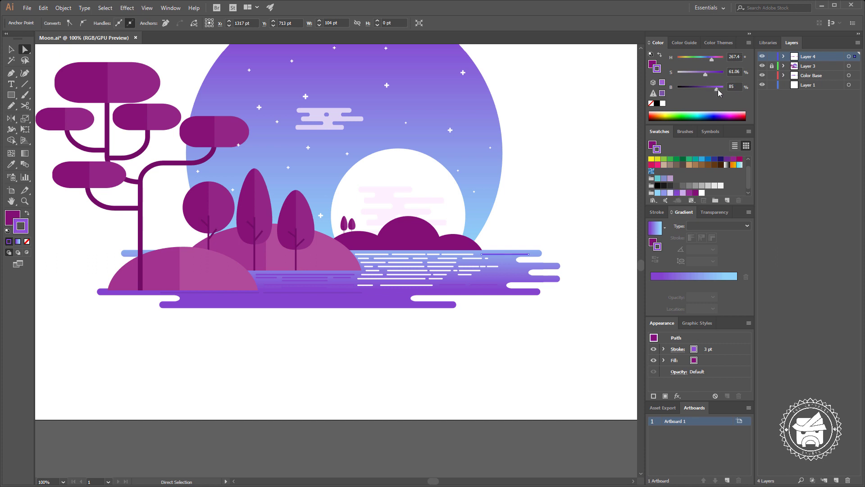
click(564, 190)
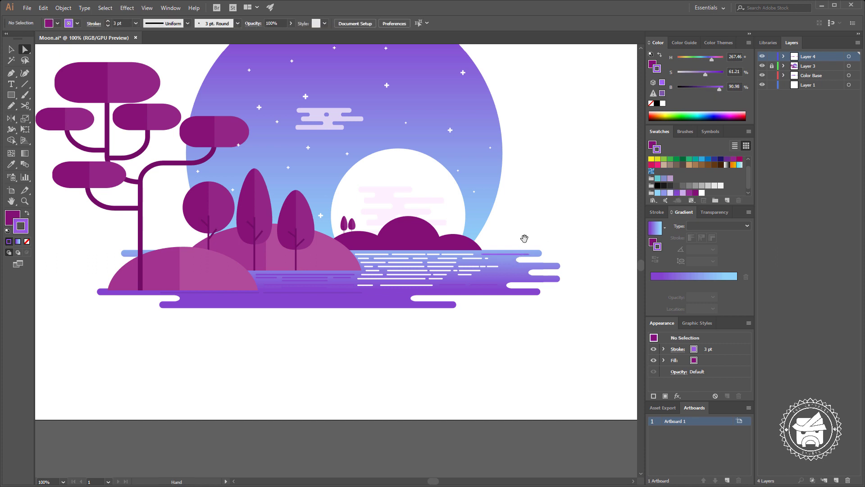
drag(521, 237, 492, 230)
key(ctrl+z)
click(559, 205)
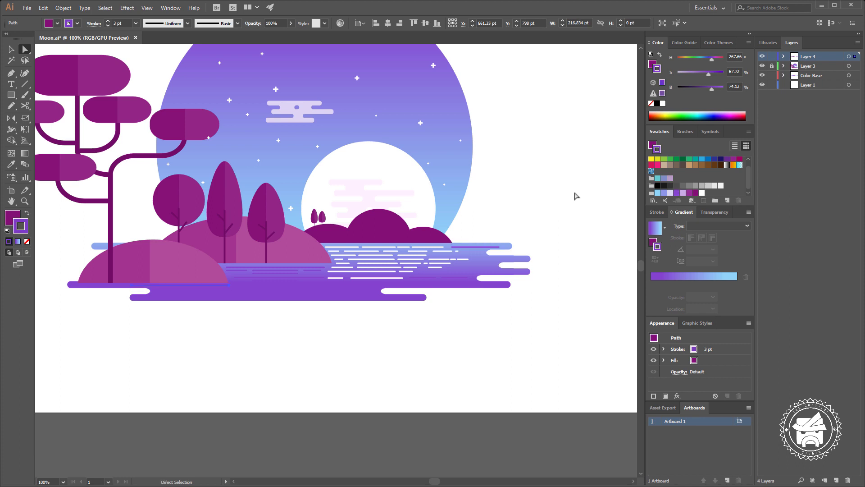
click(477, 248)
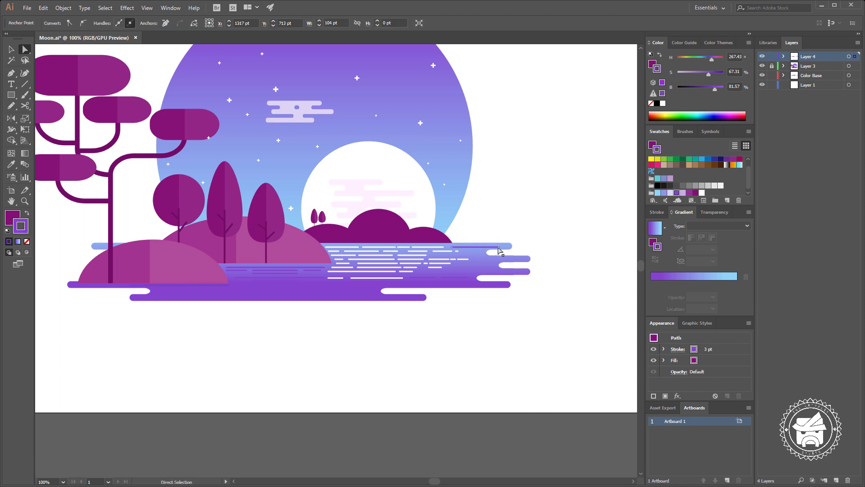
key(i)
click(460, 250)
key(a)
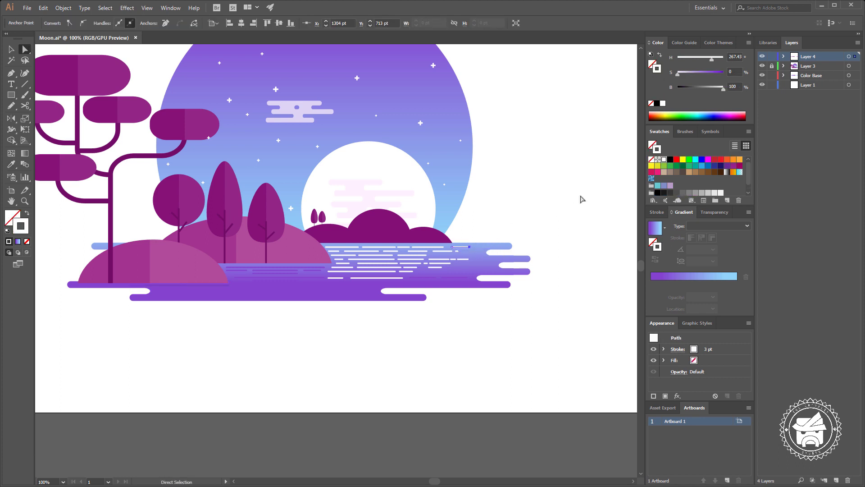
click(581, 198)
Step: Select a short white dash and its right end point for adjustment
key(ctrl+minus)
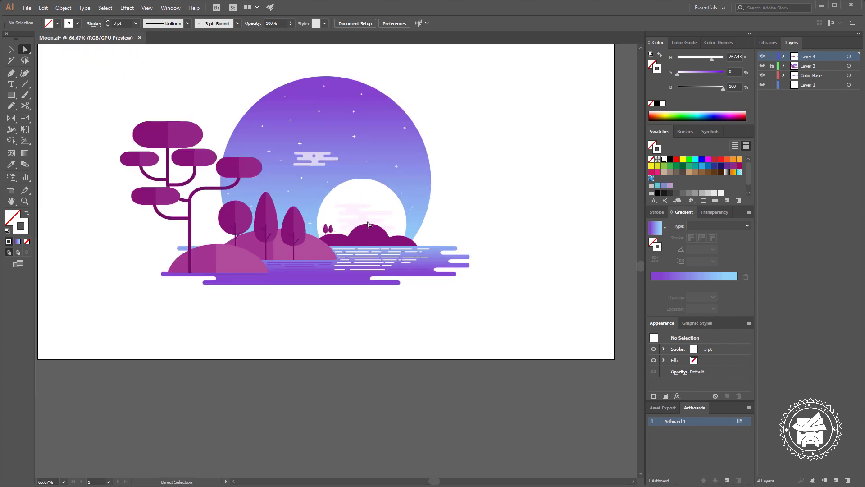
drag(497, 213, 519, 235)
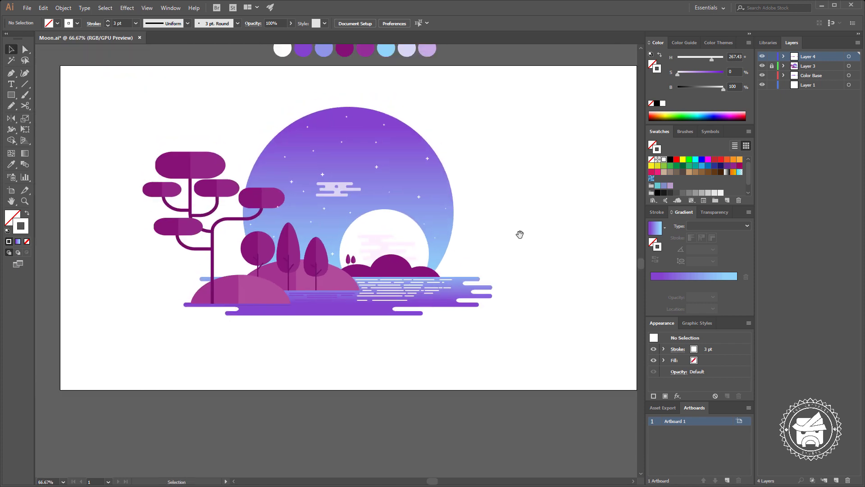
click(440, 293)
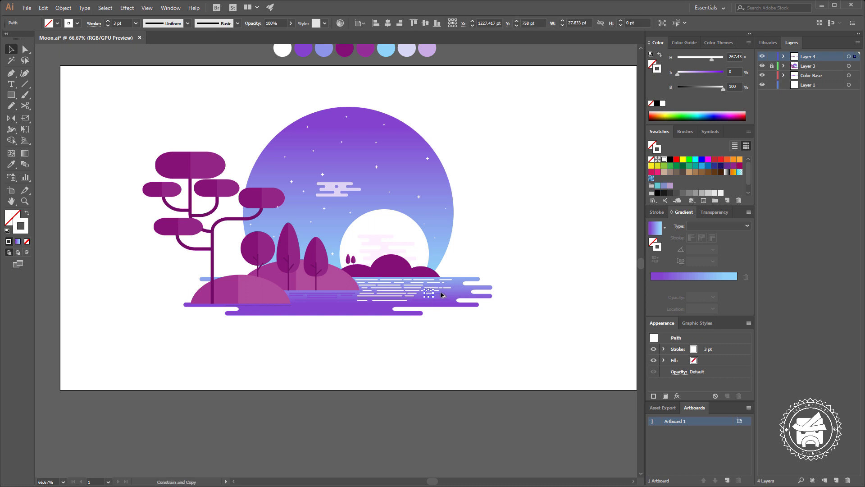
key(a)
click(446, 293)
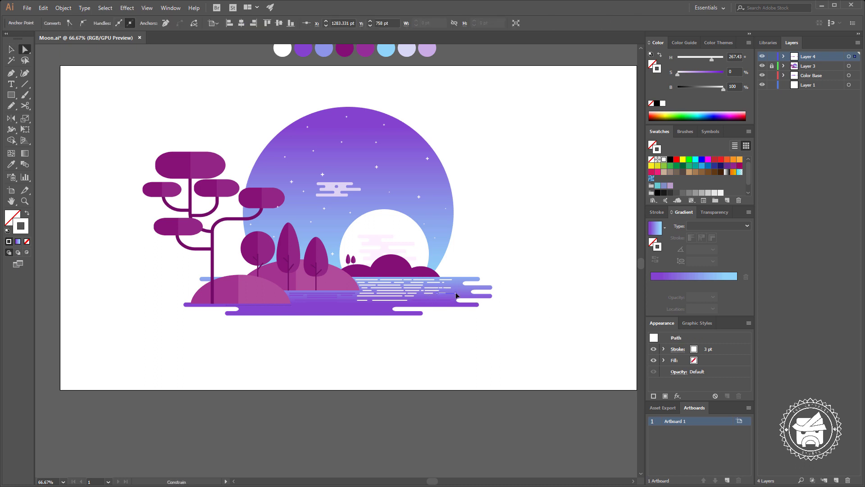
click(559, 311)
Step: Move the row of colour swatches below the illustration inside the artboard
key(v)
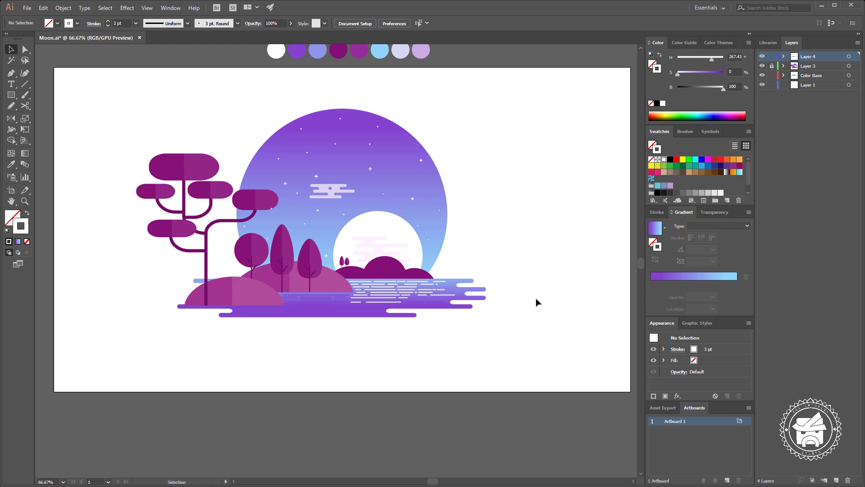
scroll(377, 294, down, 1)
click(518, 127)
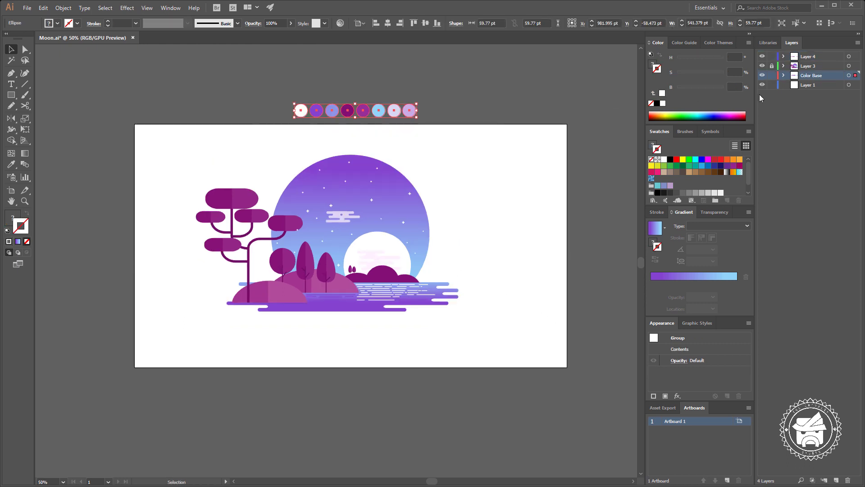
click(309, 108)
drag(408, 116, 400, 352)
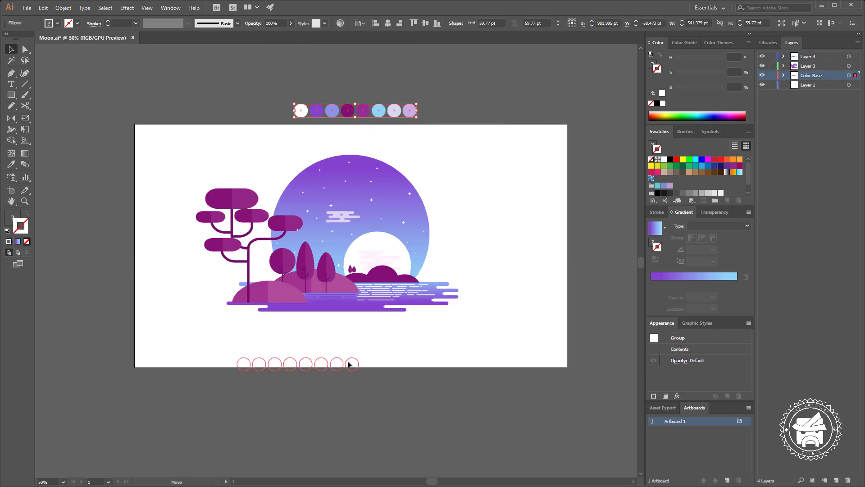
click(506, 255)
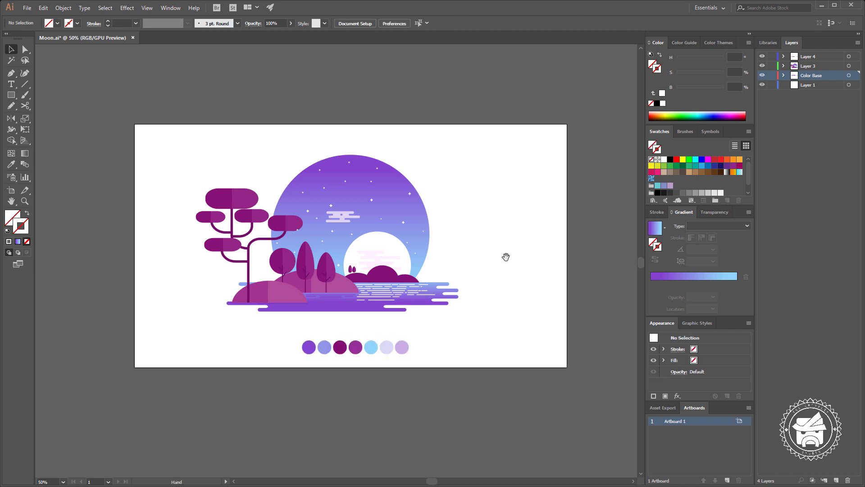
Step: Save the document and view the illustration and swatches at 100%
drag(195, 159, 498, 319)
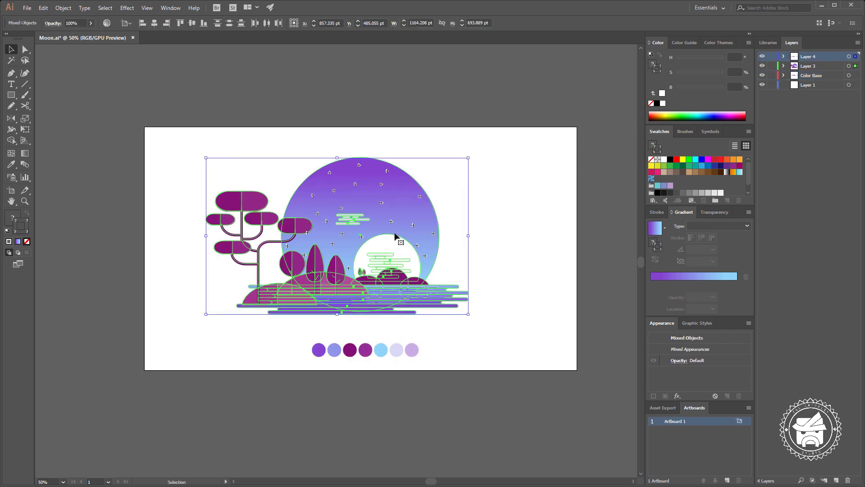
click(531, 234)
key(ctrl+s)
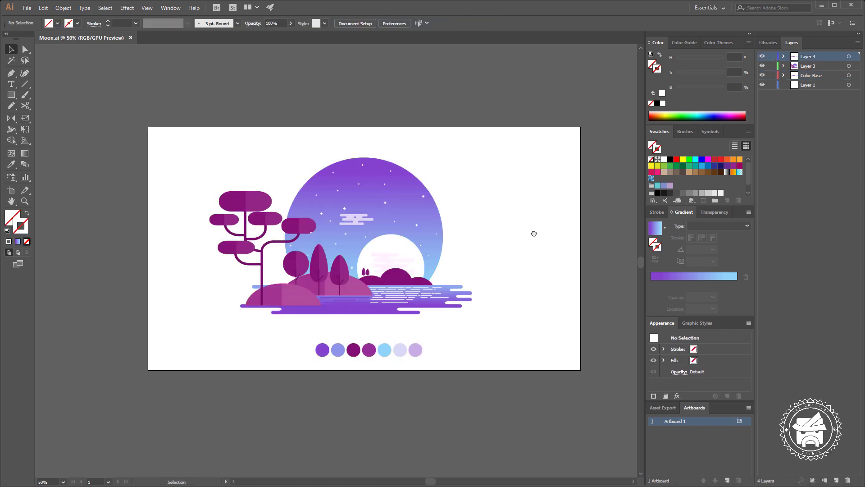
key(ctrl+1)
drag(528, 234, 498, 257)
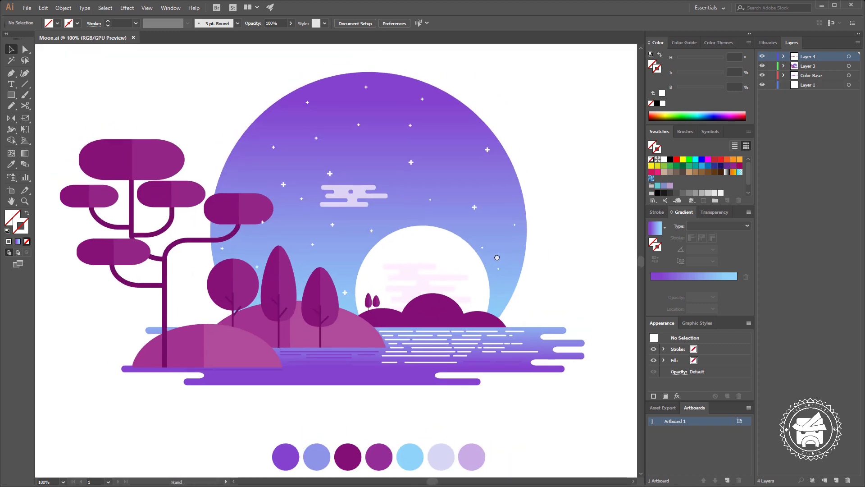
click(462, 242)
click(550, 200)
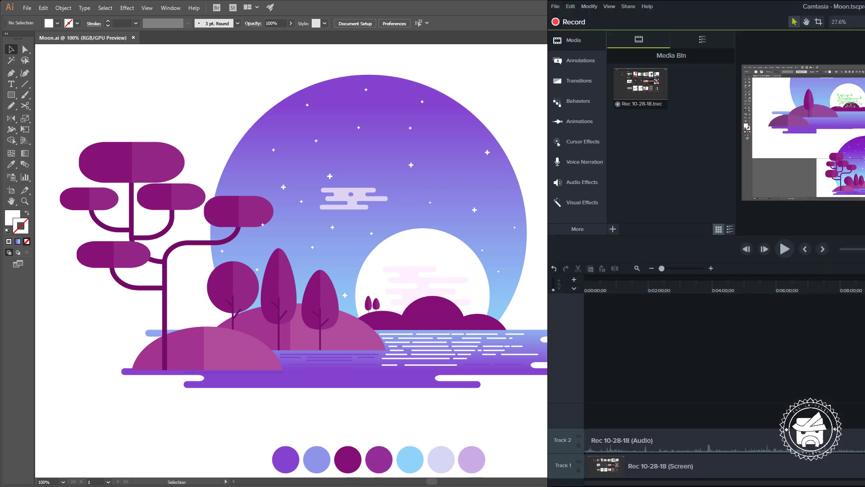
key(alt+Tab)
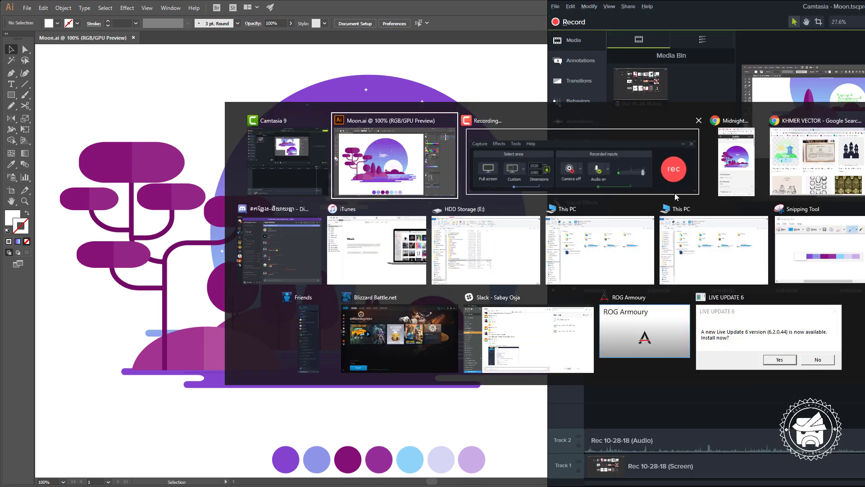